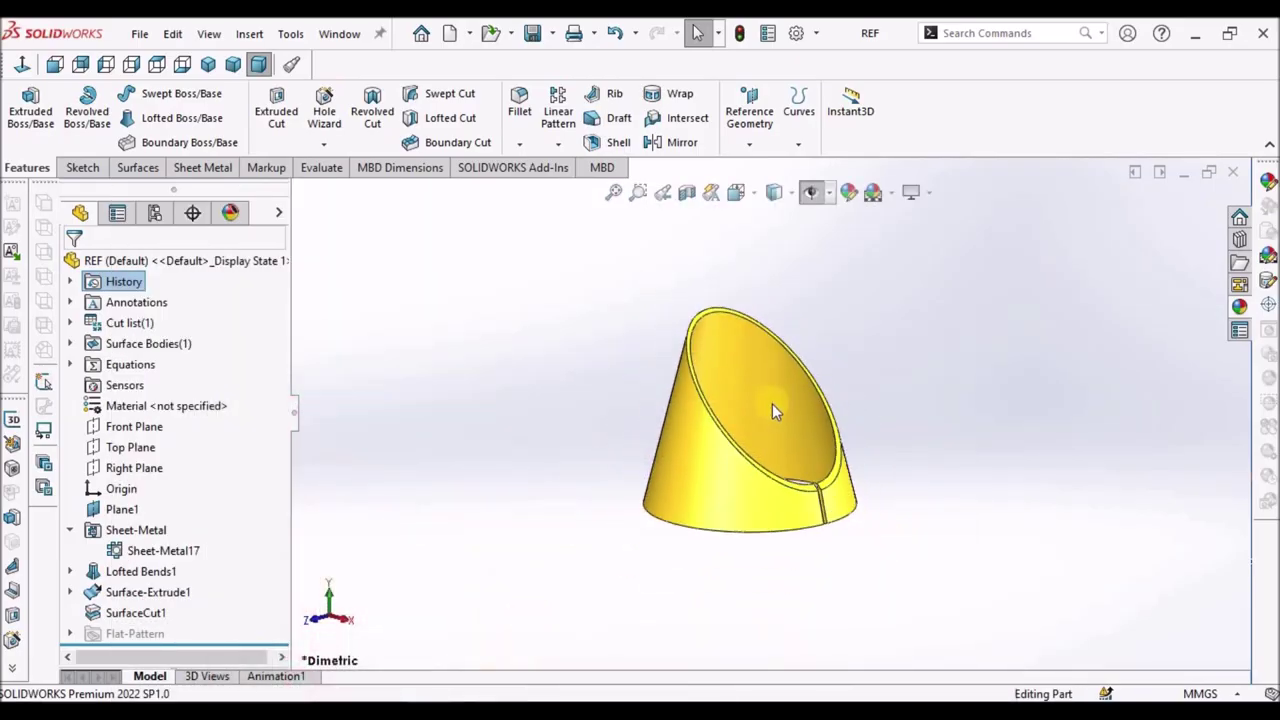
Orbit and zoom the obliquely cut reference cone to inspect it from another angle.
scroll(772, 405, down, 5)
scroll(748, 478, up, 5)
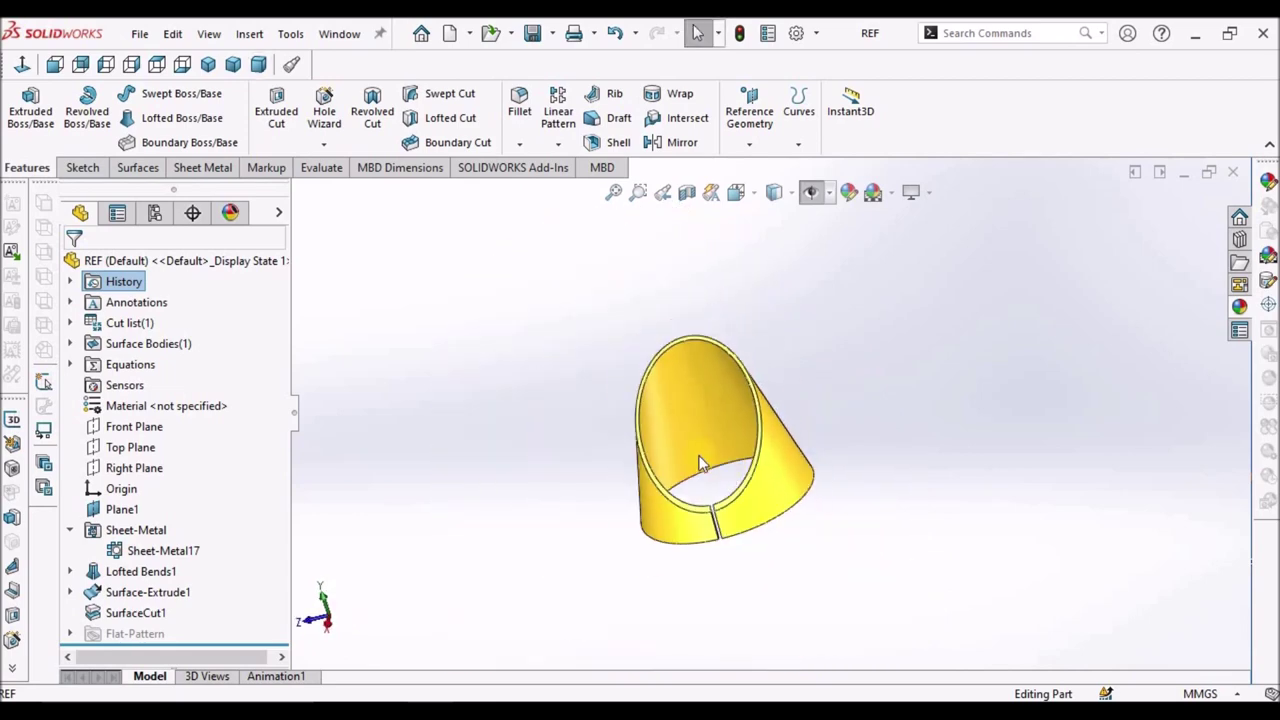
middle_drag(748, 478, 685, 457)
scroll(670, 478, down, 3)
scroll(763, 445, up, 3)
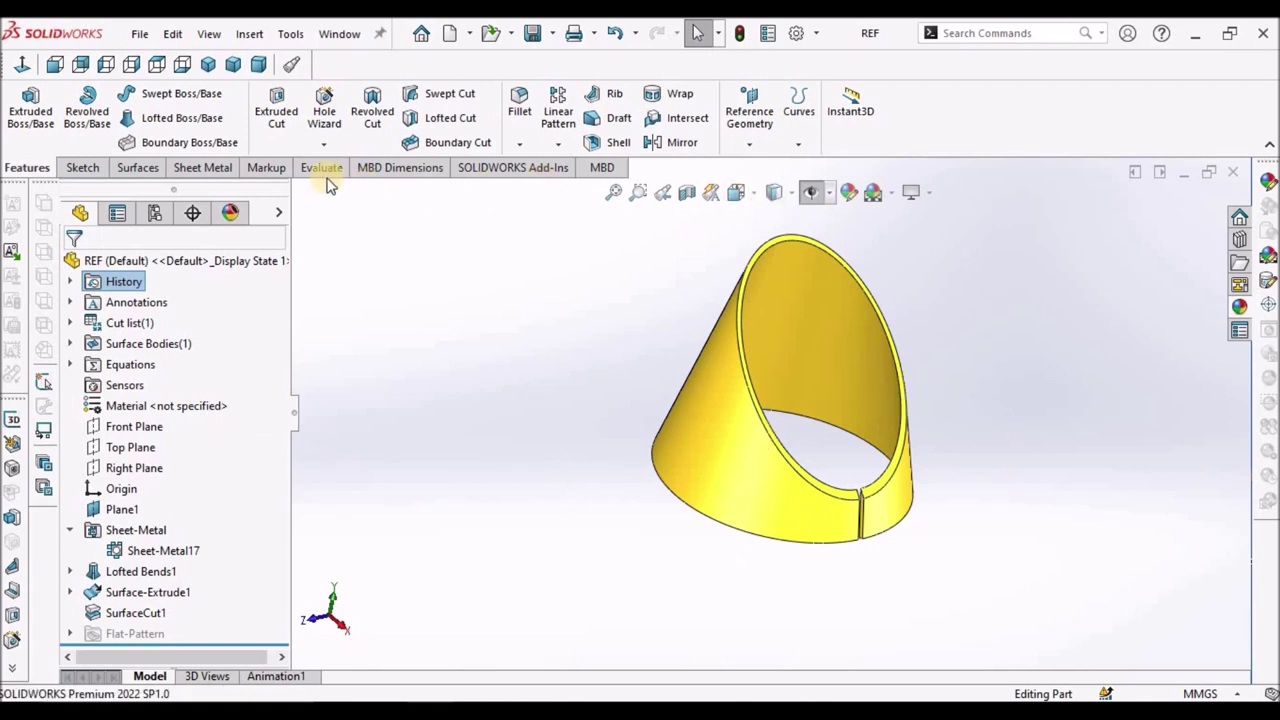
Flatten the cone into its curved flat pattern, view it face-on, then fold it back.
click(208, 168)
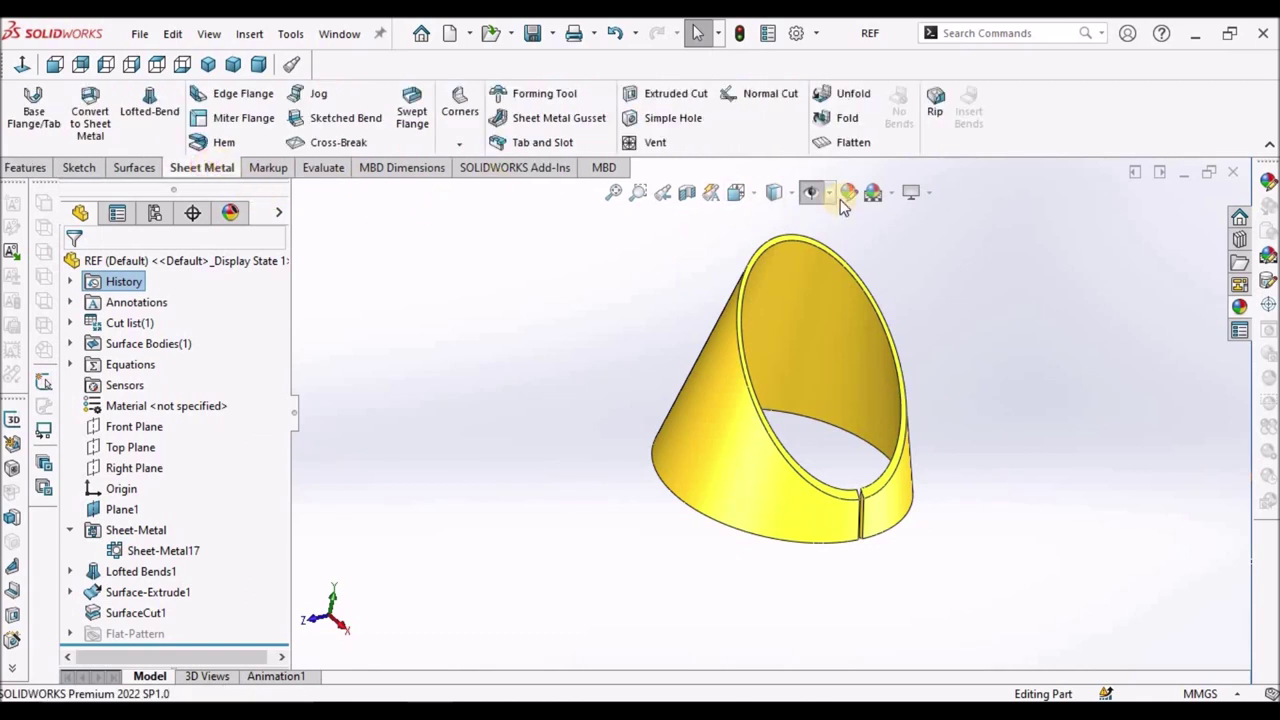
click(852, 140)
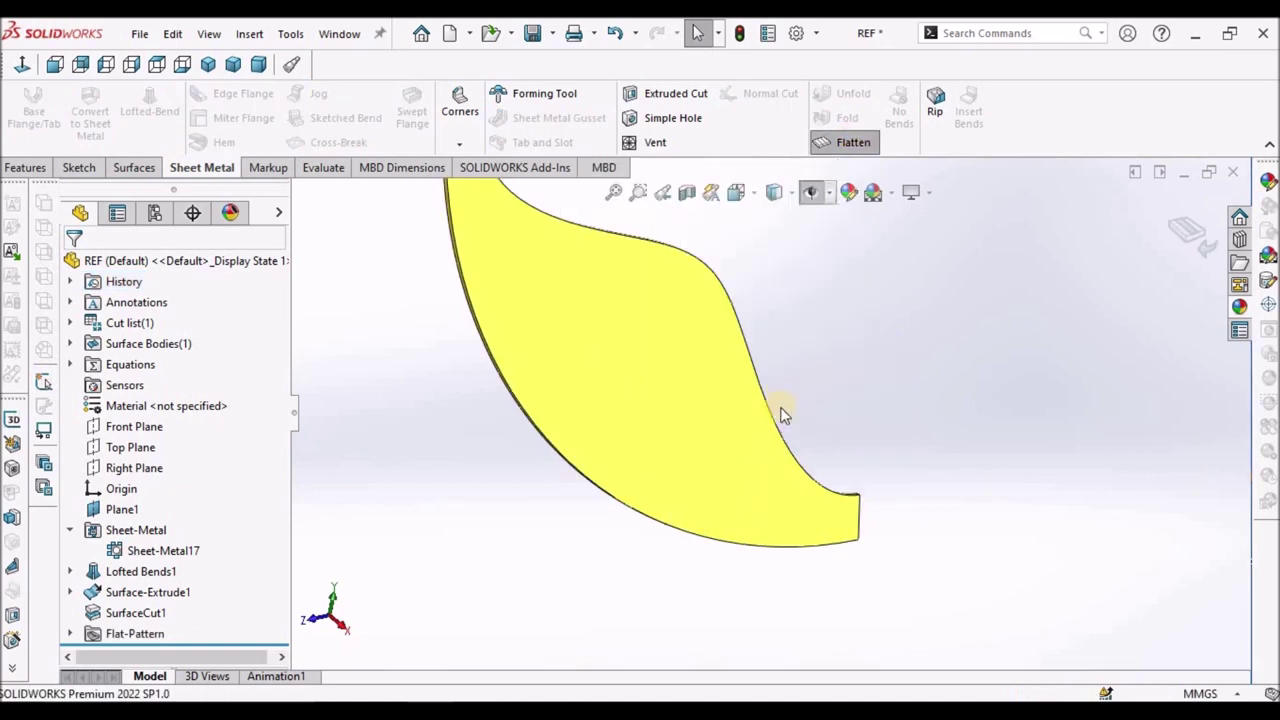
click(728, 405)
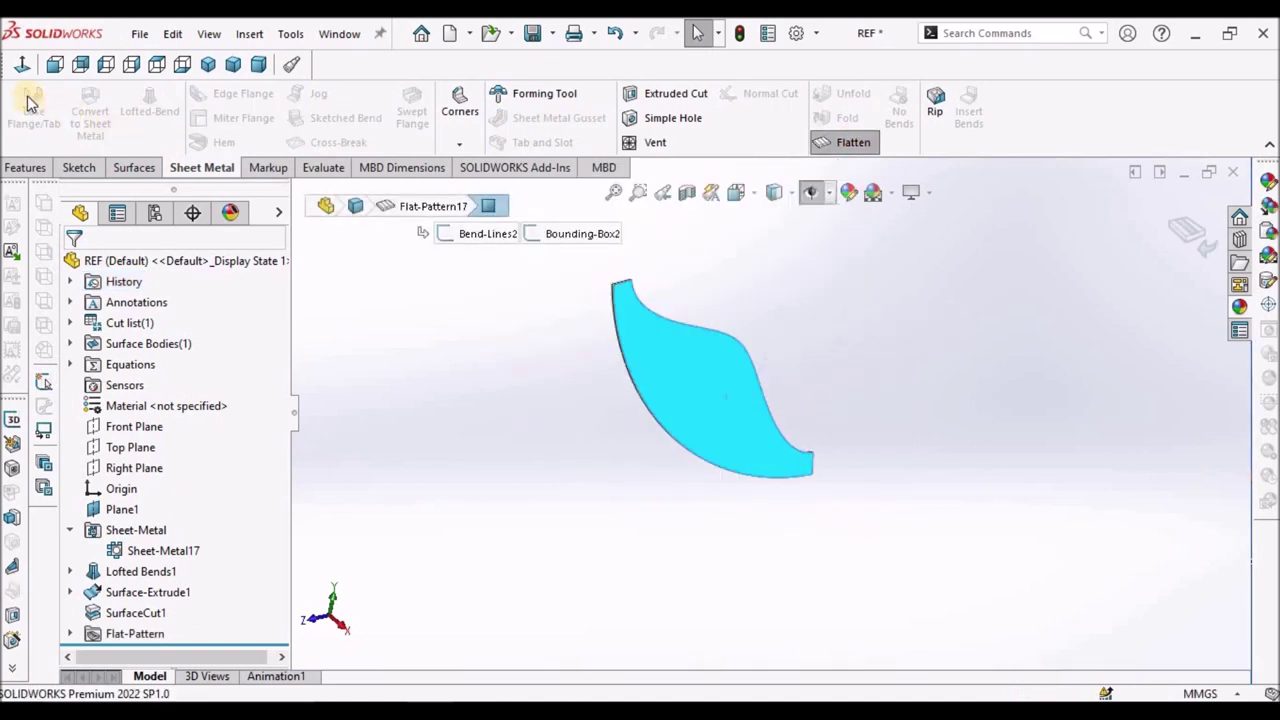
click(28, 66)
click(994, 340)
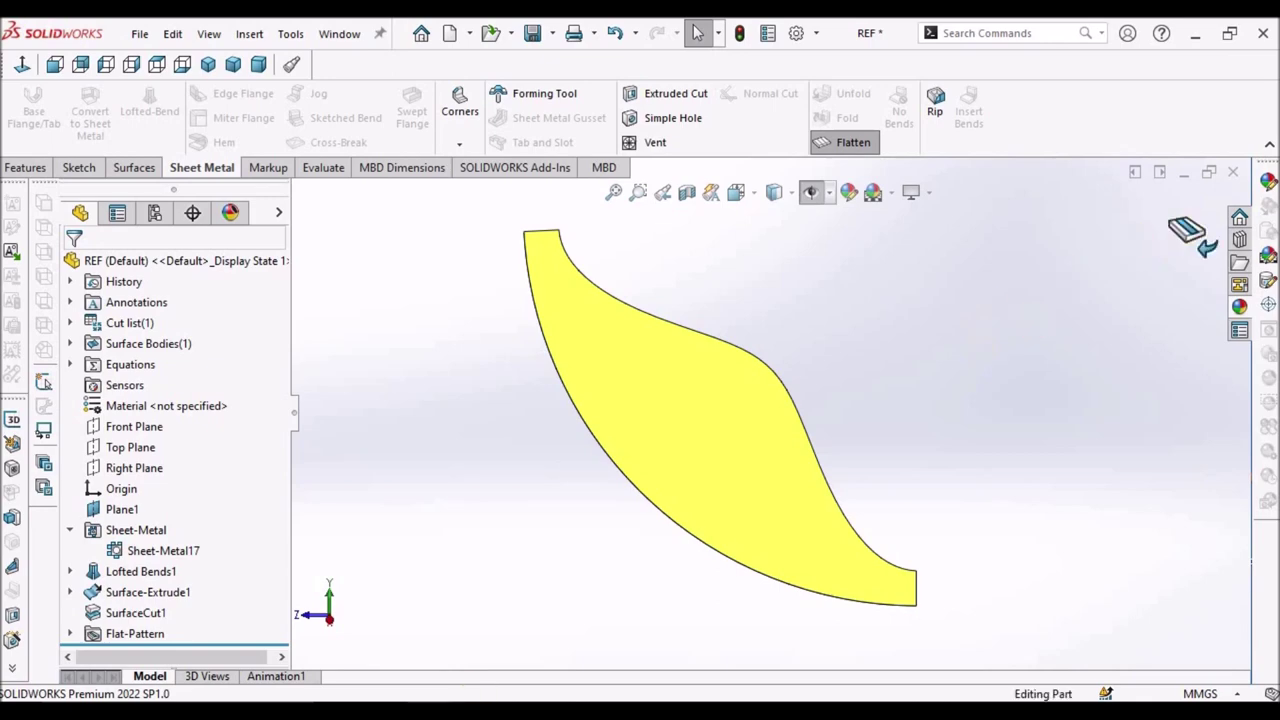
click(1190, 232)
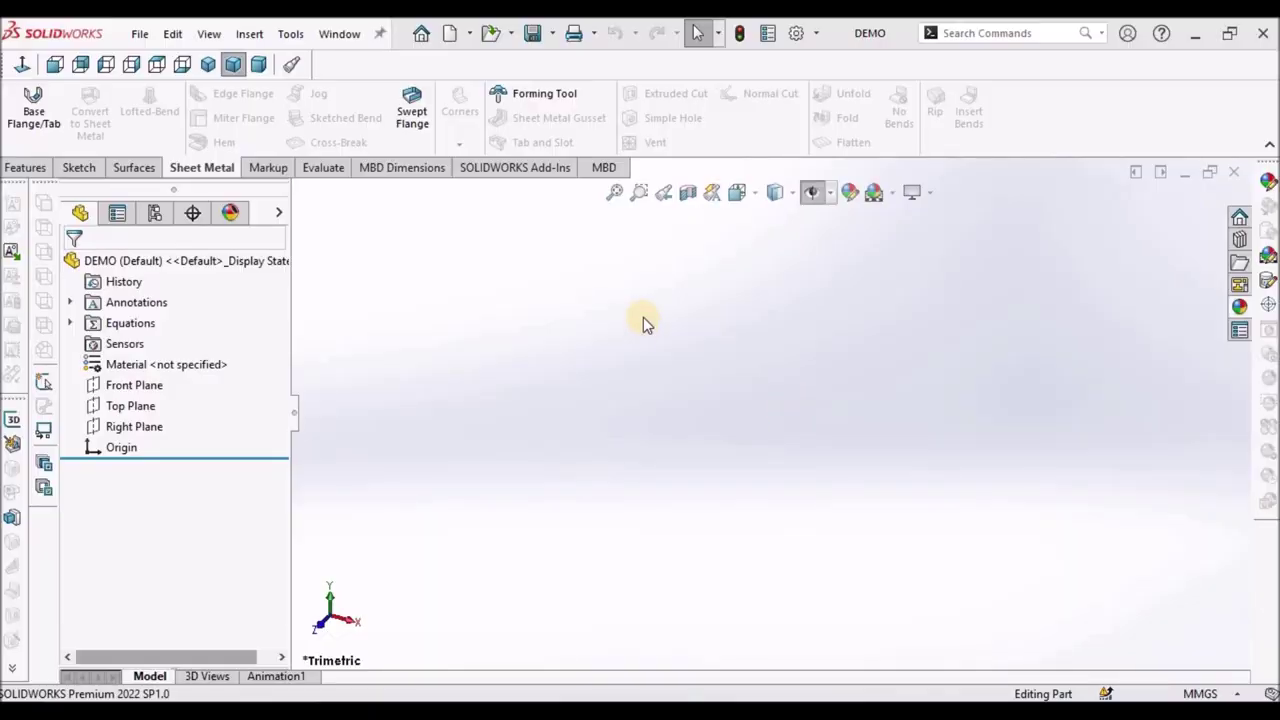
Start a sketch on the Top Plane and draw a circle centred on the origin.
click(130, 406)
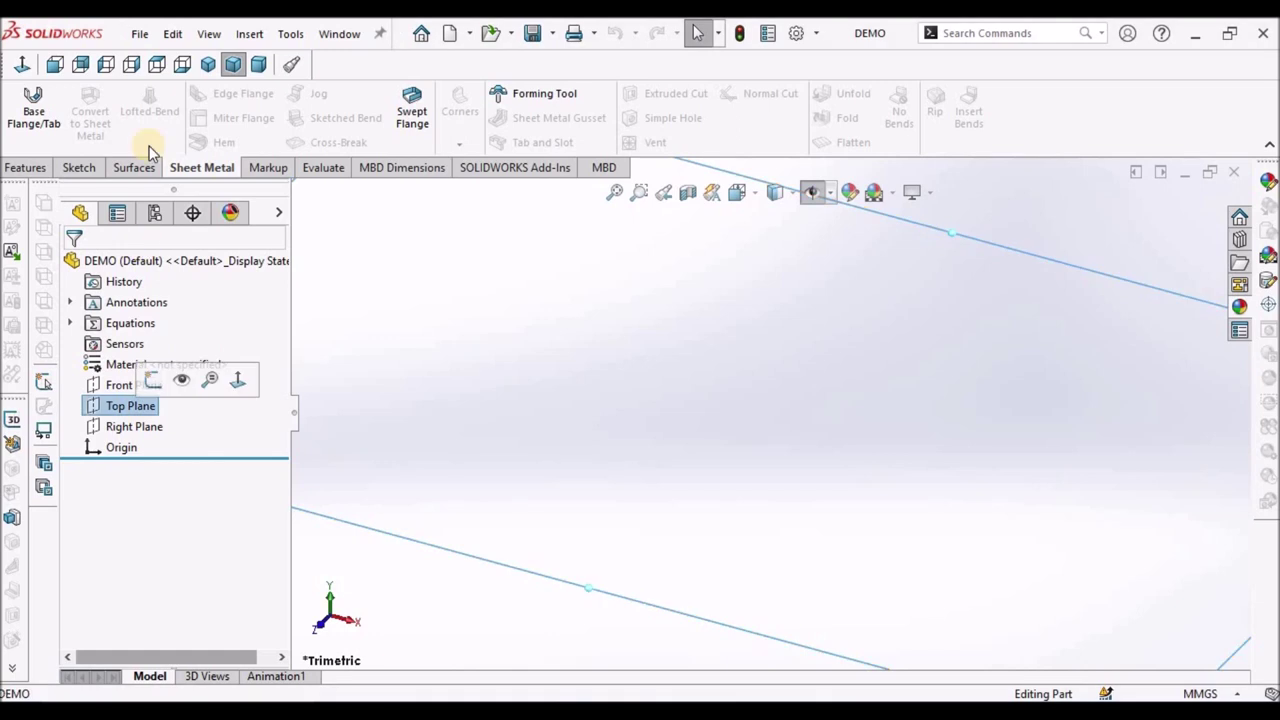
click(79, 167)
click(23, 110)
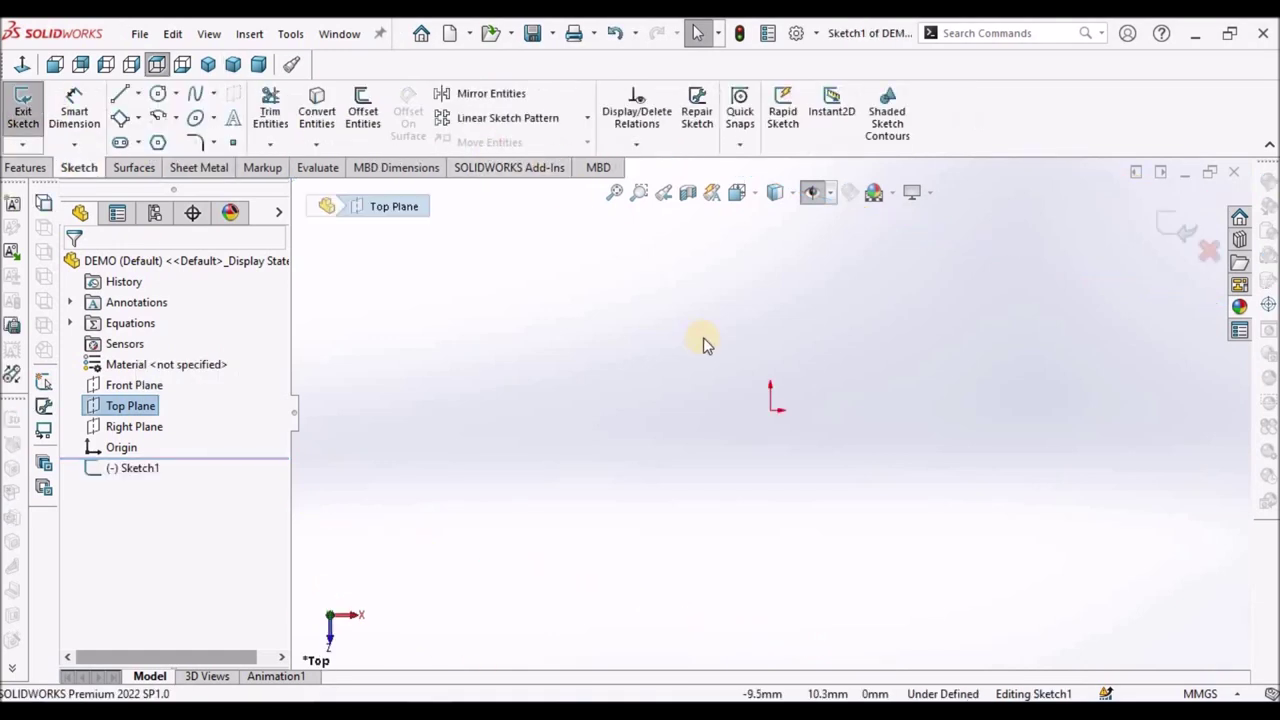
click(771, 411)
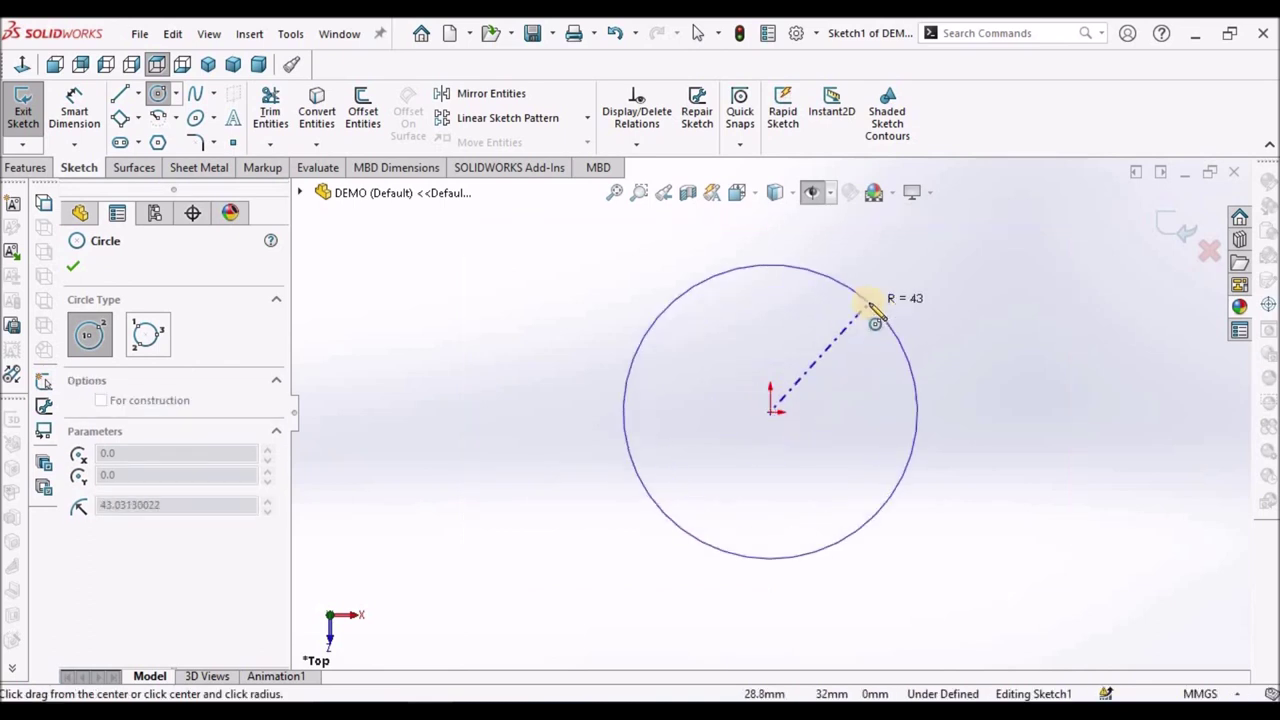
click(893, 325)
right_click(474, 290)
click(482, 297)
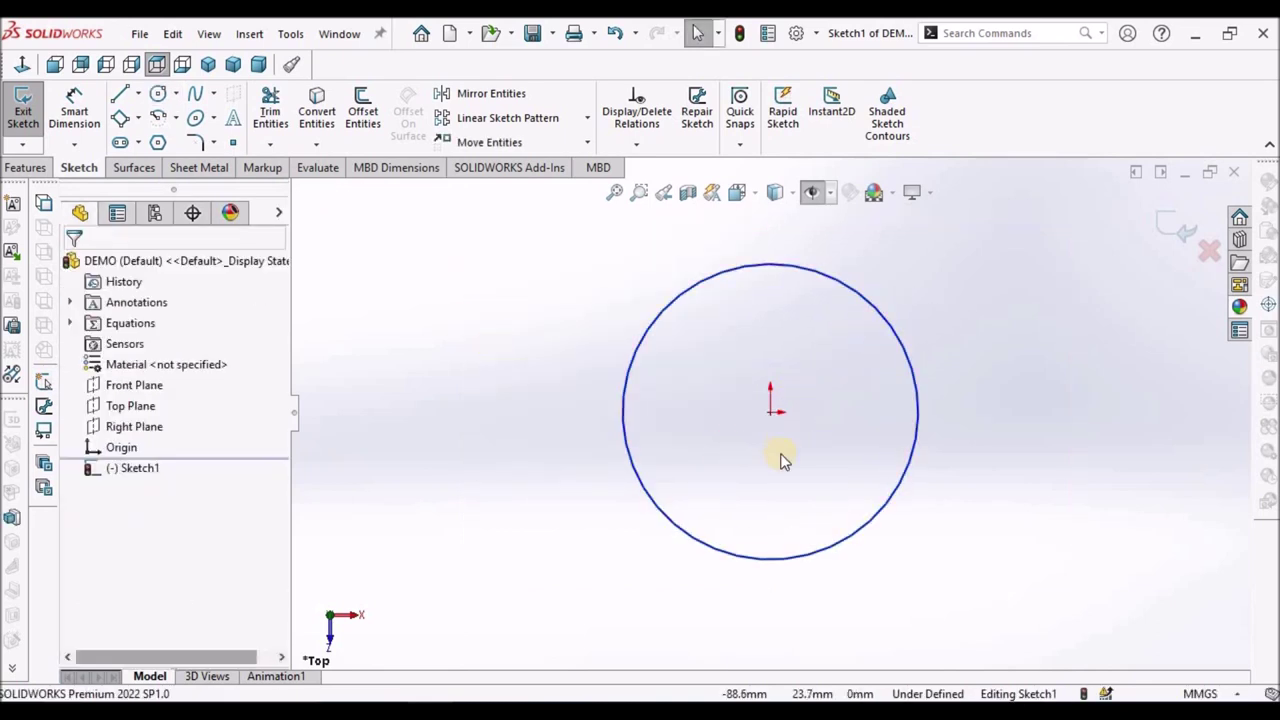
Draw a horizontal centerline from the circle centre to just beyond the circle.
scroll(837, 416, up, 5)
scroll(818, 413, down, 1)
click(136, 95)
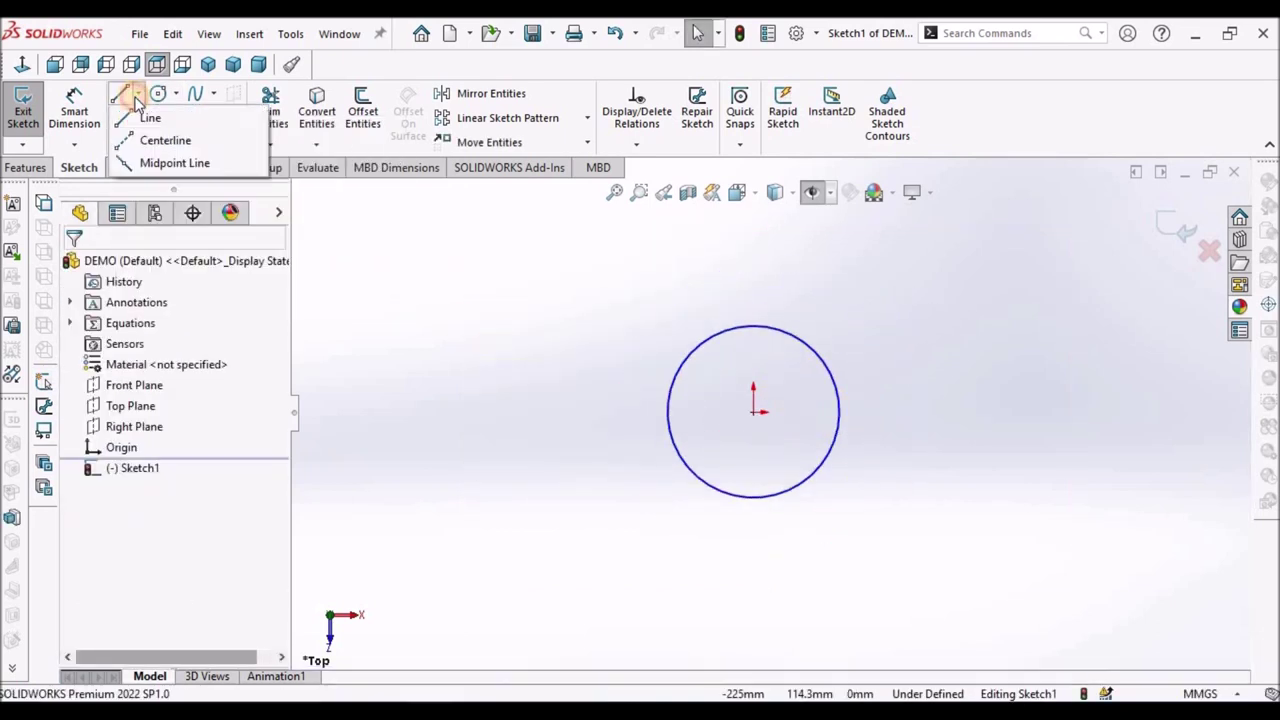
click(170, 141)
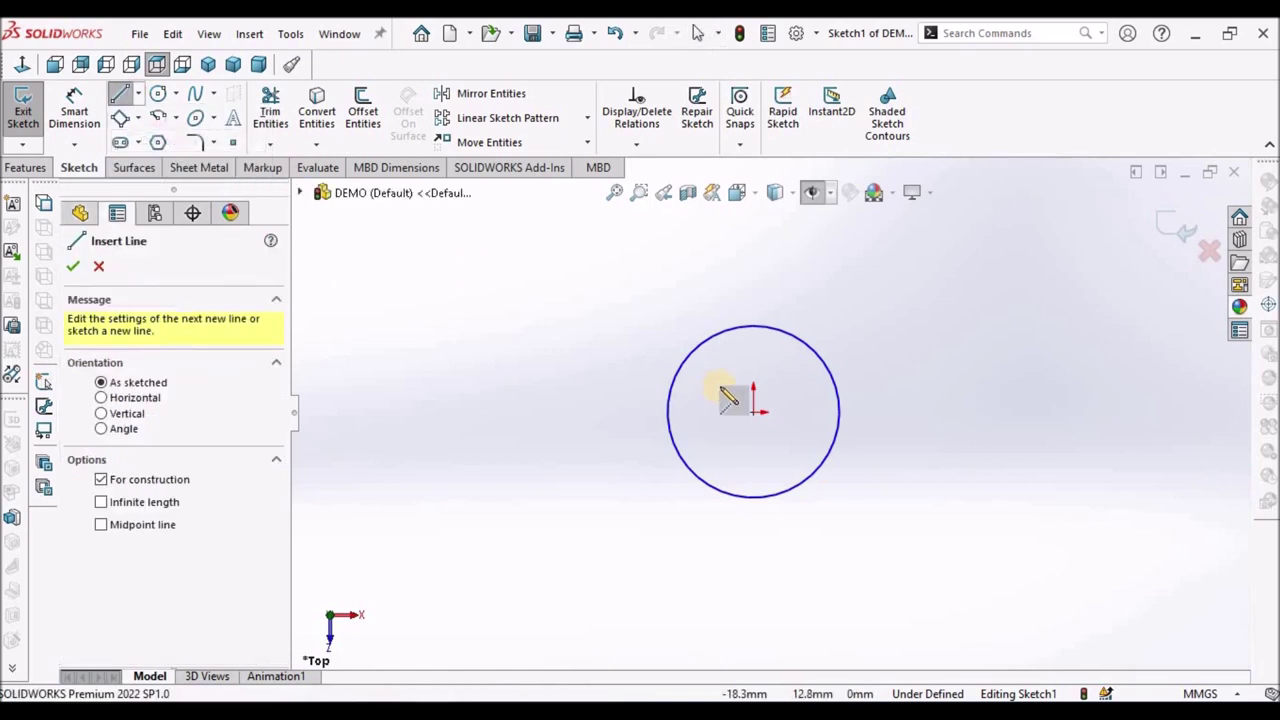
scroll(740, 400, up, 3)
click(790, 437)
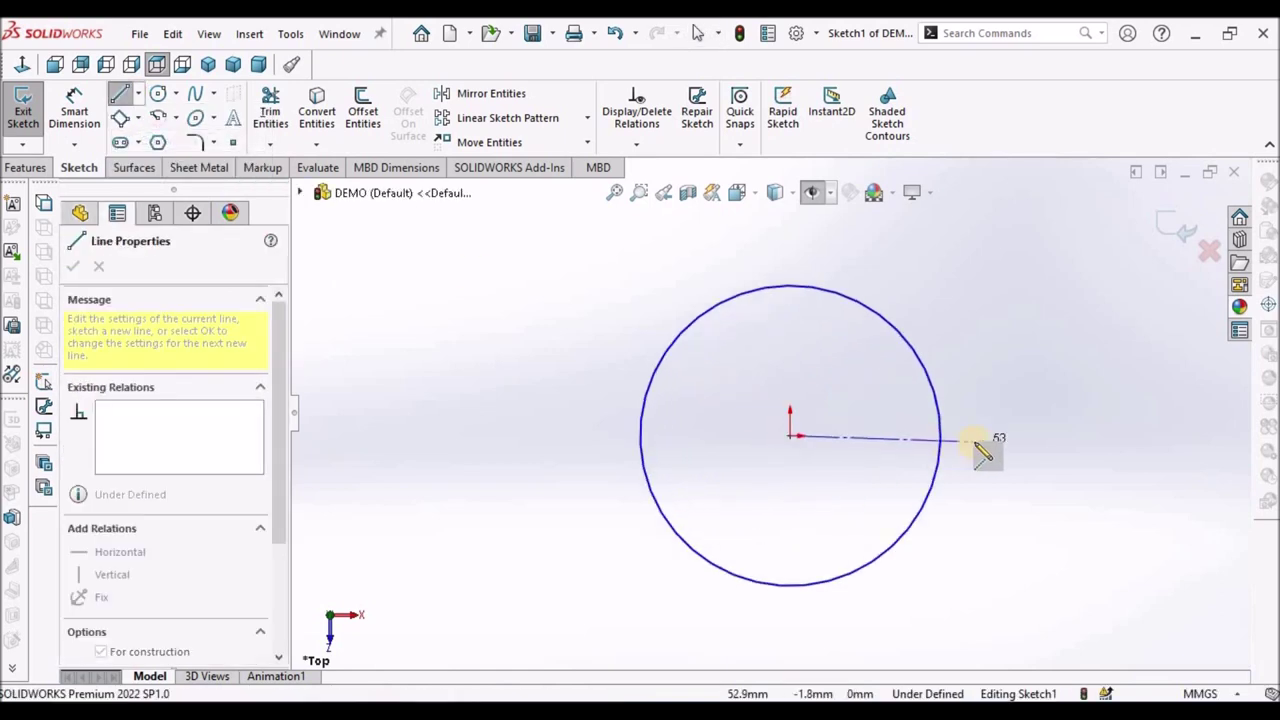
click(974, 441)
right_click(465, 305)
click(486, 309)
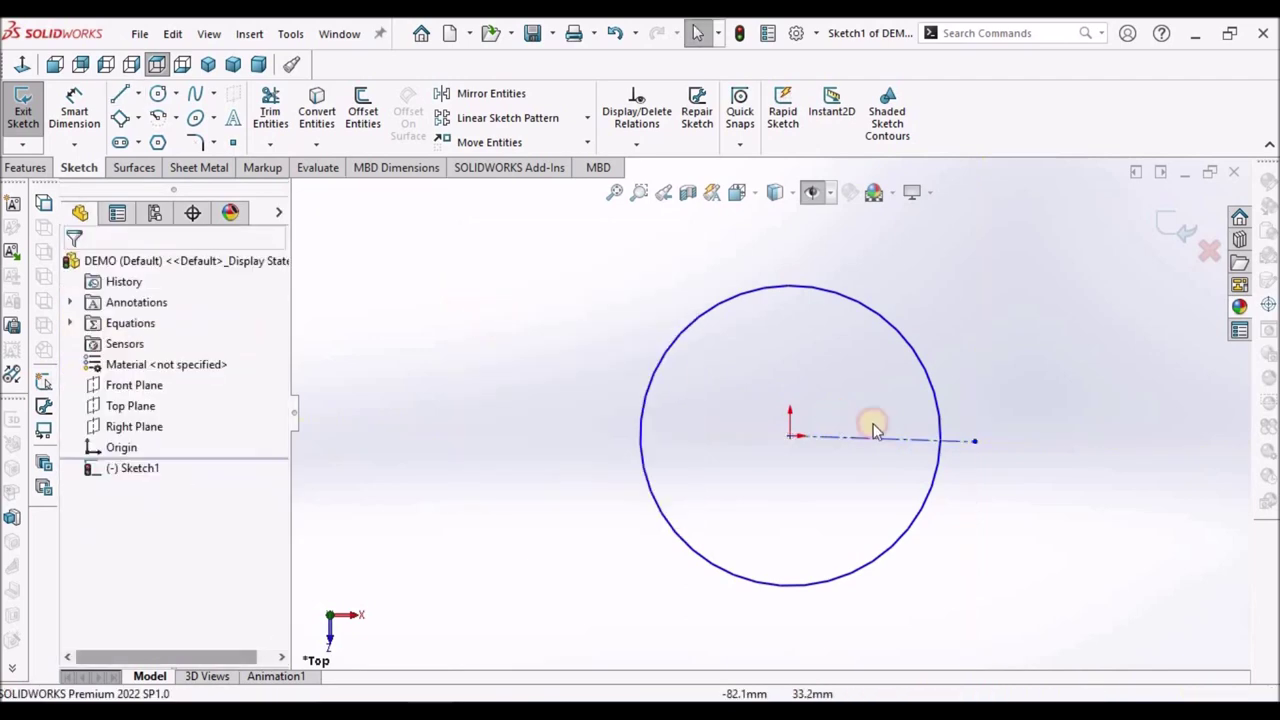
click(876, 441)
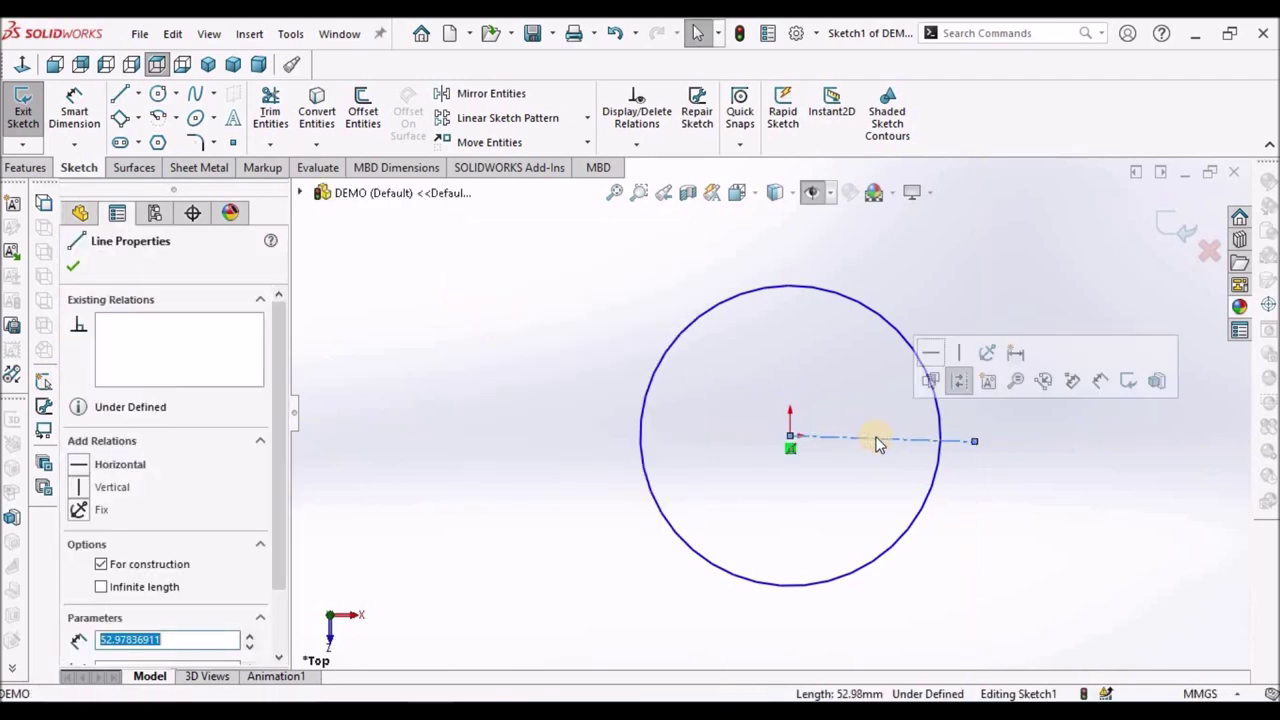
click(923, 348)
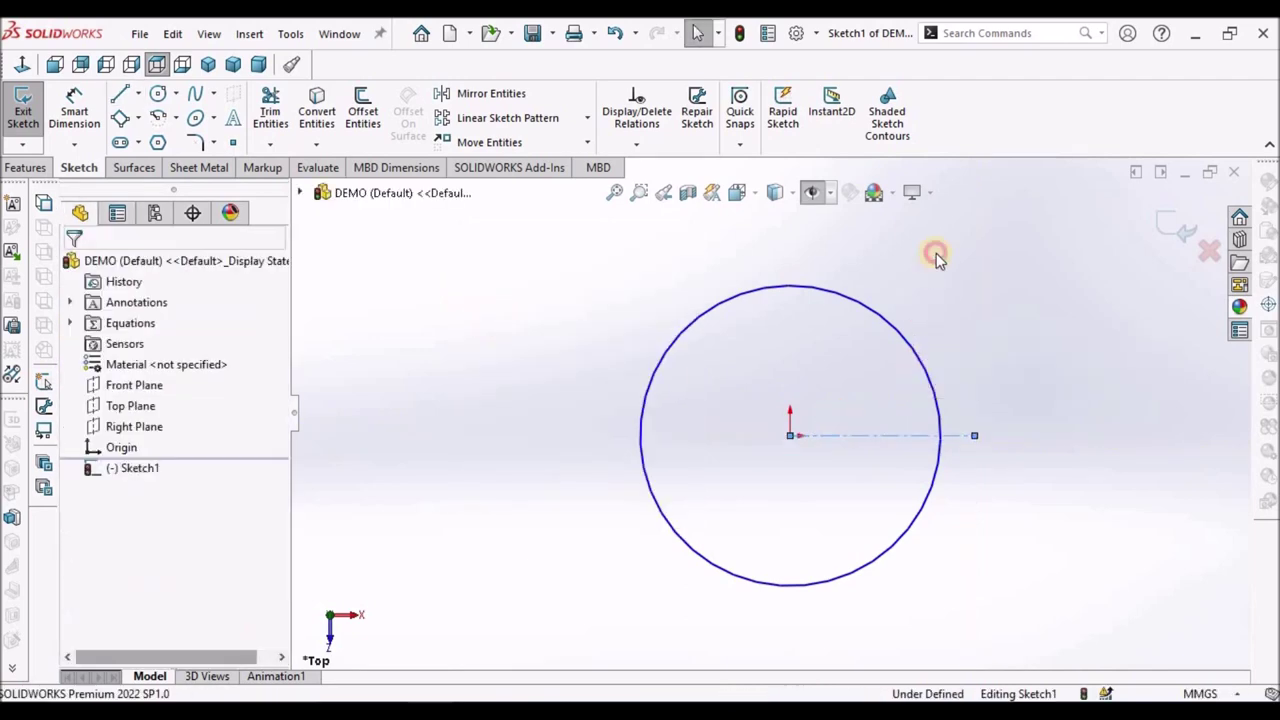
Dimension the circle to a 100 mm diameter.
click(74, 110)
click(677, 338)
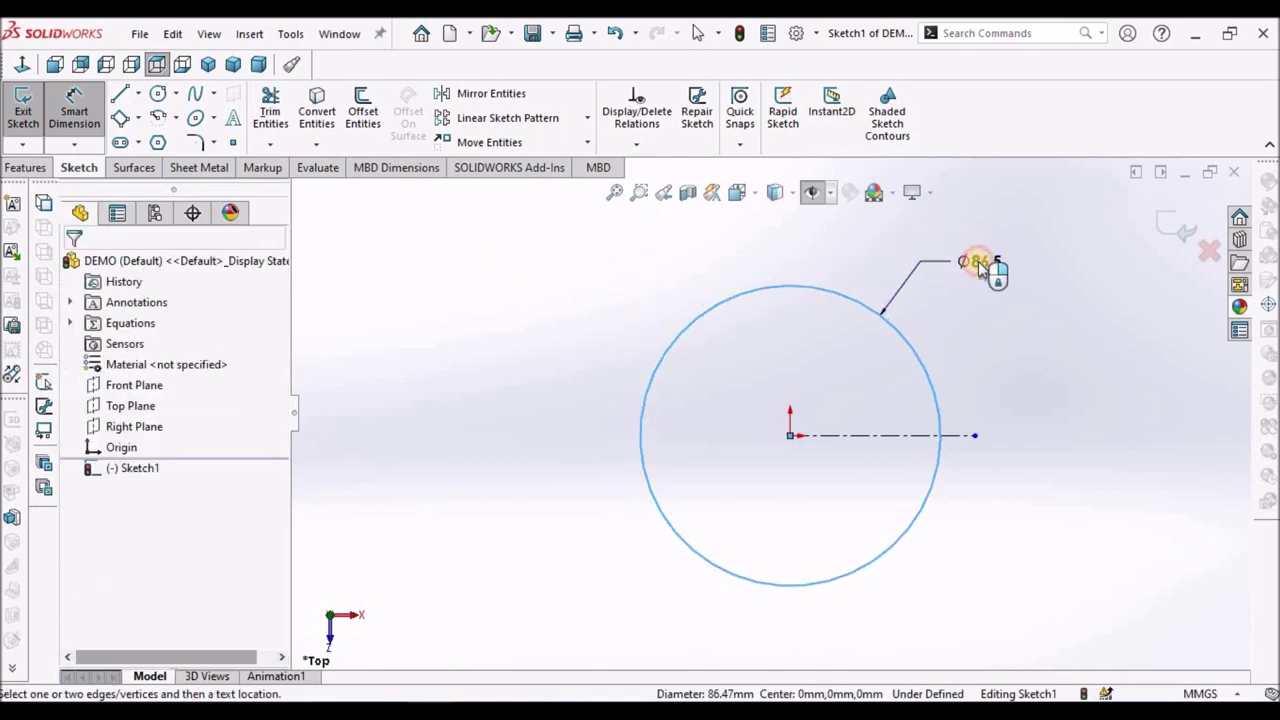
click(975, 262)
text(100)
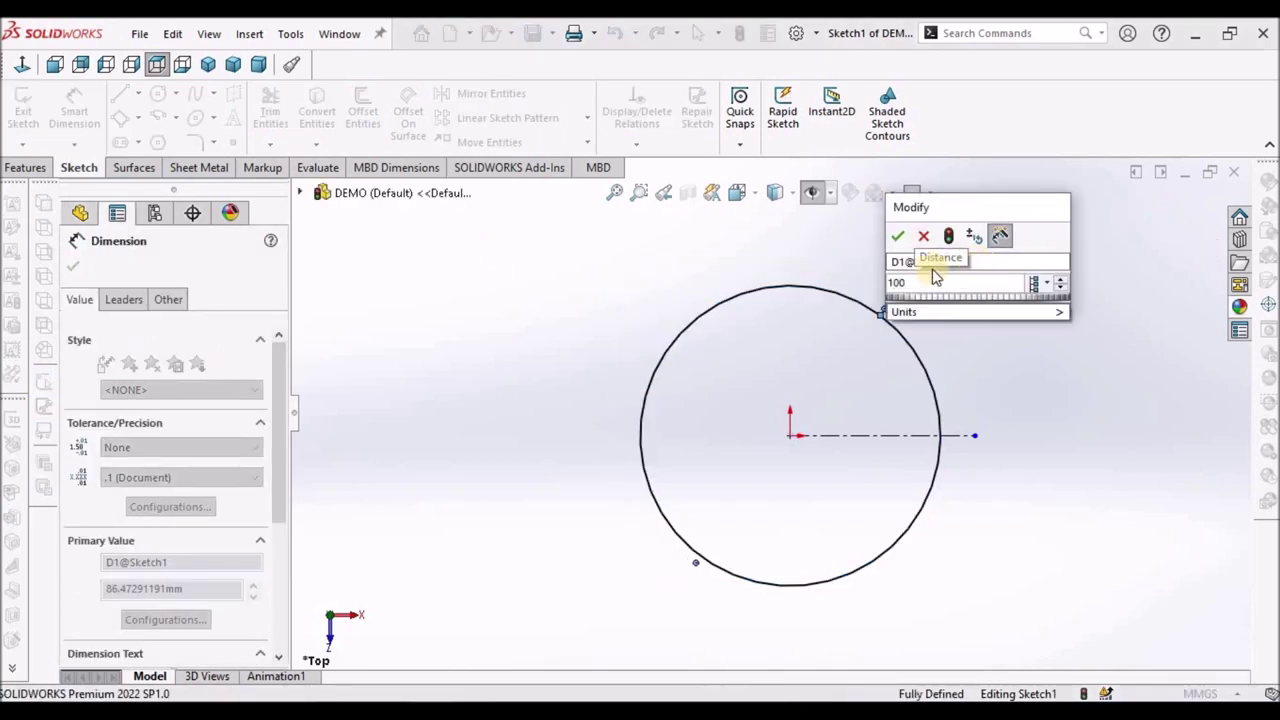
key(Return)
click(493, 369)
scroll(766, 414, up, 3)
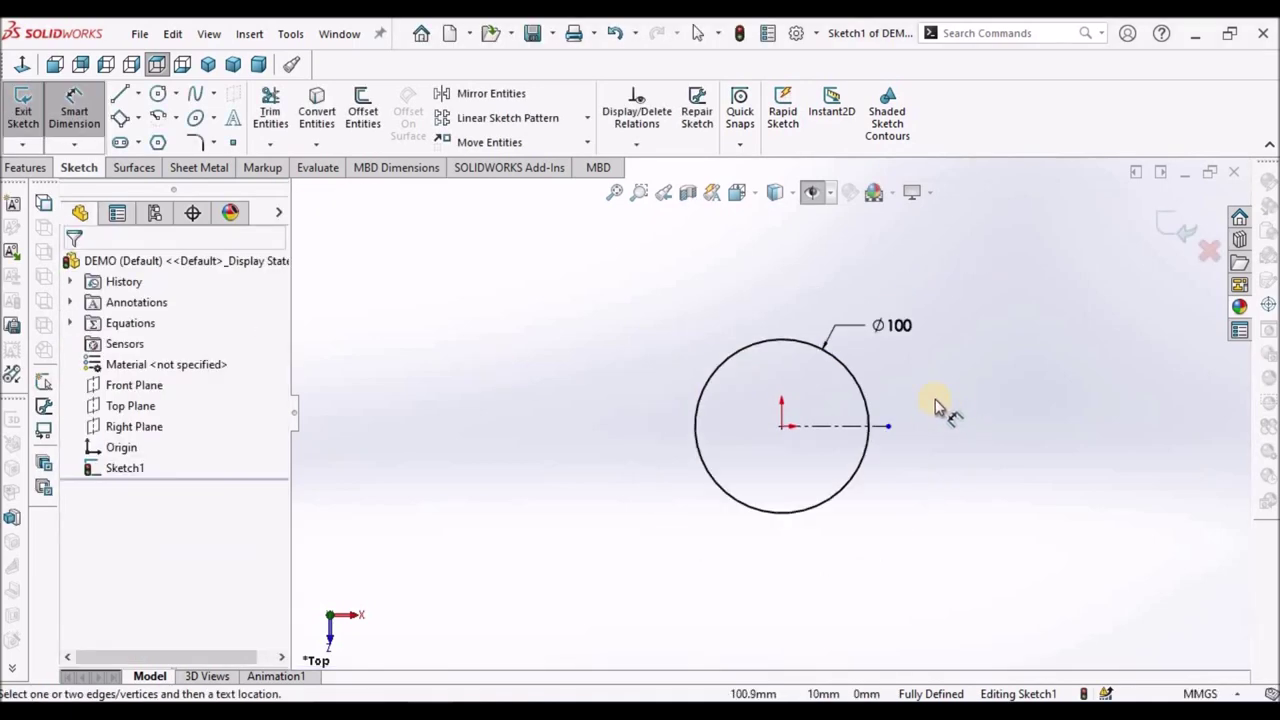
Draw a construction line just above the centerline, ending on the circle.
right_click(400, 300)
key(Escape)
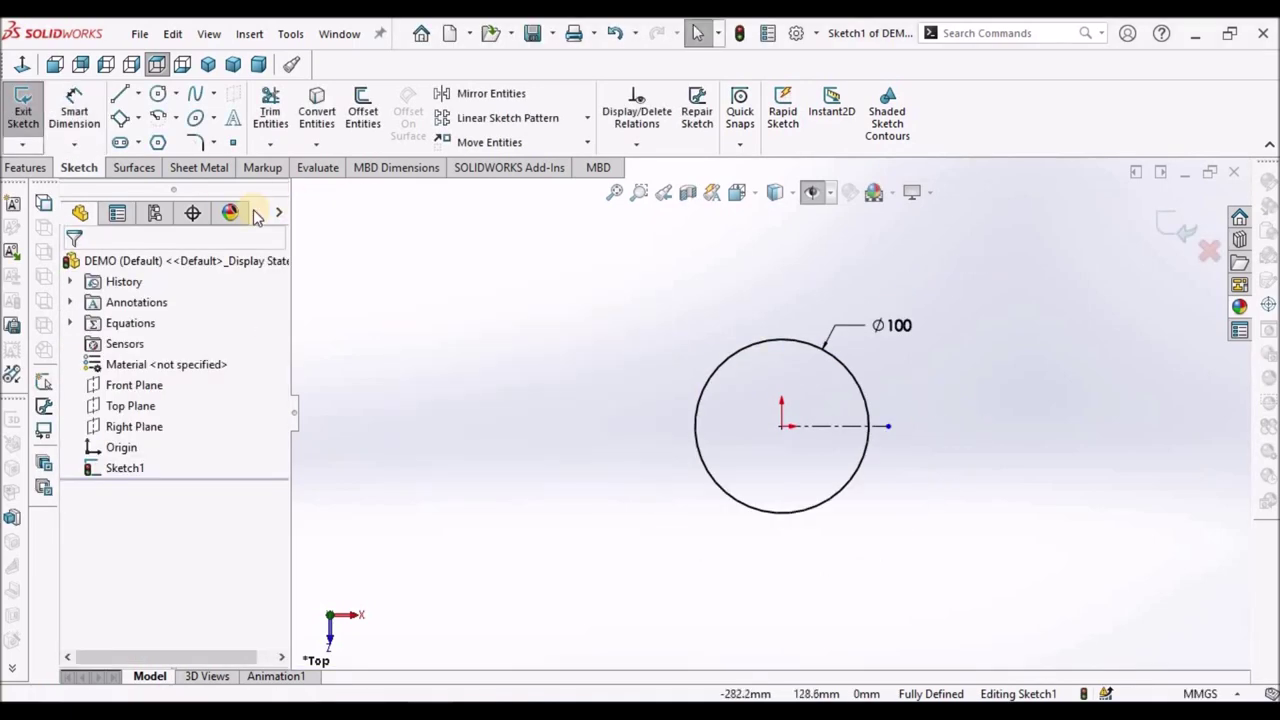
click(138, 93)
click(152, 138)
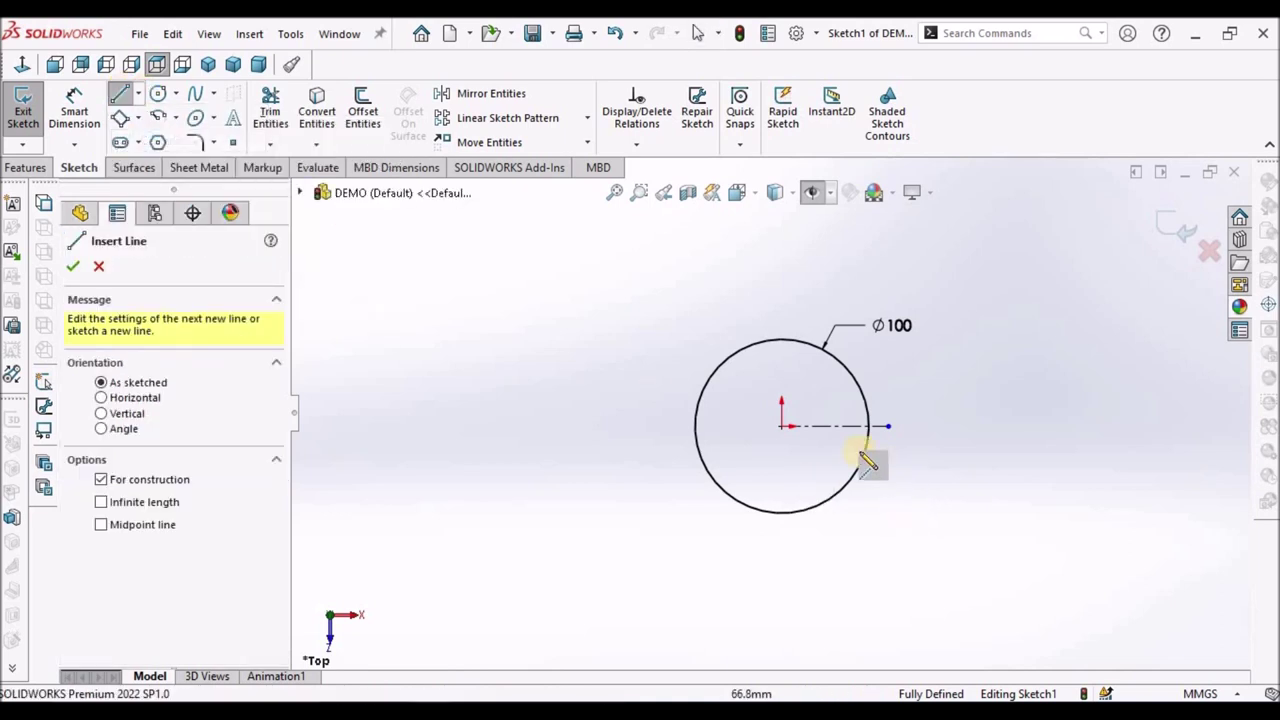
scroll(860, 460, down, 3)
scroll(733, 398, down, 3)
click(605, 358)
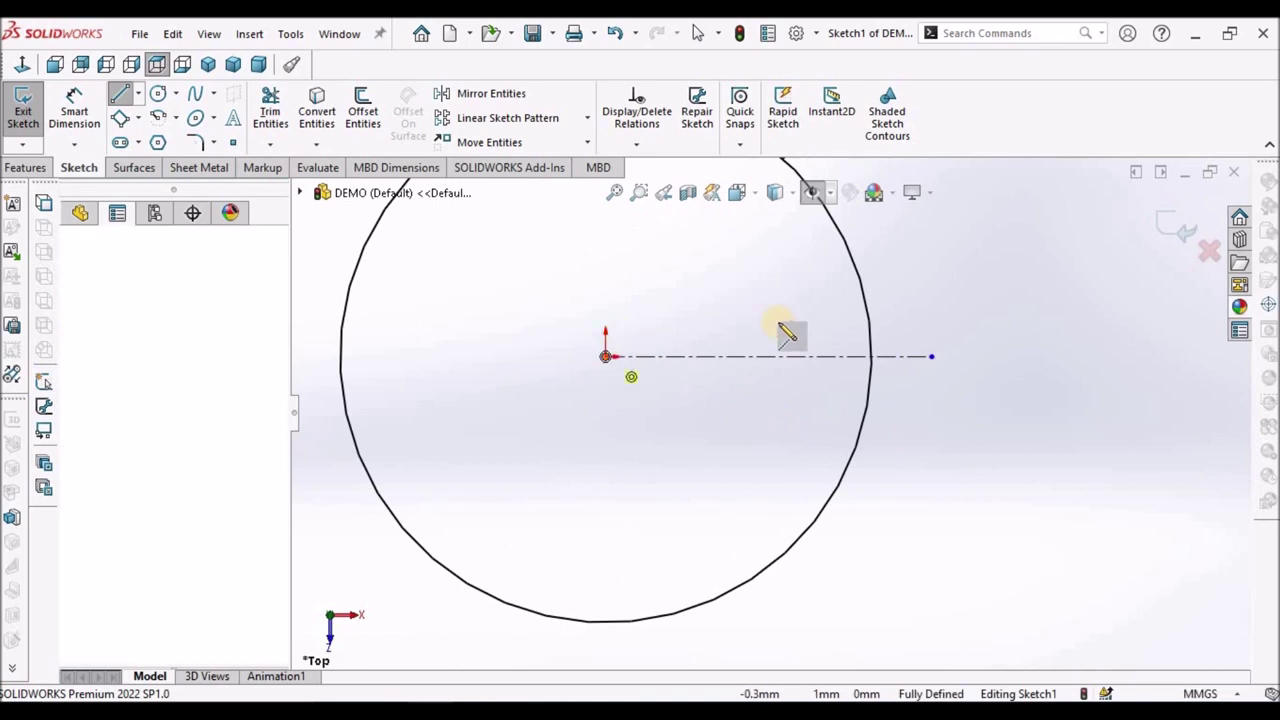
scroll(624, 349, down, 2)
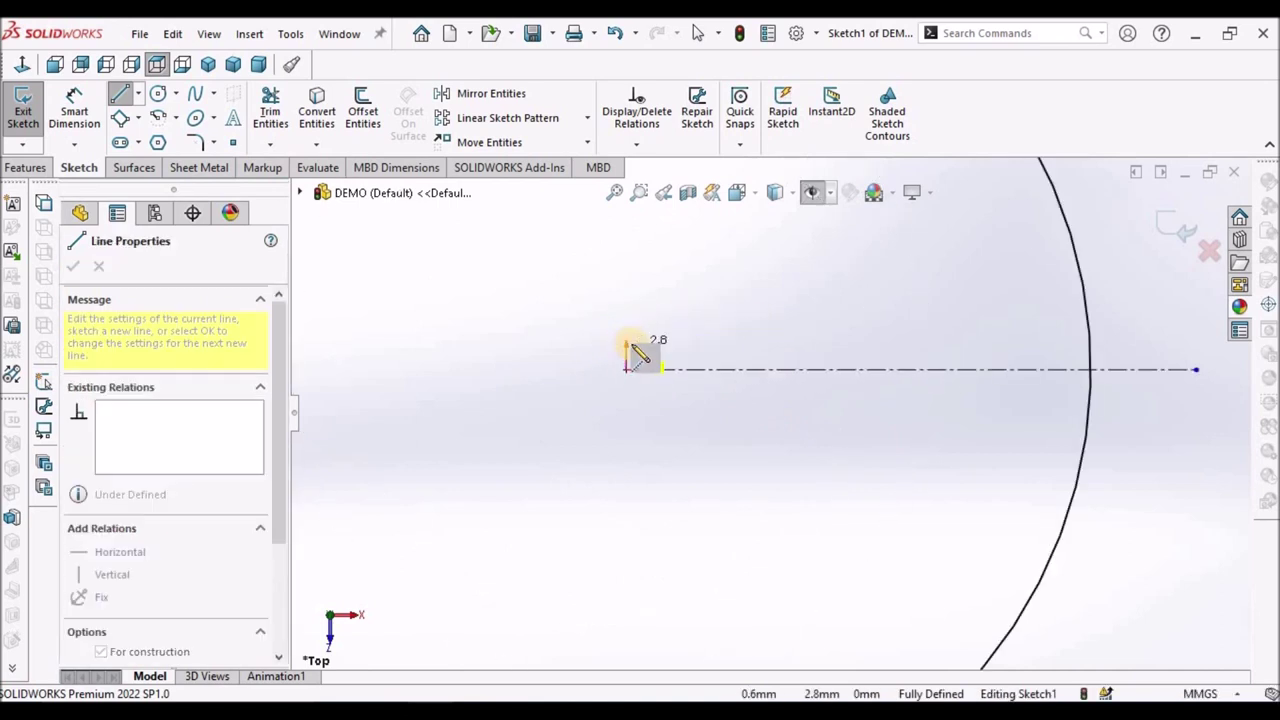
click(626, 345)
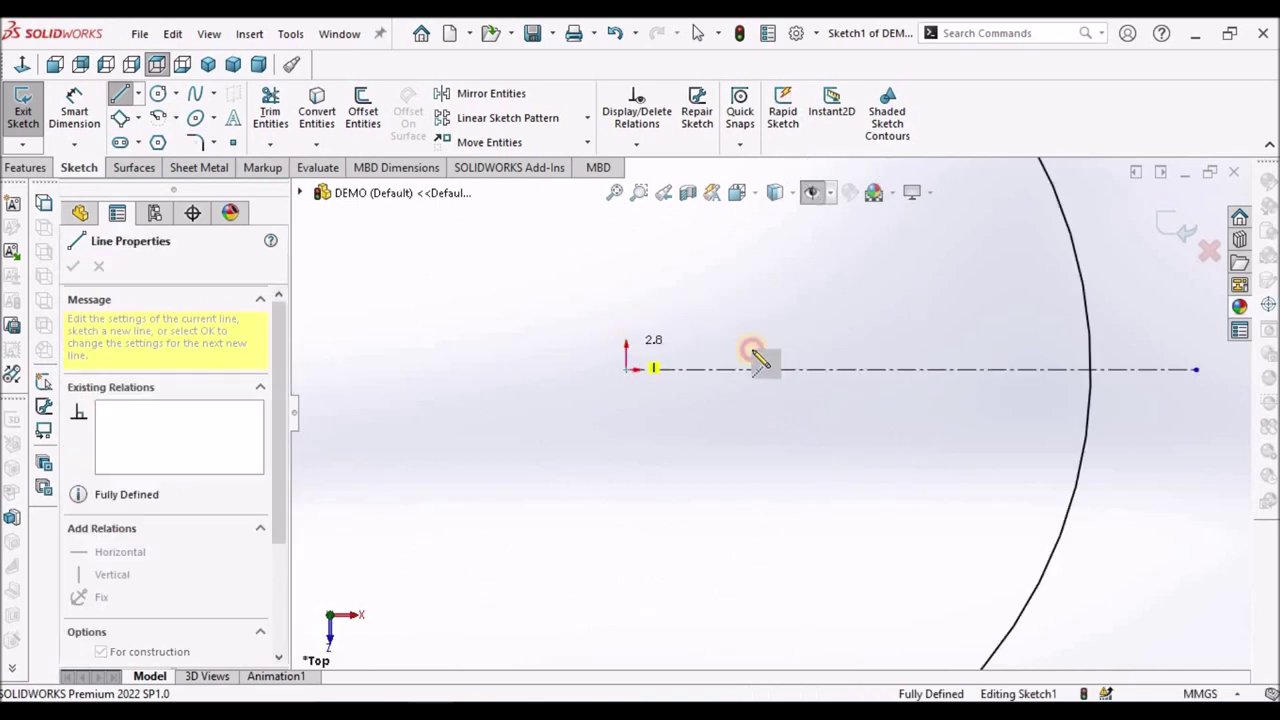
click(1090, 344)
right_click(835, 306)
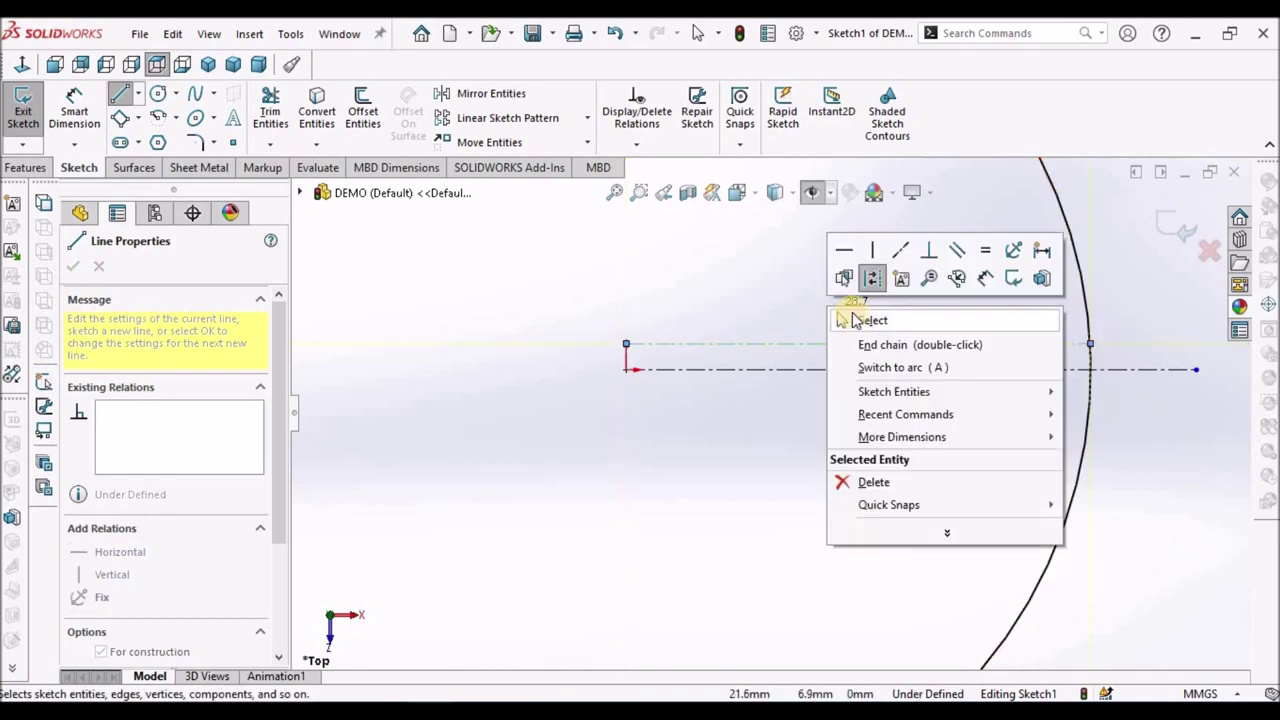
click(860, 320)
Check that the new line's endpoint lies on the circle.
scroll(749, 426, up, 3)
scroll(1009, 488, down, 4)
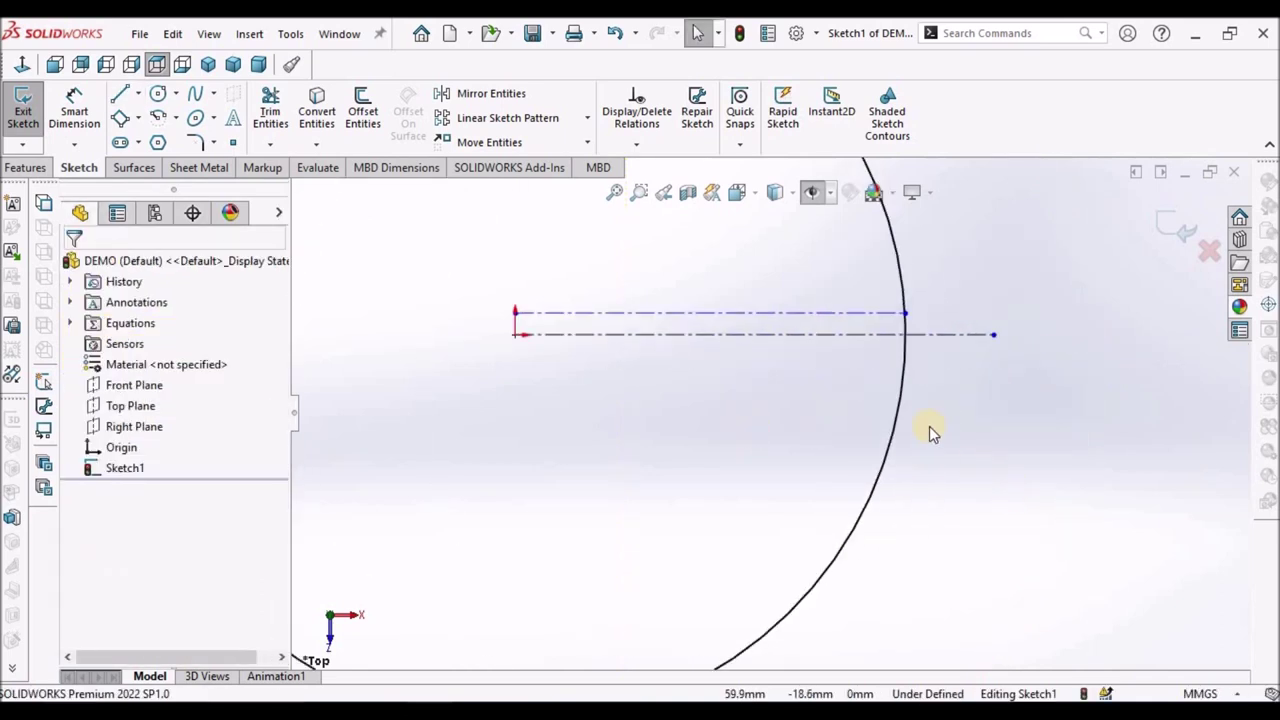
click(873, 274)
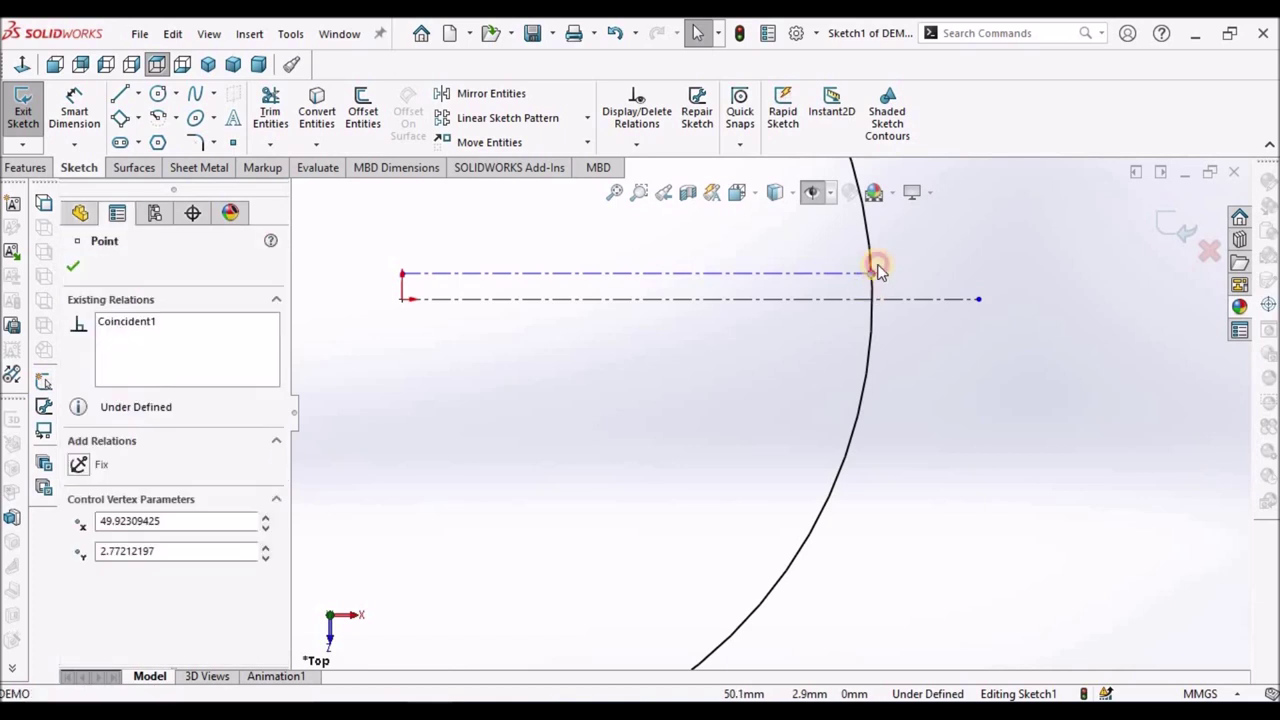
click(926, 358)
scroll(935, 380, up, 2)
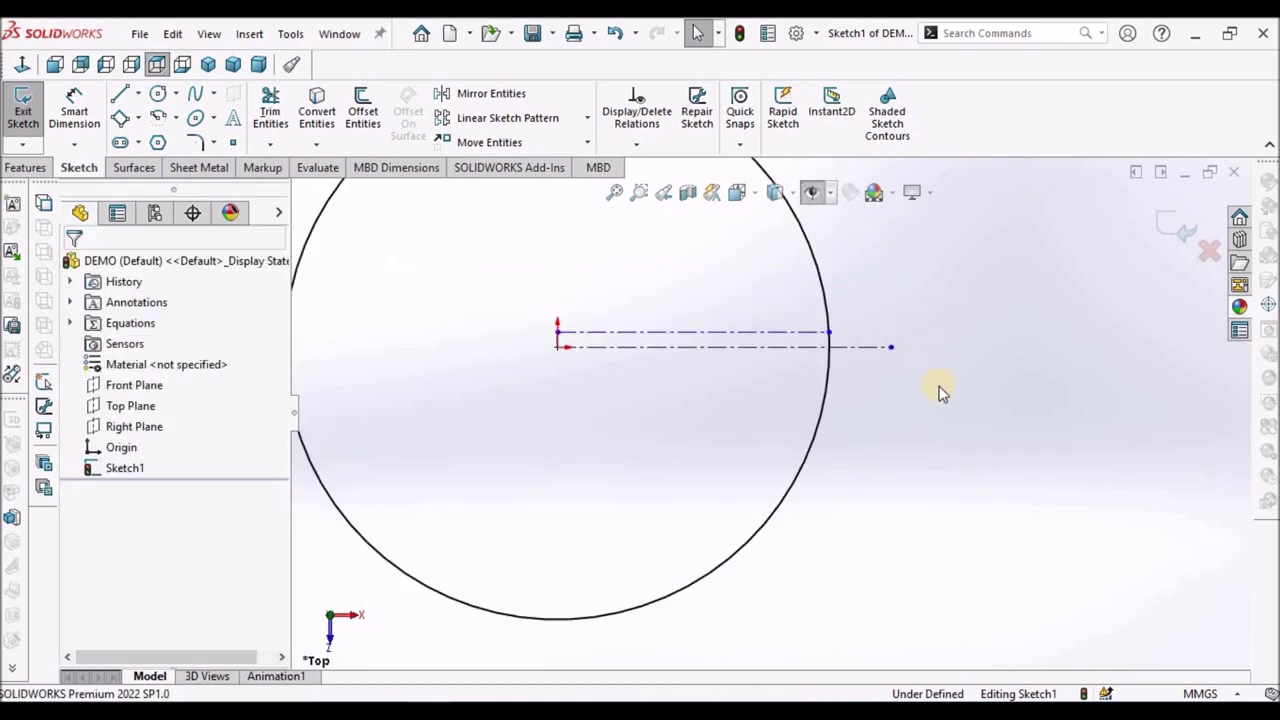
Mirror the upper construction line about the horizontal centerline to create the lower line.
click(460, 95)
scroll(737, 300, down, 3)
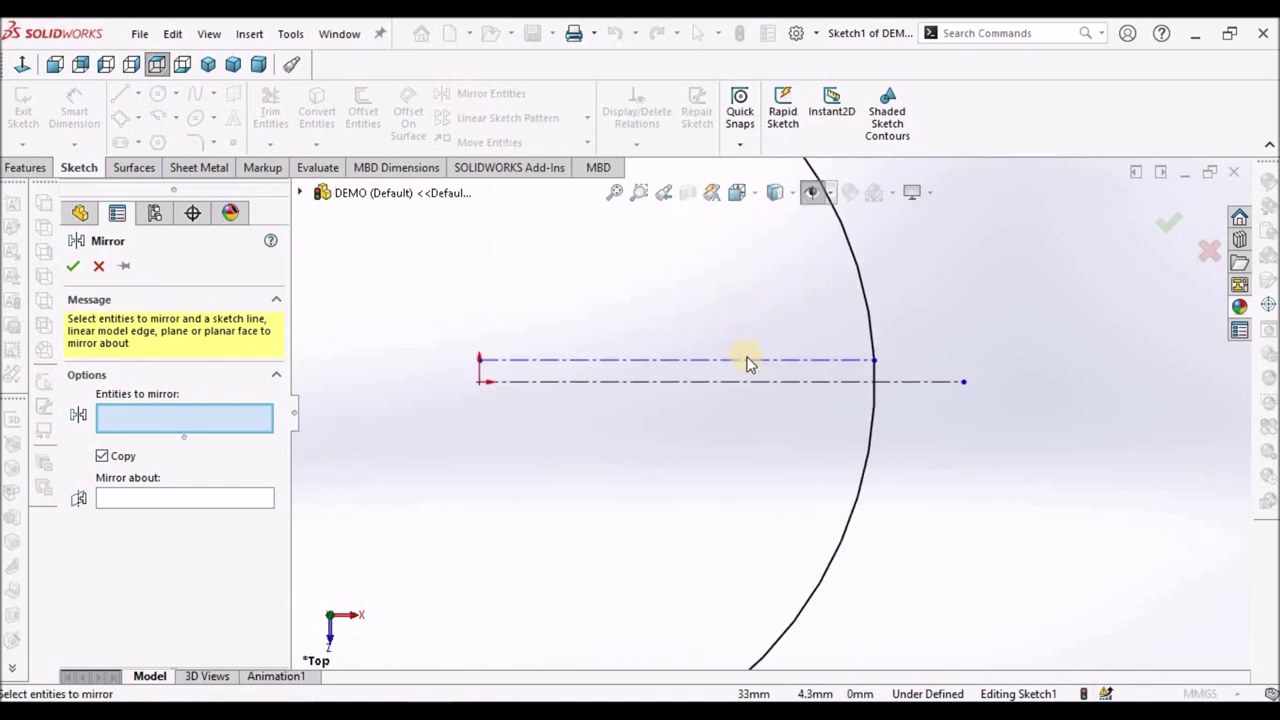
click(748, 361)
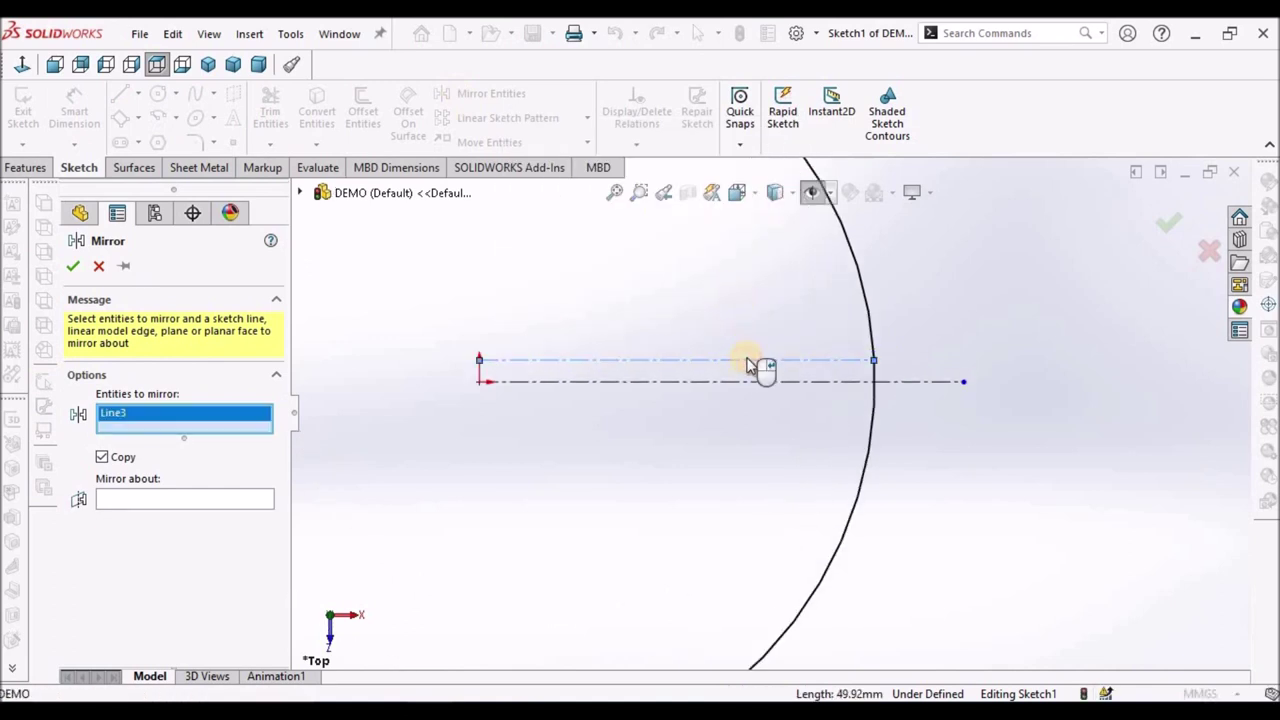
click(133, 503)
click(647, 381)
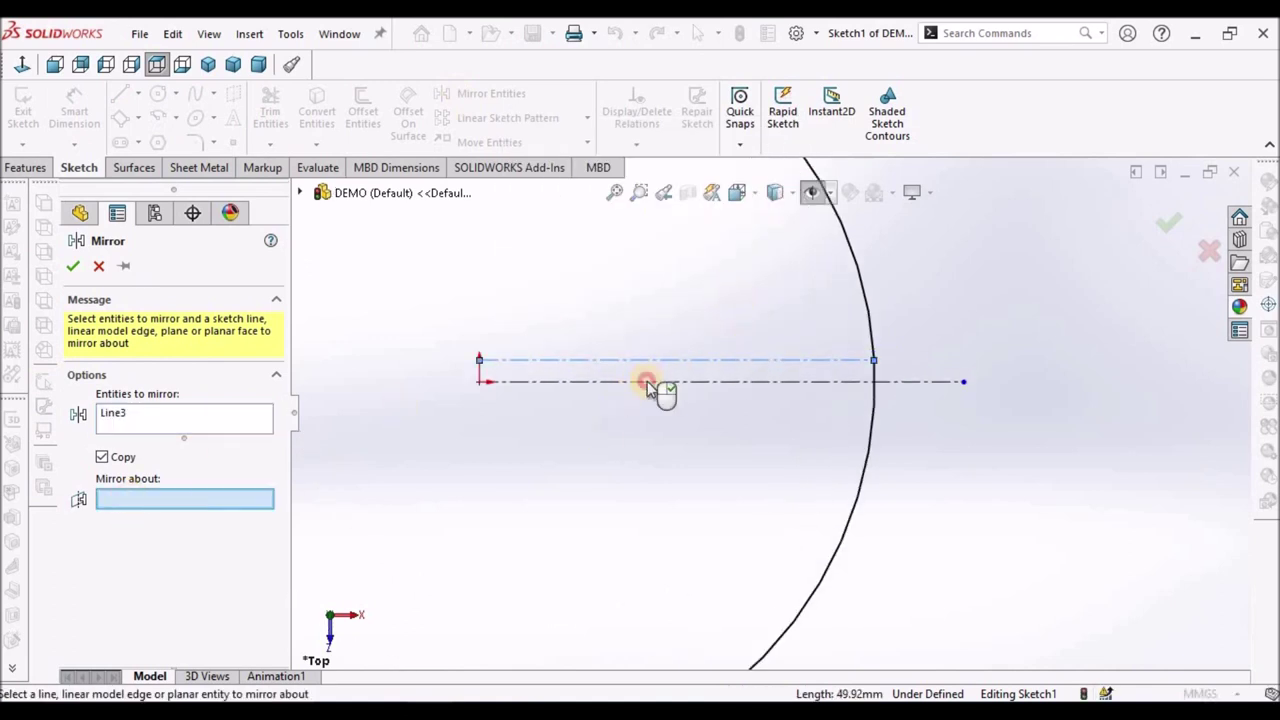
click(74, 267)
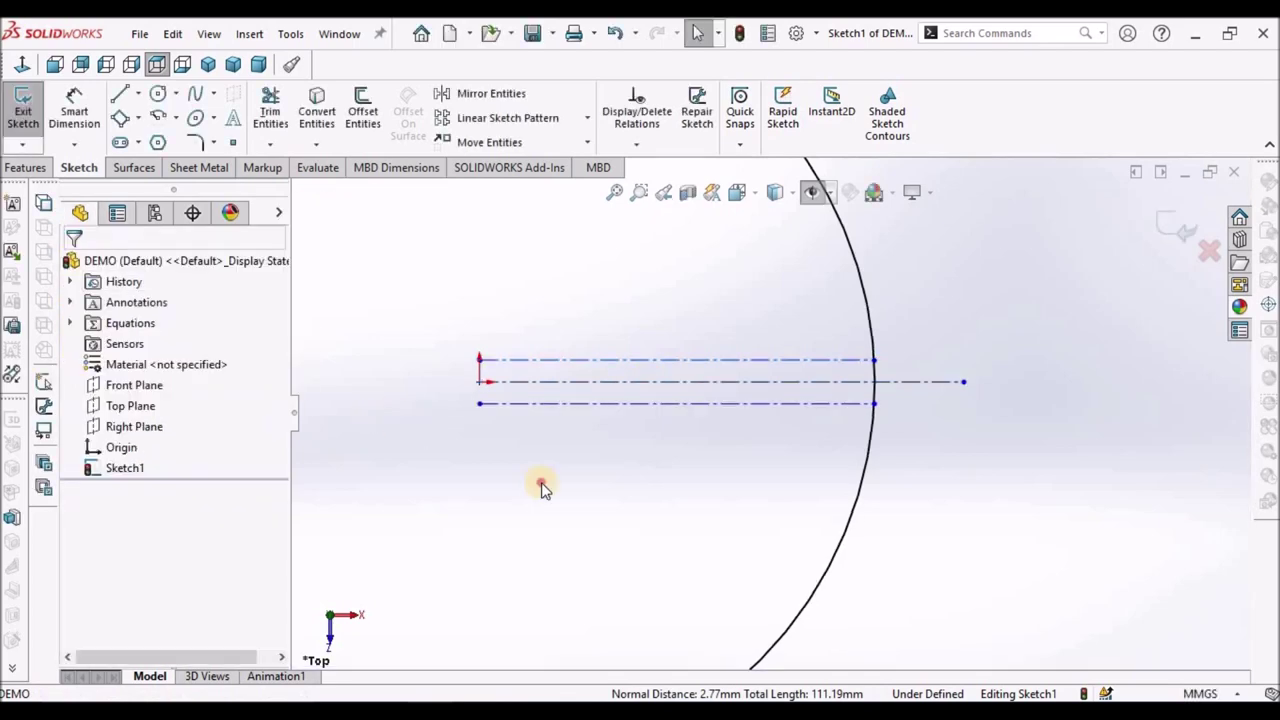
click(75, 112)
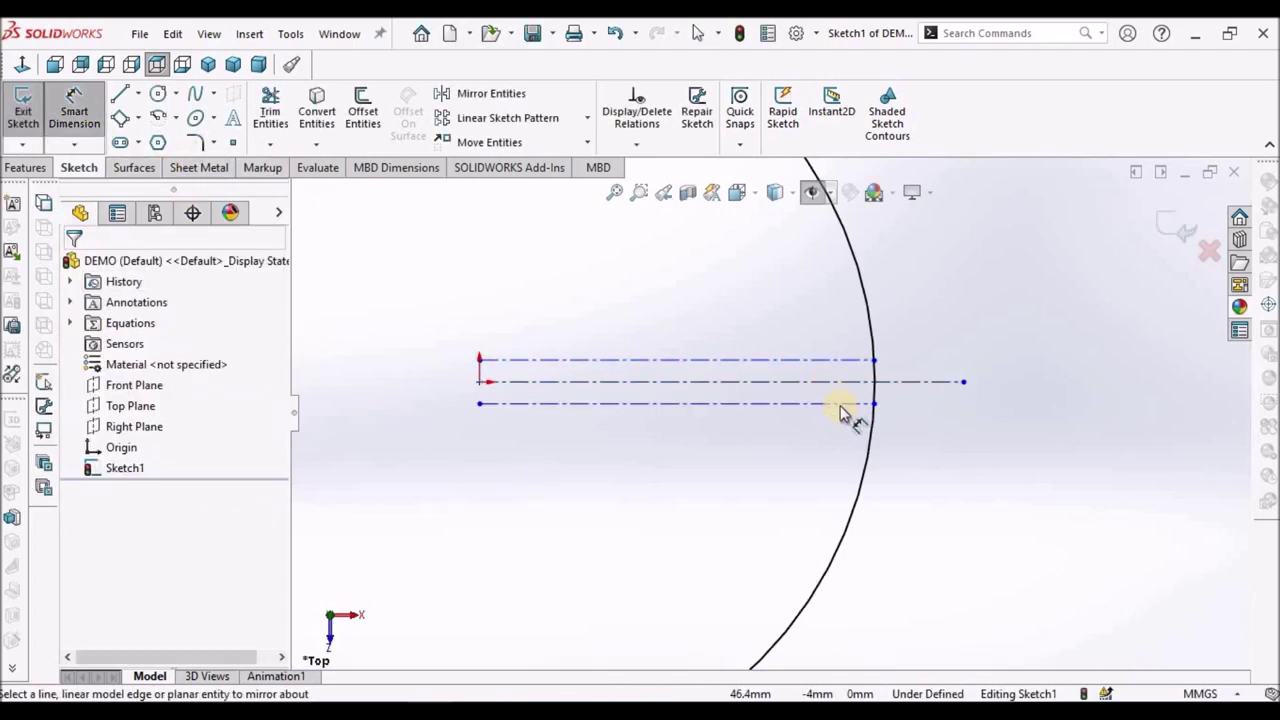
Dimension the upper construction line 2 mm from the centerline.
click(830, 361)
click(963, 381)
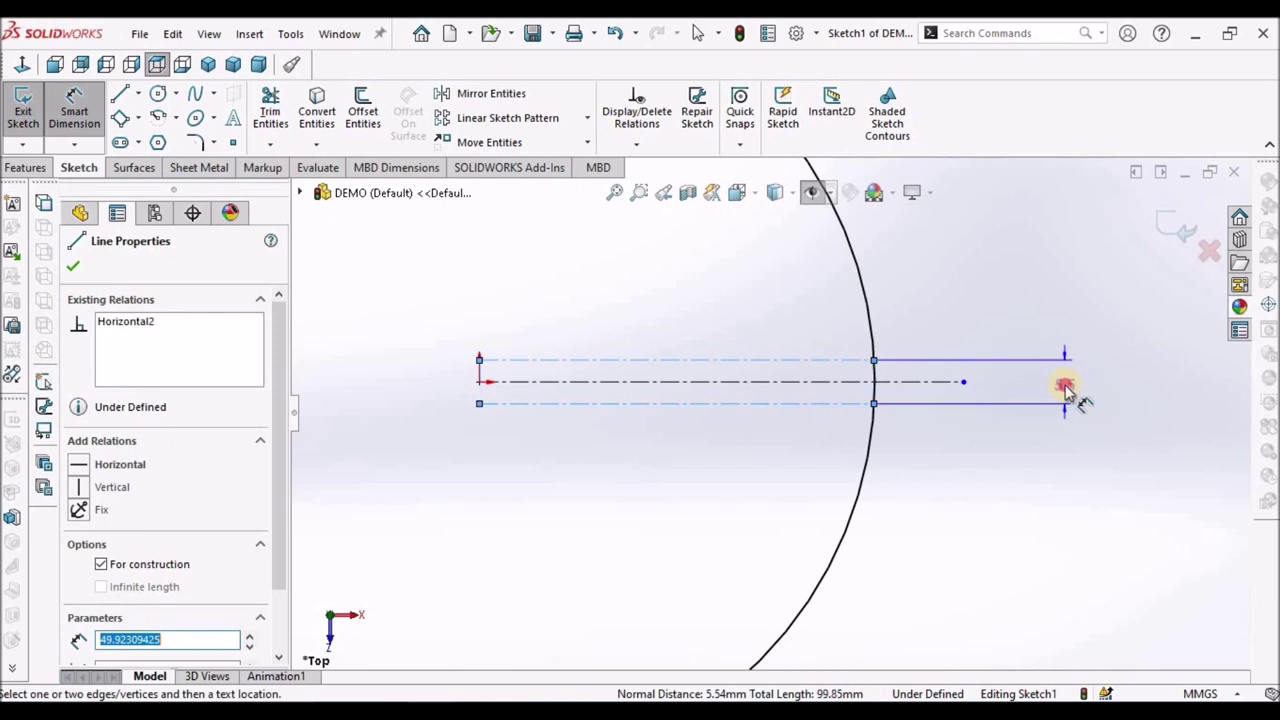
click(1066, 391)
text(2)
key(Return)
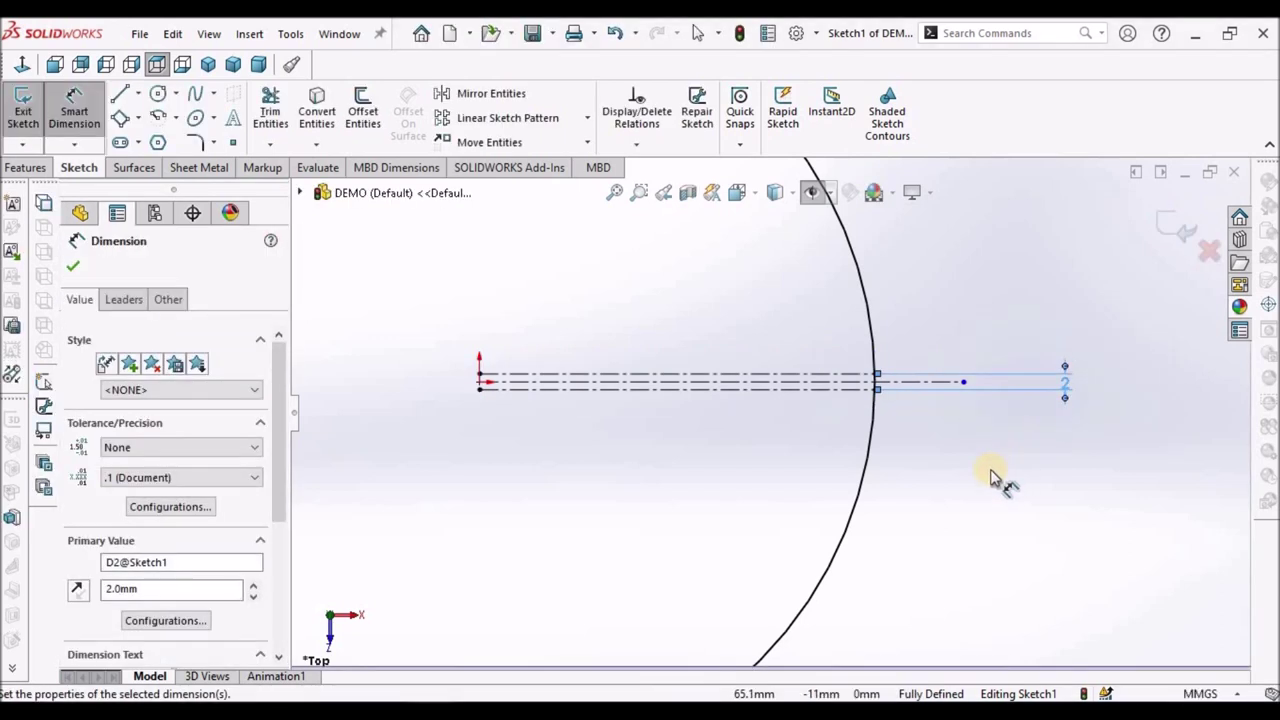
right_click(950, 287)
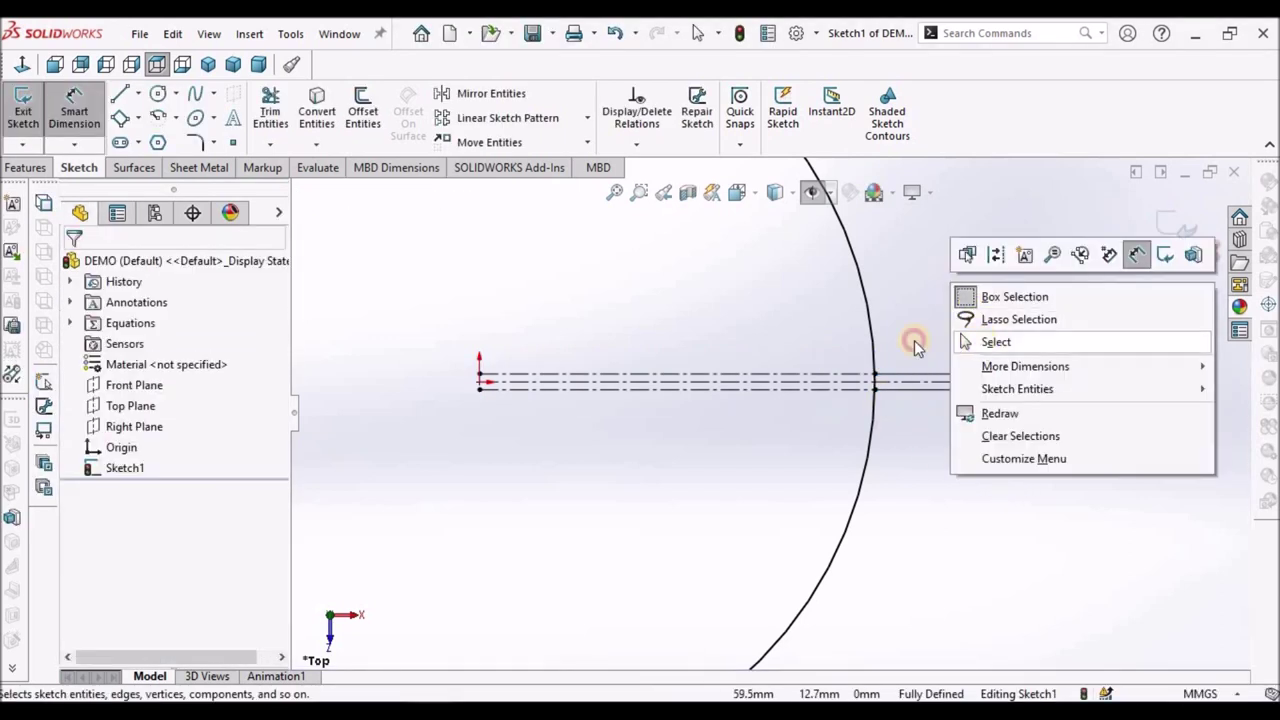
click(960, 340)
scroll(905, 341, down, 3)
scroll(895, 390, down, 3)
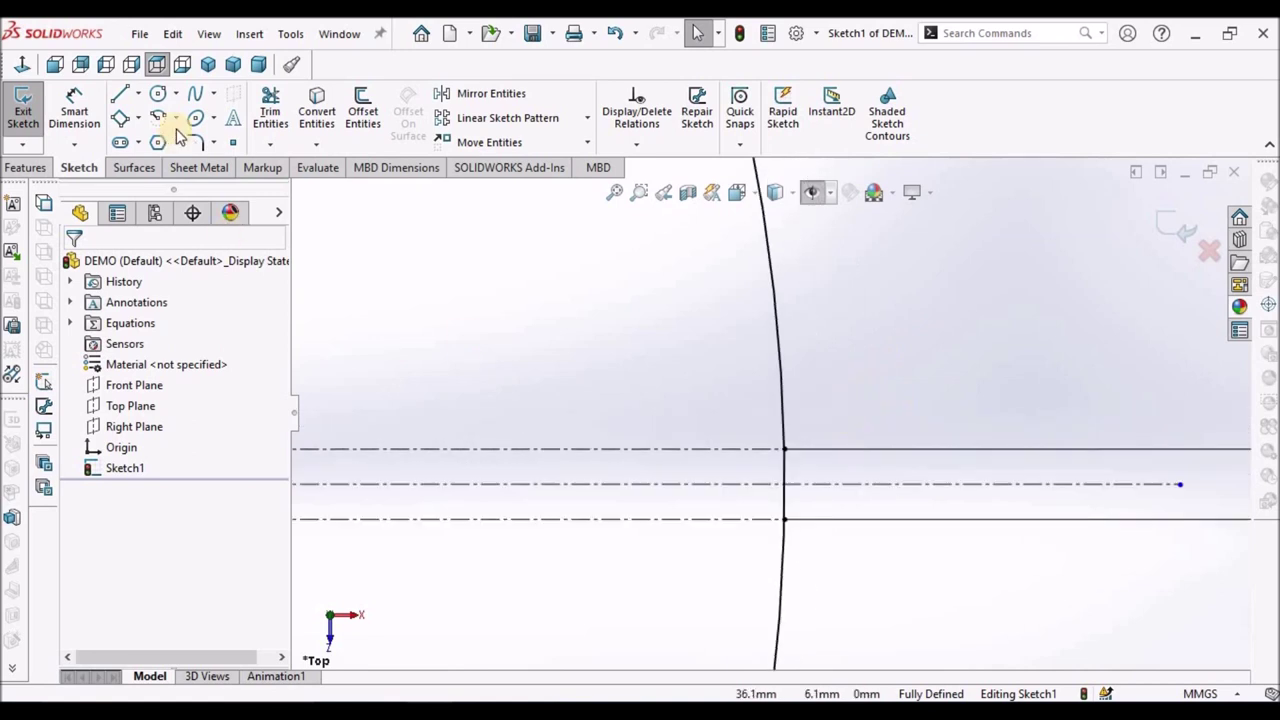
Trim away the circle's arc between the two lines and reposition the 2 dimension.
click(272, 110)
scroll(749, 489, down, 2)
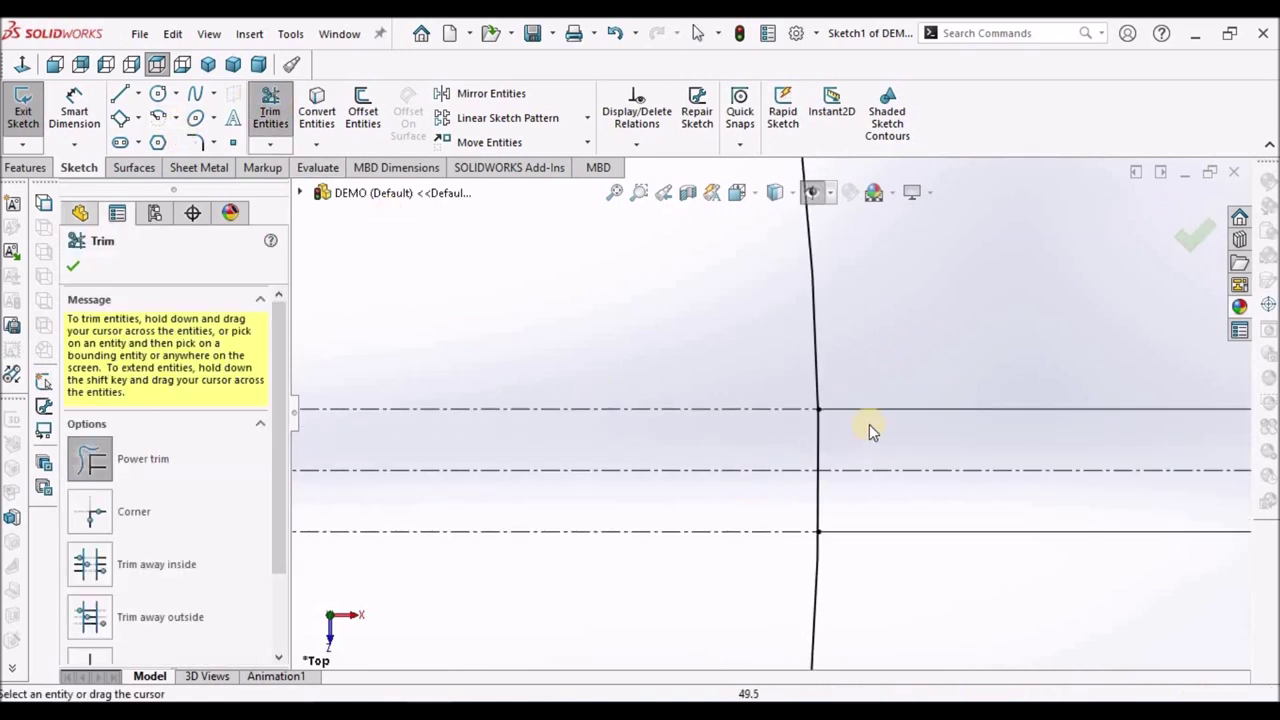
mouse_move(860, 432)
mouse_down()
mouse_move(787, 445)
mouse_move(840, 493)
mouse_move(763, 497)
mouse_up()
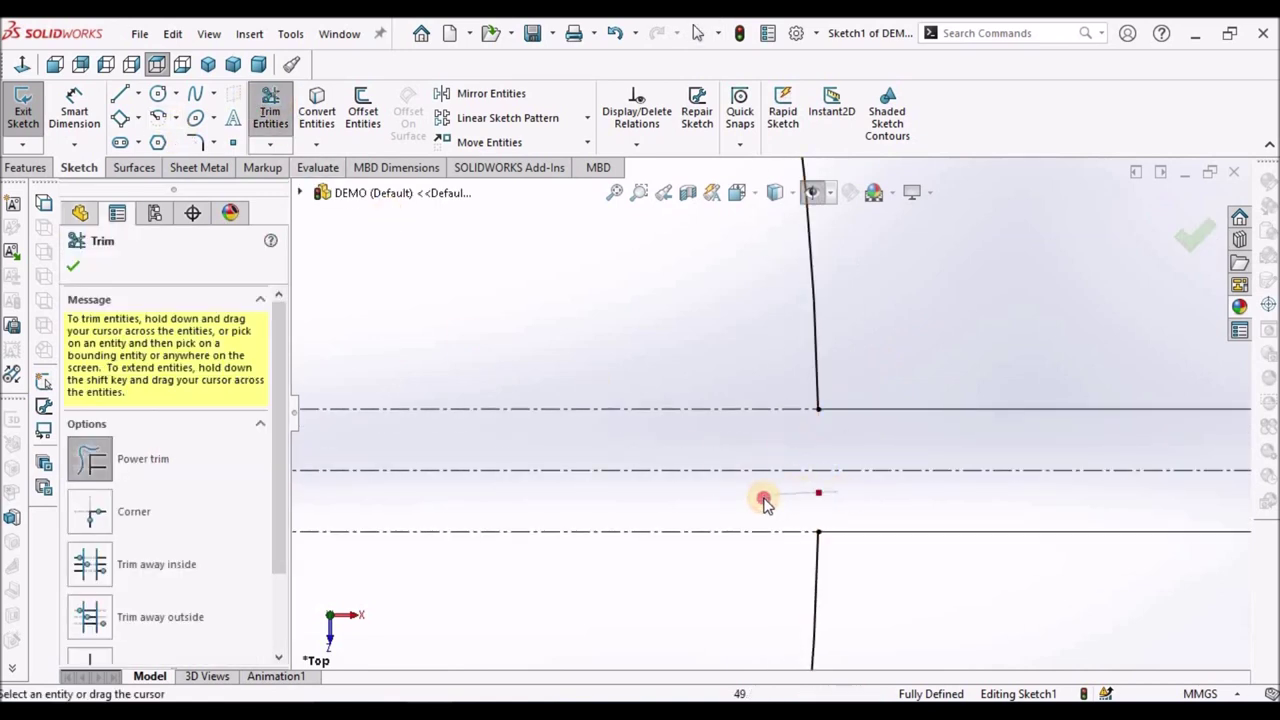
scroll(770, 415, up, 4)
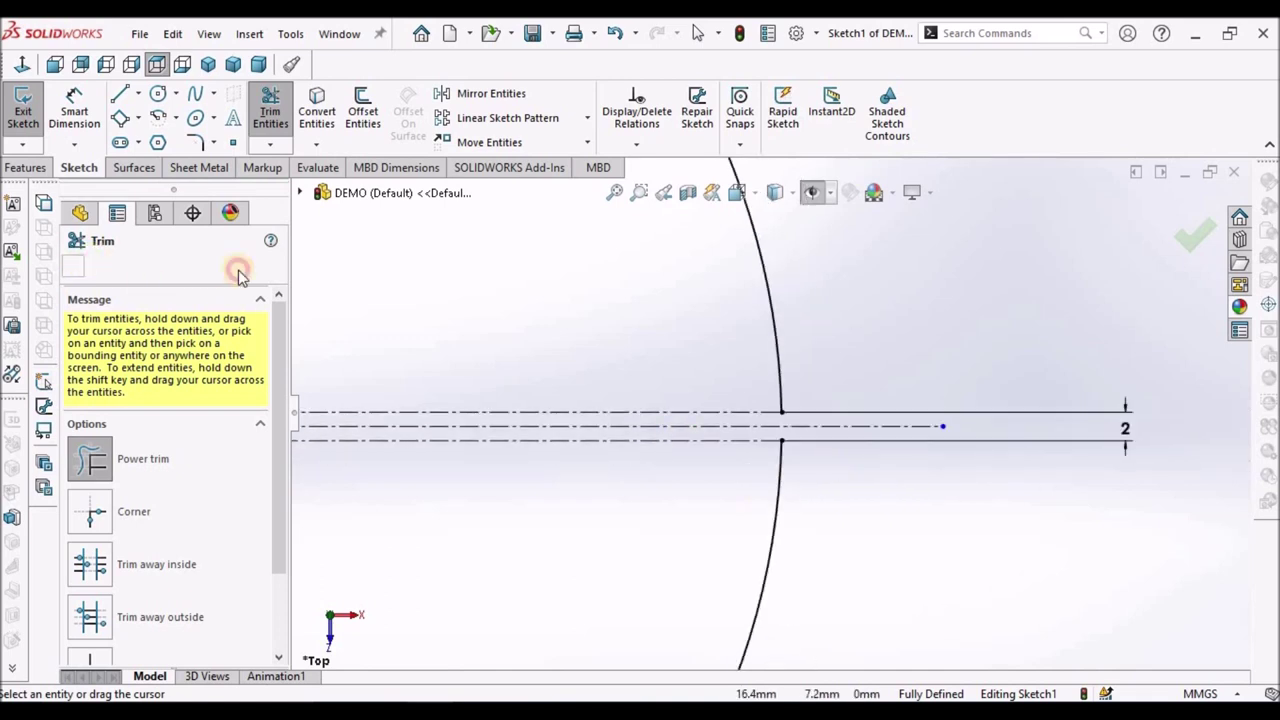
key(Escape)
scroll(772, 418, up, 5)
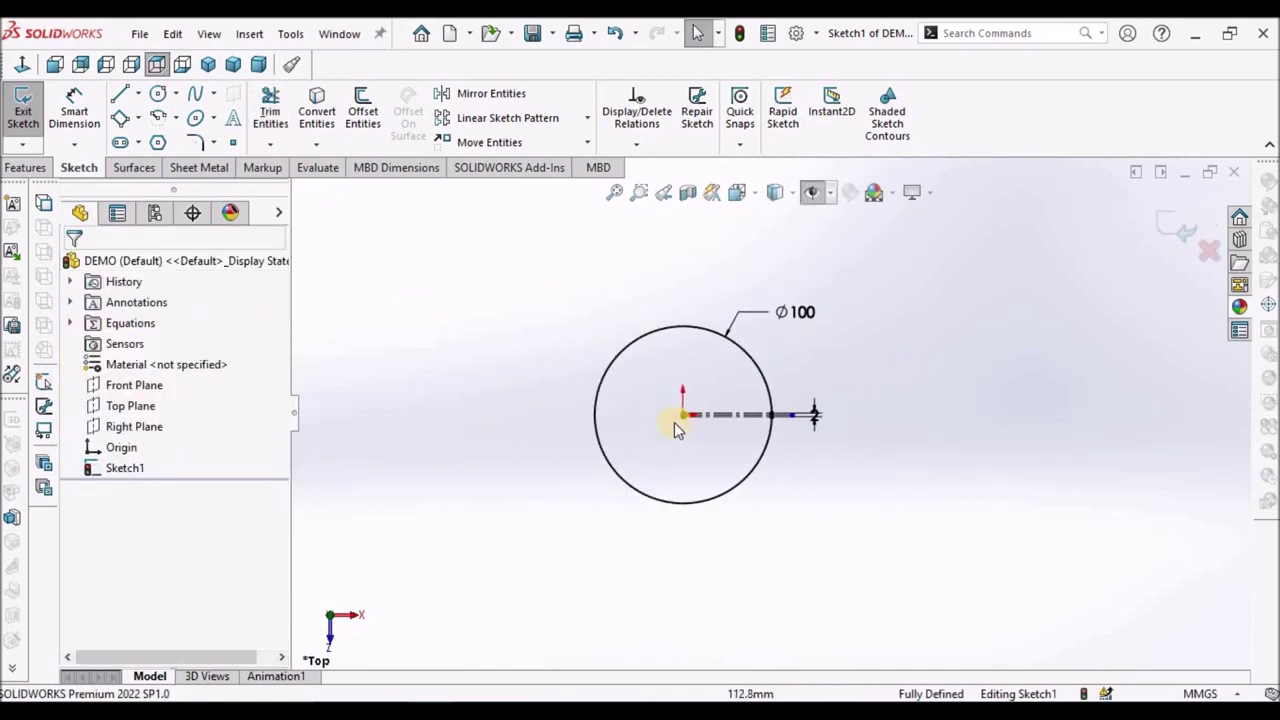
scroll(671, 422, down, 2)
scroll(869, 405, down, 1)
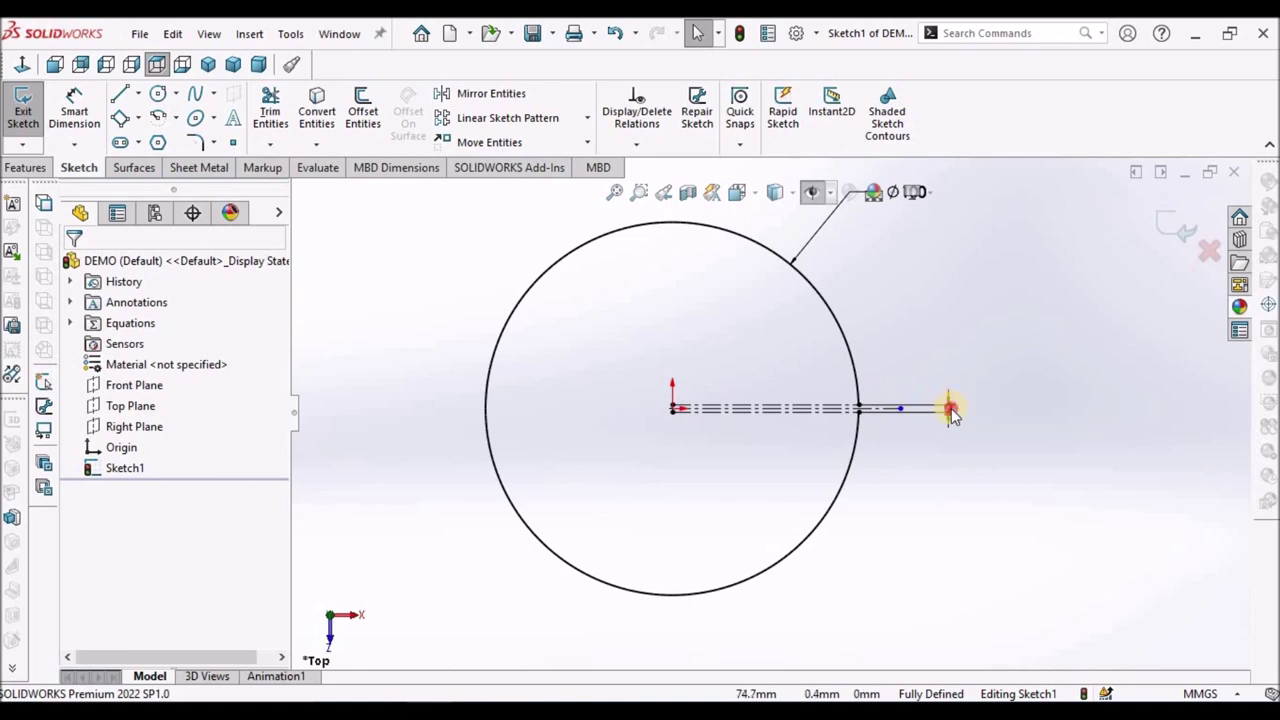
drag(950, 410, 902, 382)
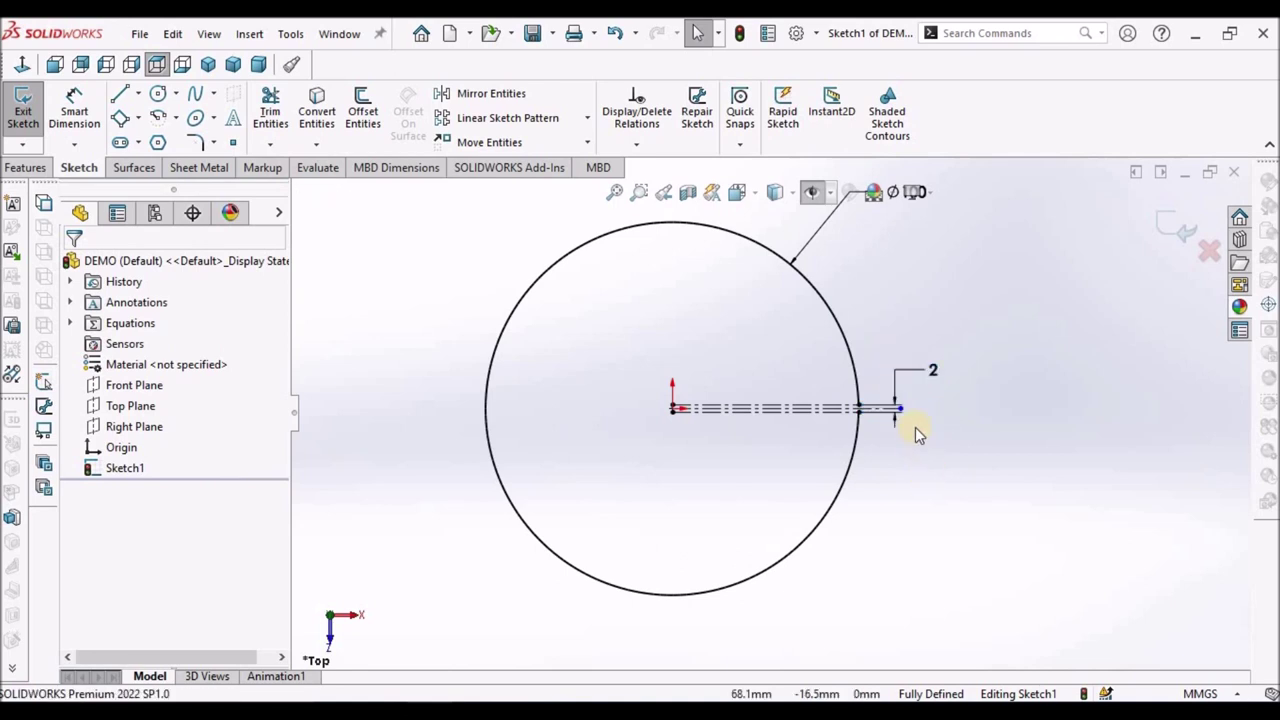
Move the Ø100 dimension clear, exit Sketch1, show it again and orbit to view it in 3D.
scroll(875, 390, up, 1)
drag(849, 249, 837, 272)
click(1176, 230)
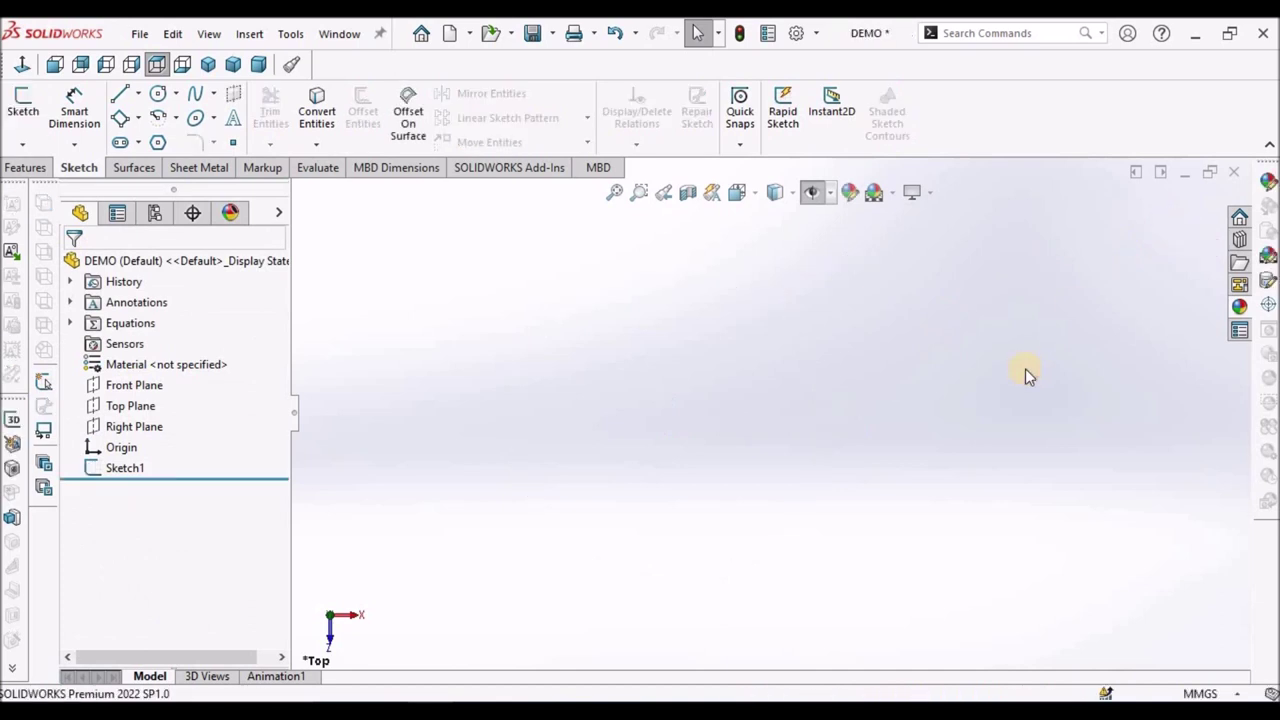
click(812, 192)
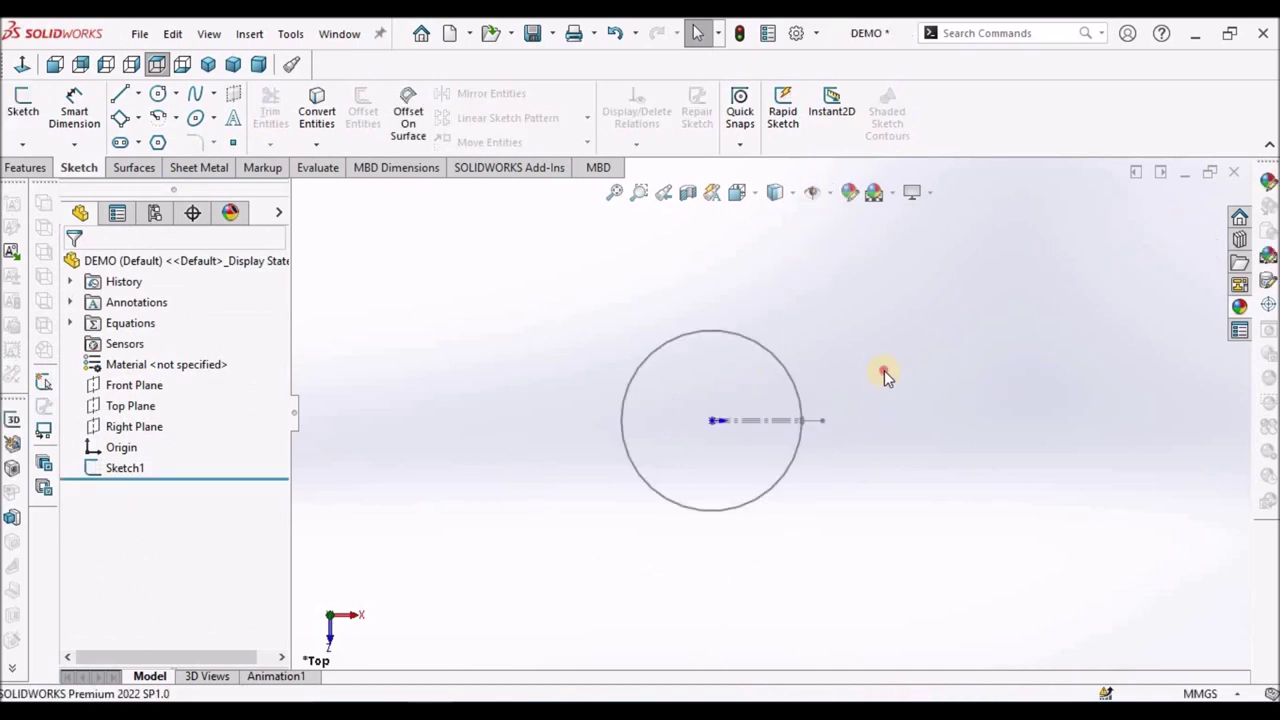
middle_drag(825, 296, 770, 389)
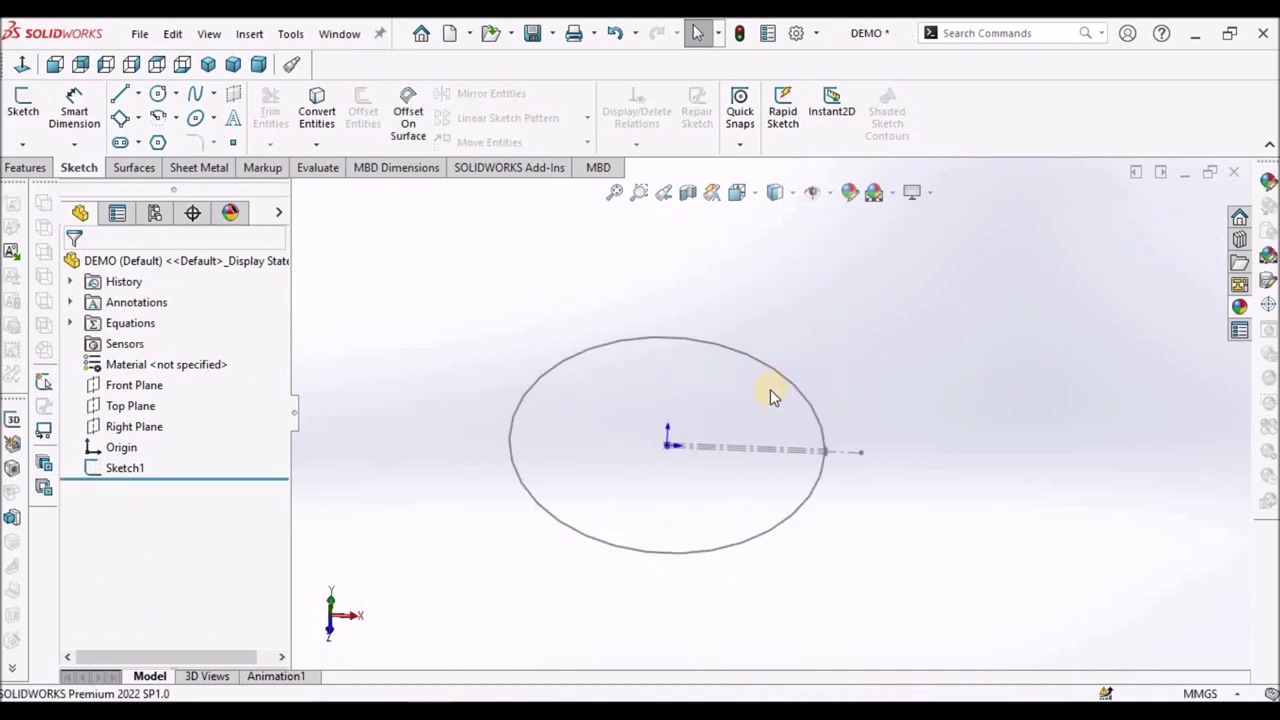
Add reference plane Plane1 at a 100 mm offset above the Top Plane.
click(131, 408)
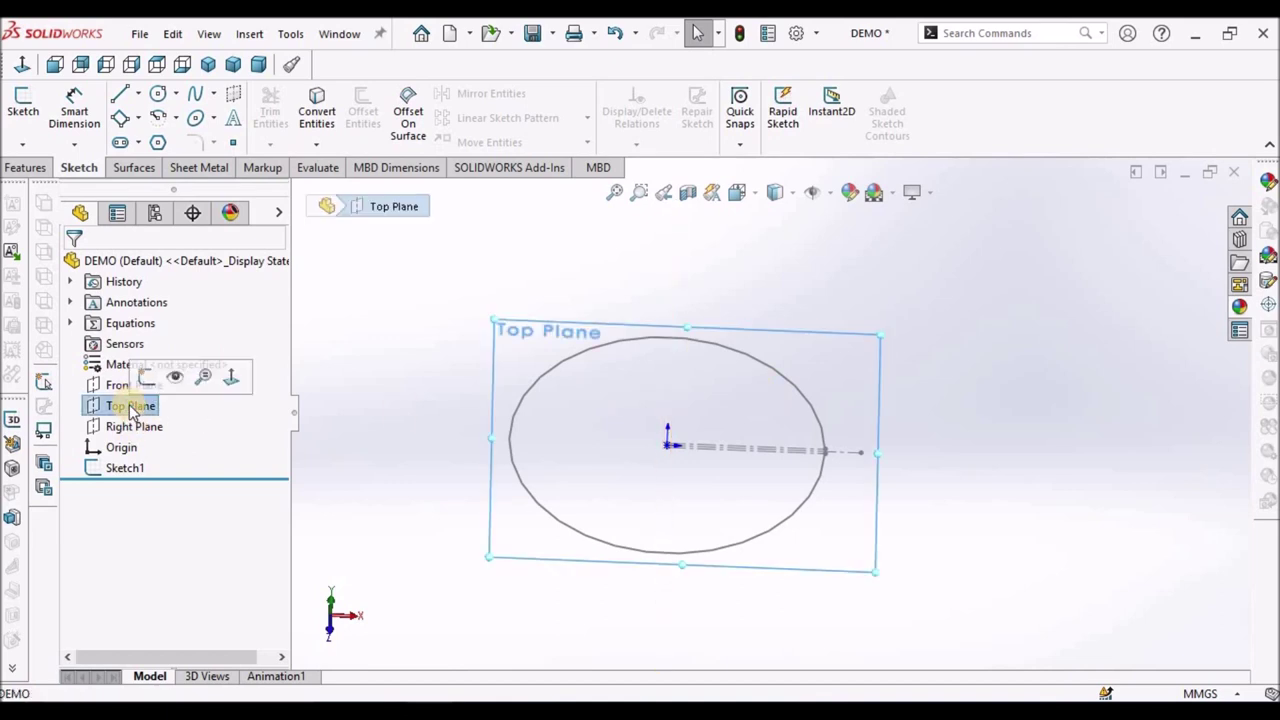
click(25, 167)
click(750, 146)
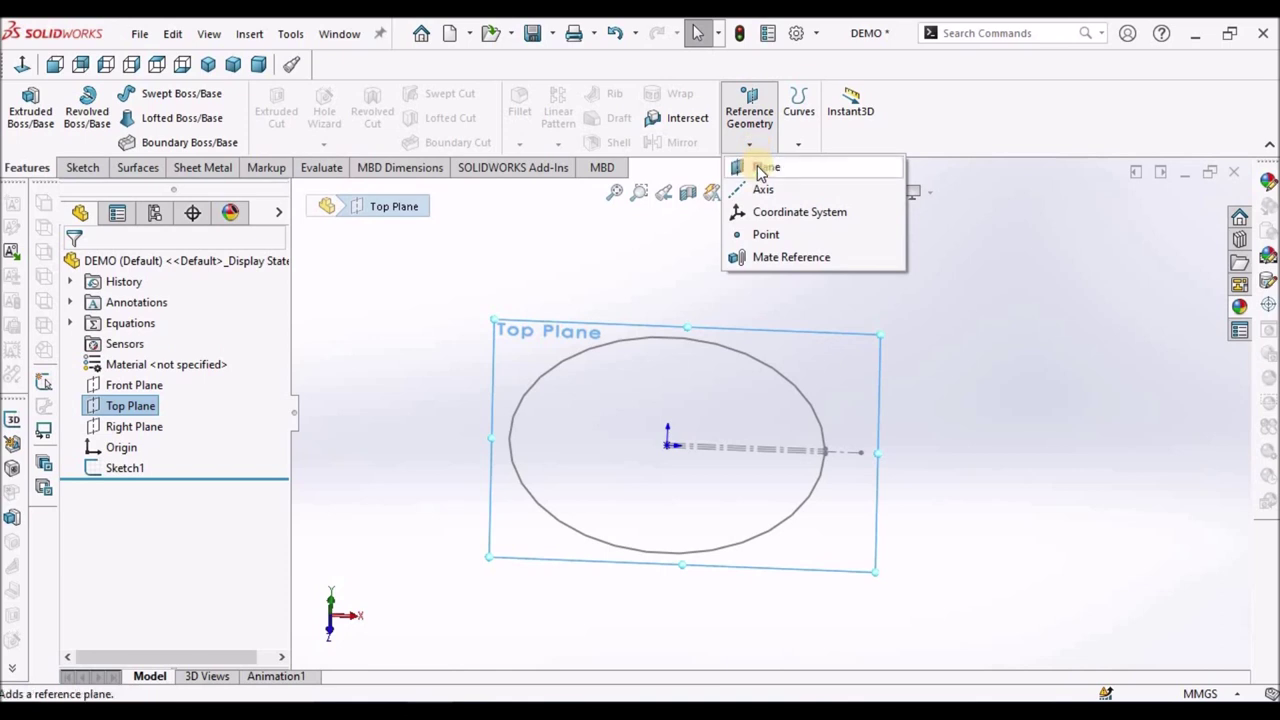
click(757, 166)
scroll(770, 362, up, 2)
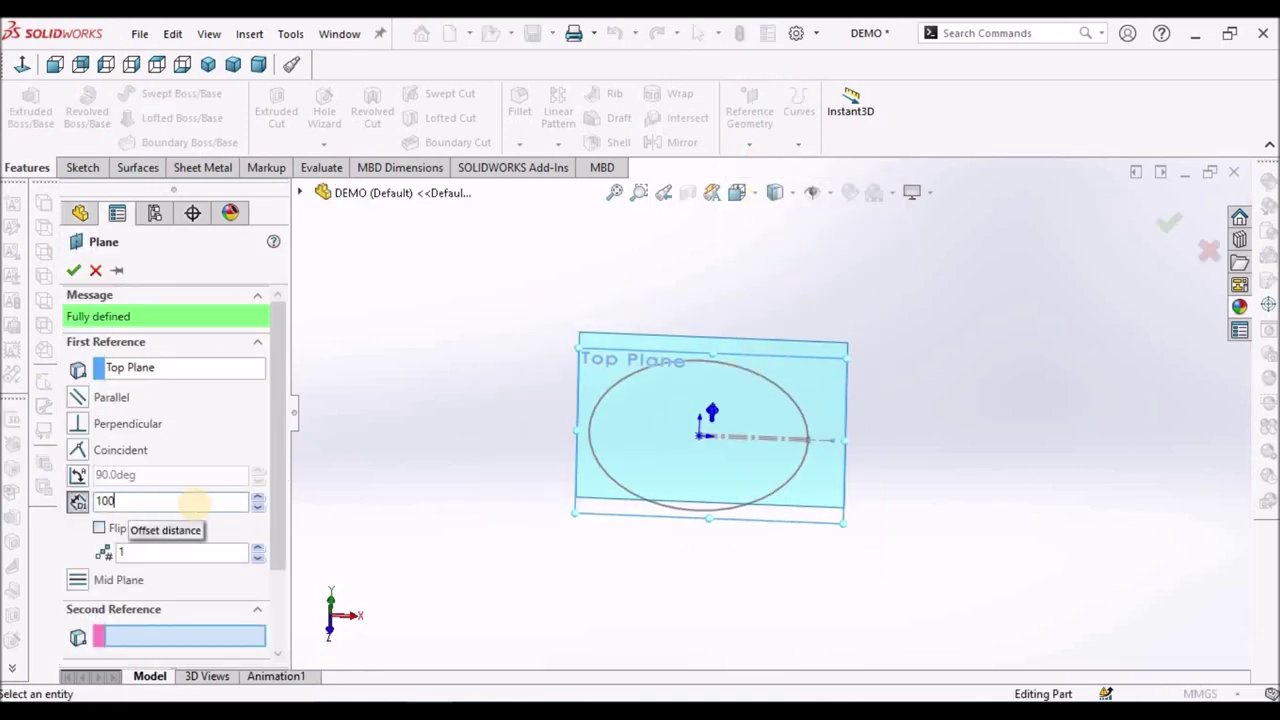
key(Return)
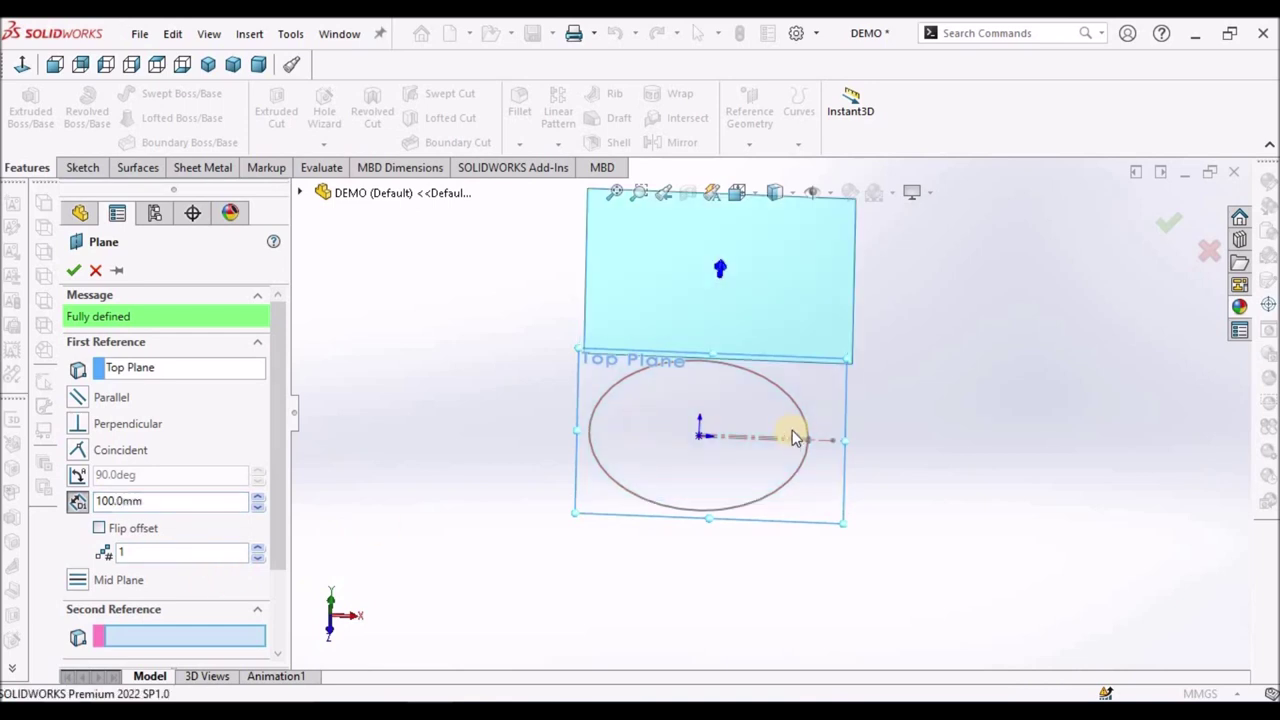
middle_drag(793, 437, 843, 400)
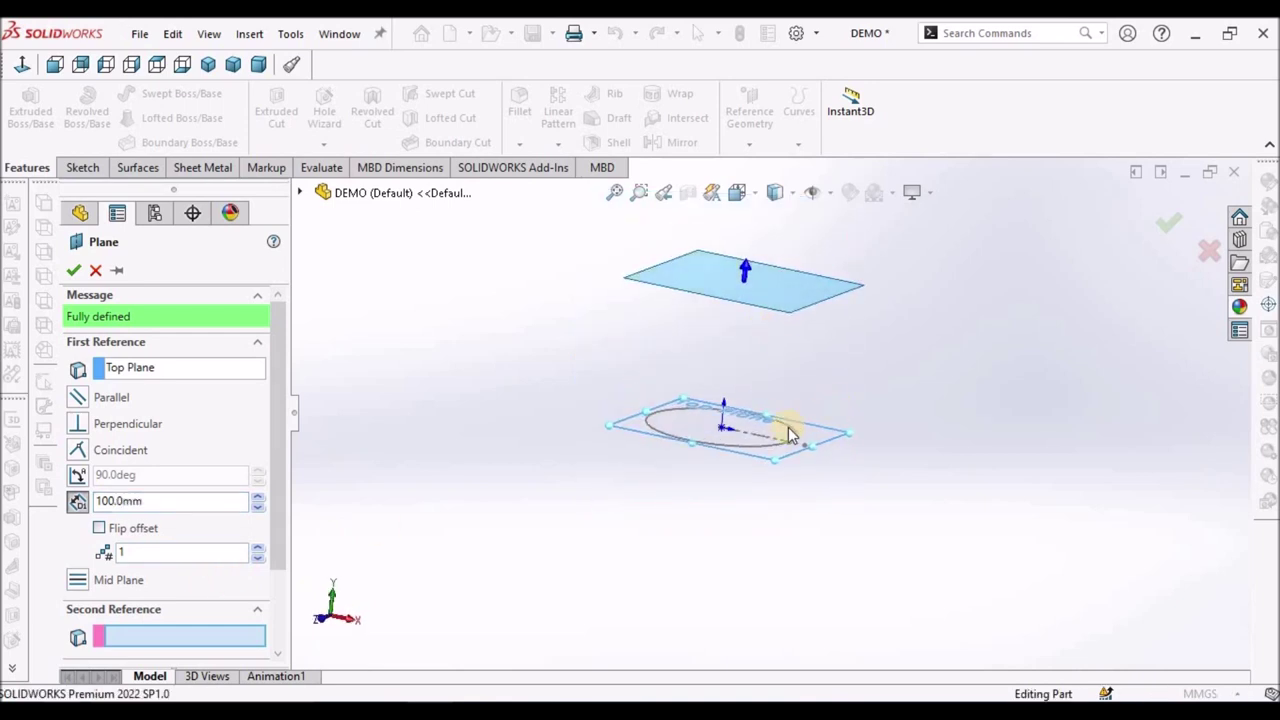
click(72, 271)
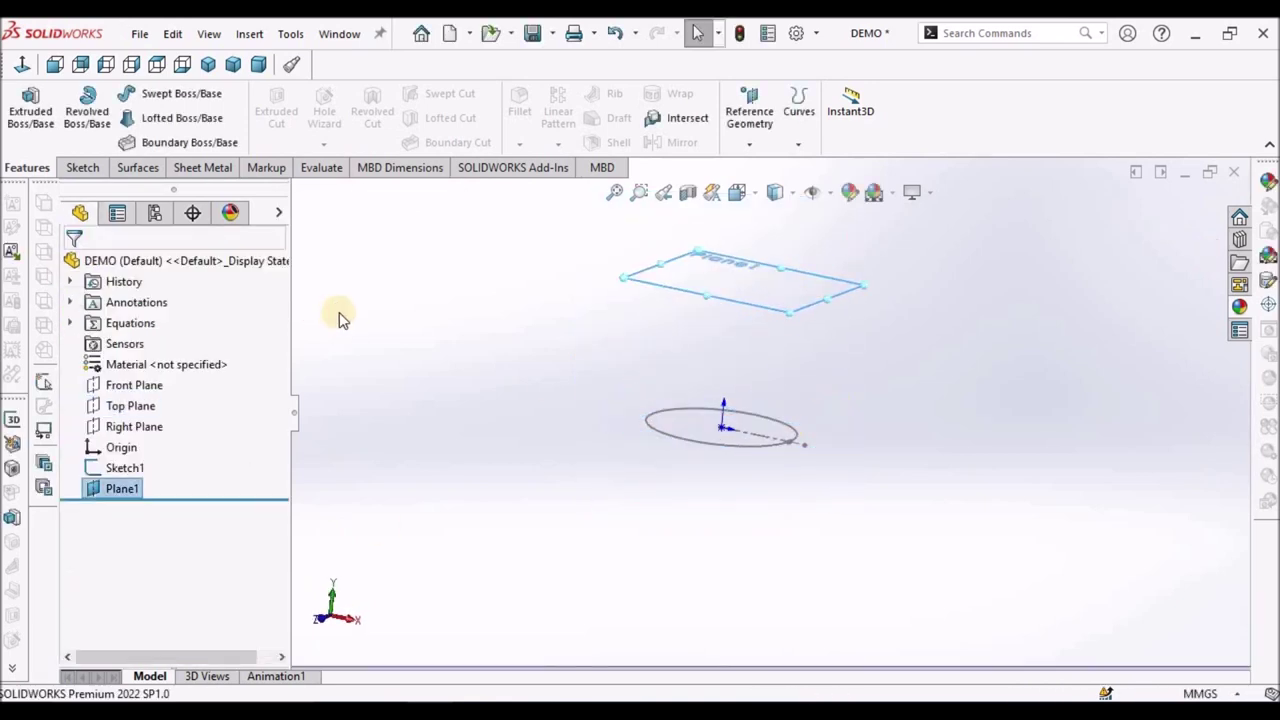
click(708, 292)
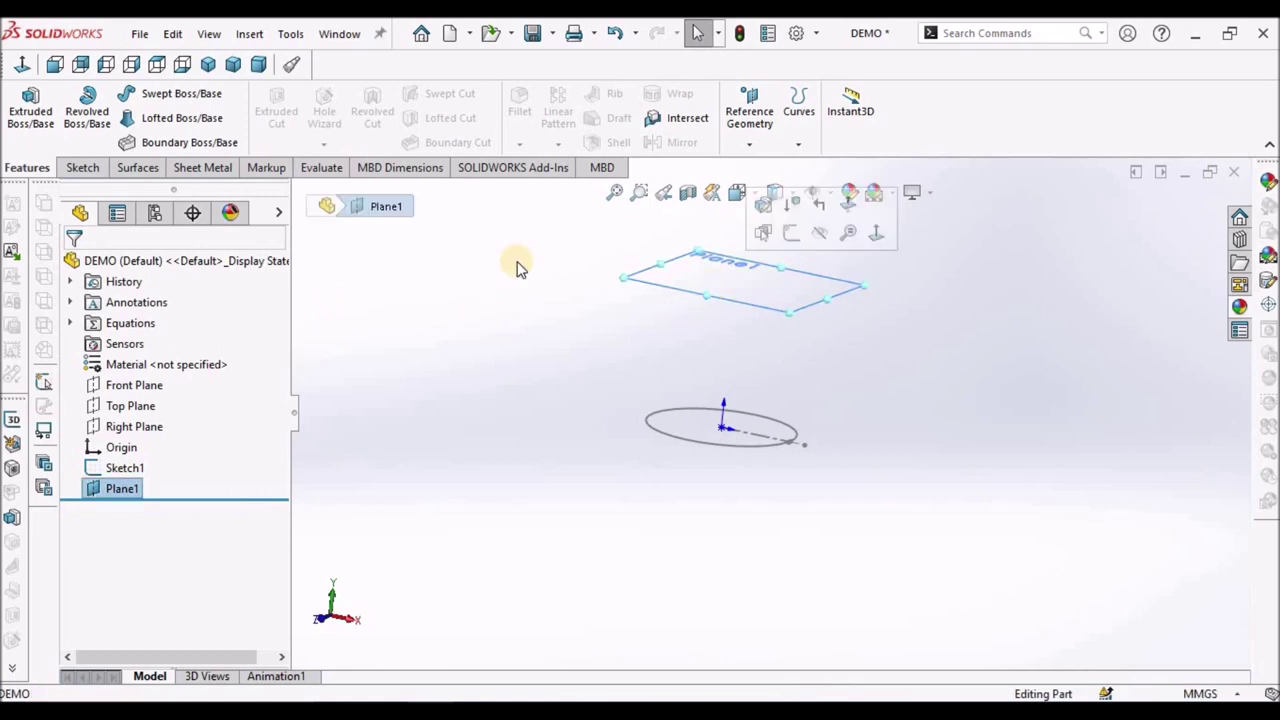
Start a sketch on Plane1 and draw a circle centred on the origin.
click(72, 170)
click(22, 108)
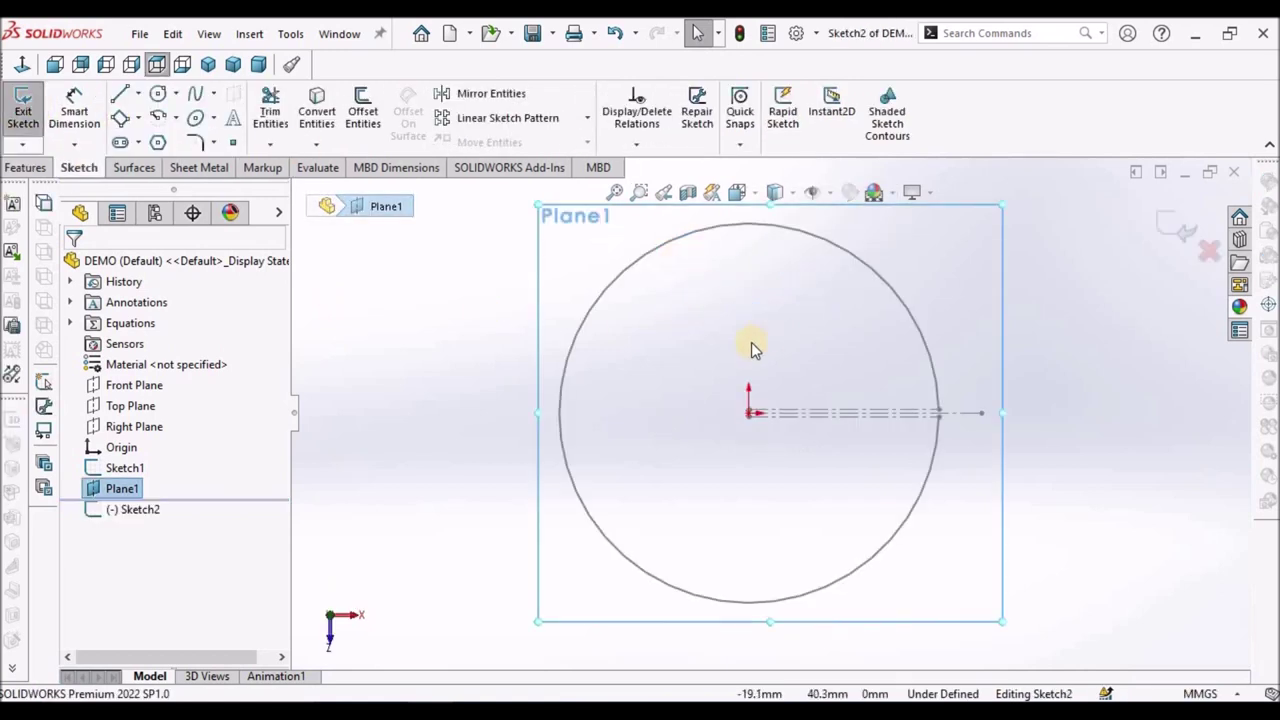
click(157, 95)
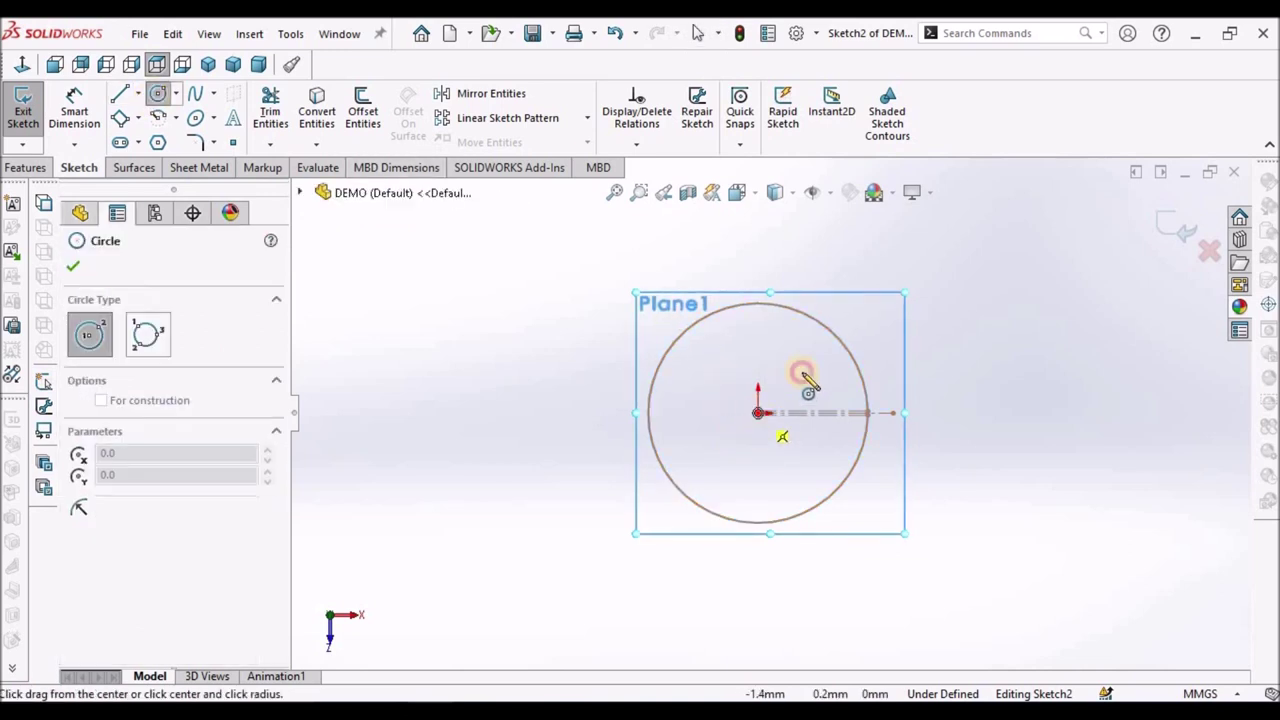
click(758, 412)
click(808, 366)
right_click(528, 343)
click(548, 349)
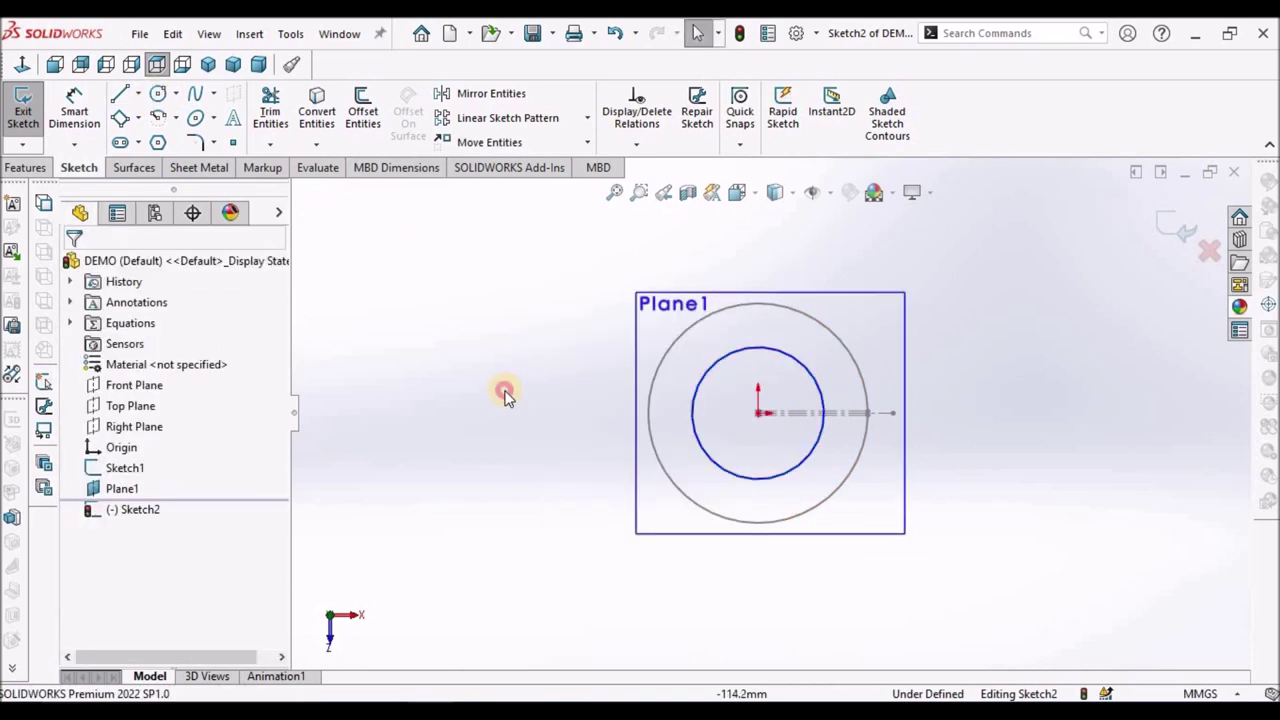
Dimension the Plane1 circle to a 50 mm diameter.
scroll(806, 336, down, 5)
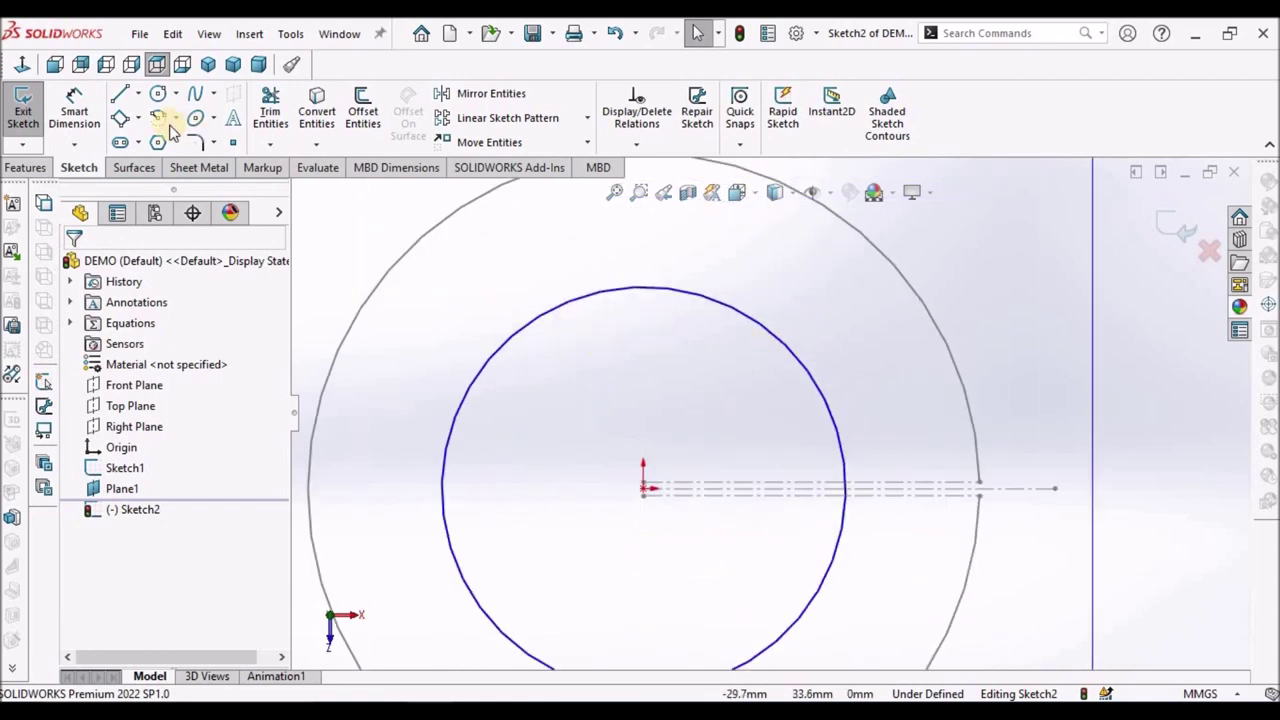
click(72, 110)
click(664, 300)
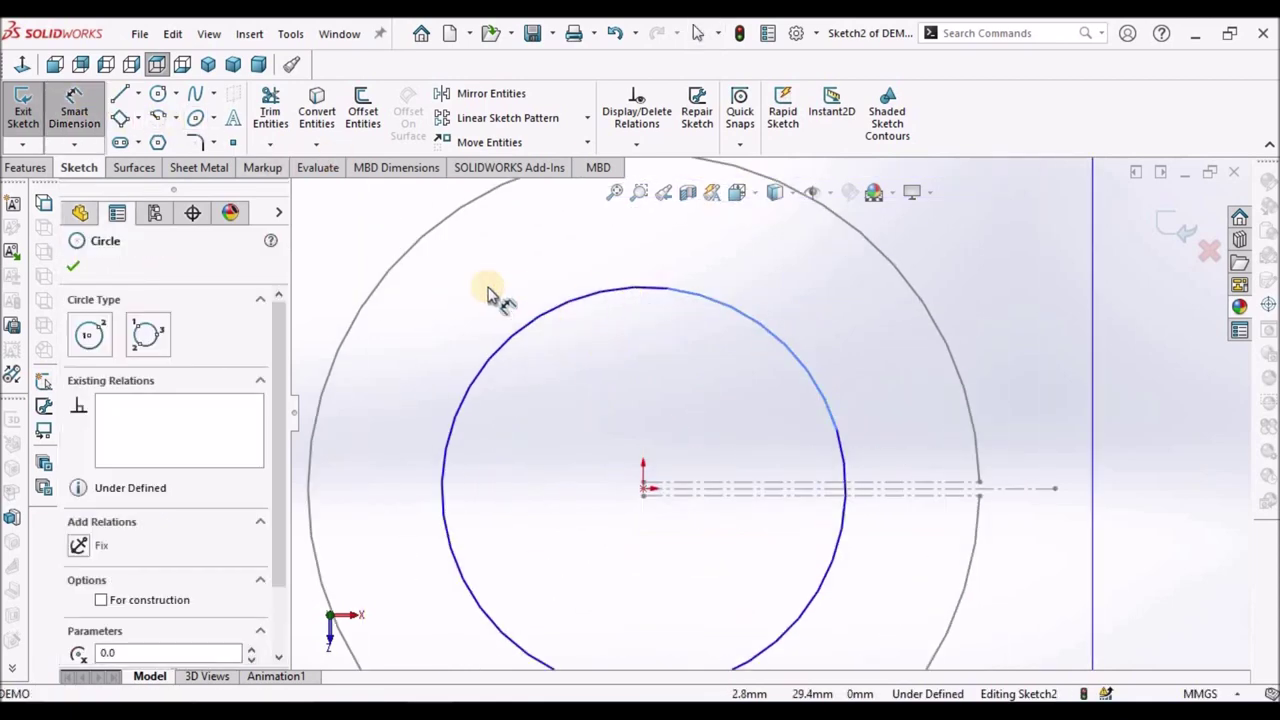
key(f)
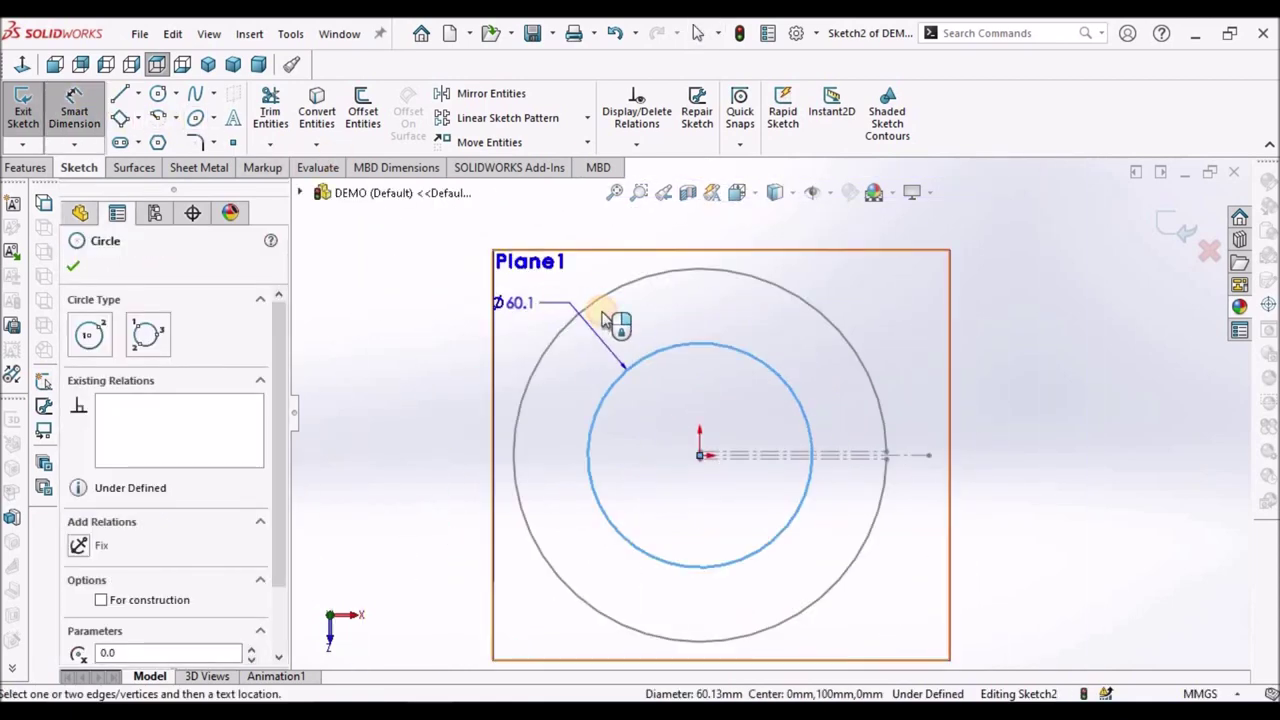
click(474, 290)
text(50)
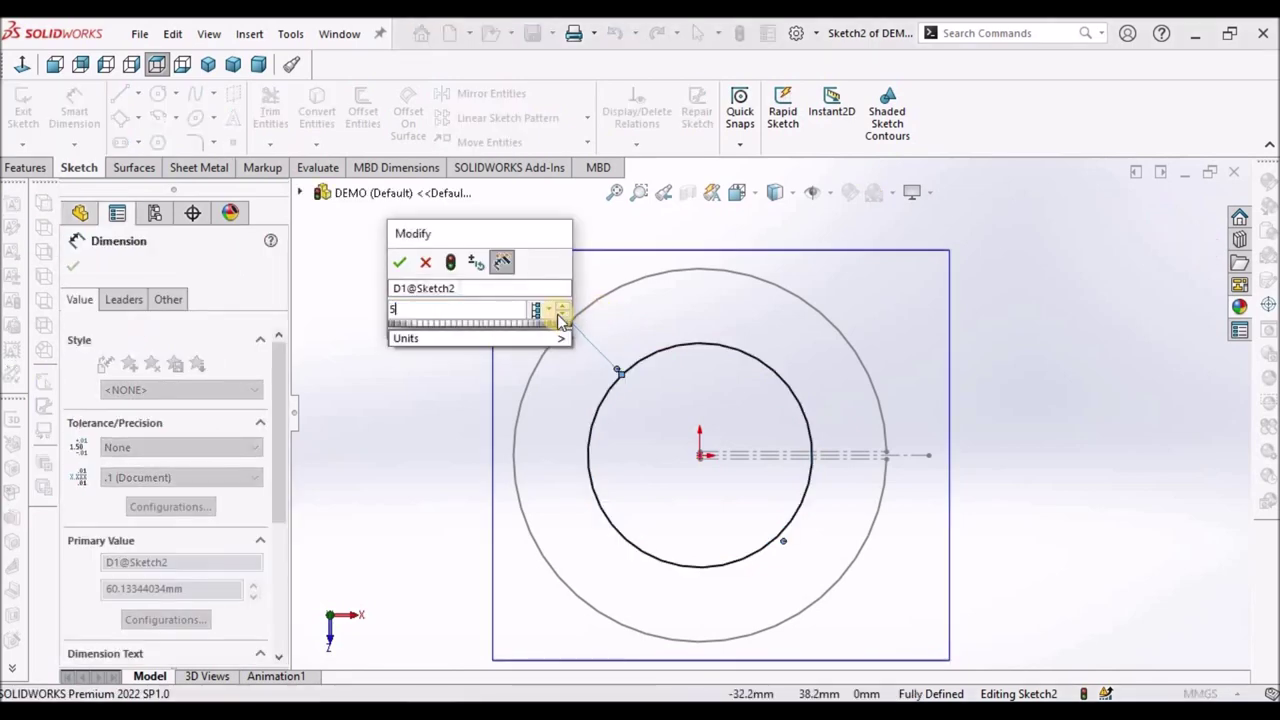
key(Return)
right_click(429, 376)
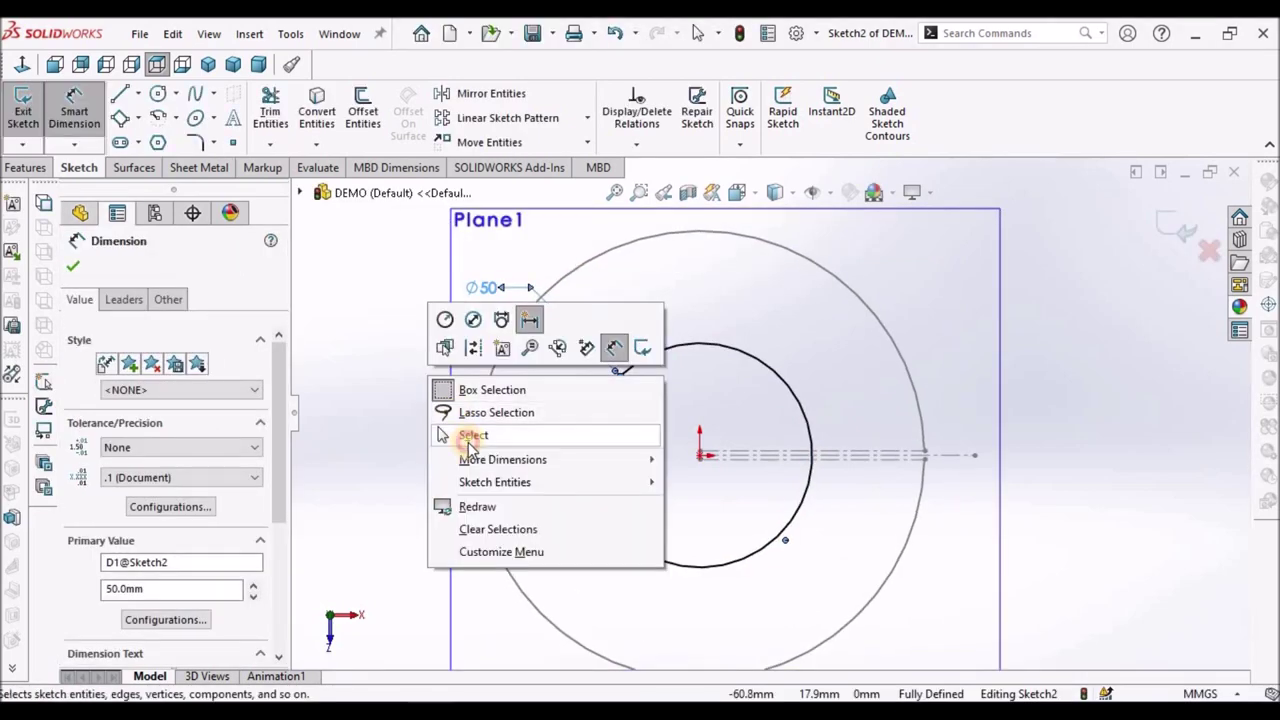
click(472, 436)
key(f)
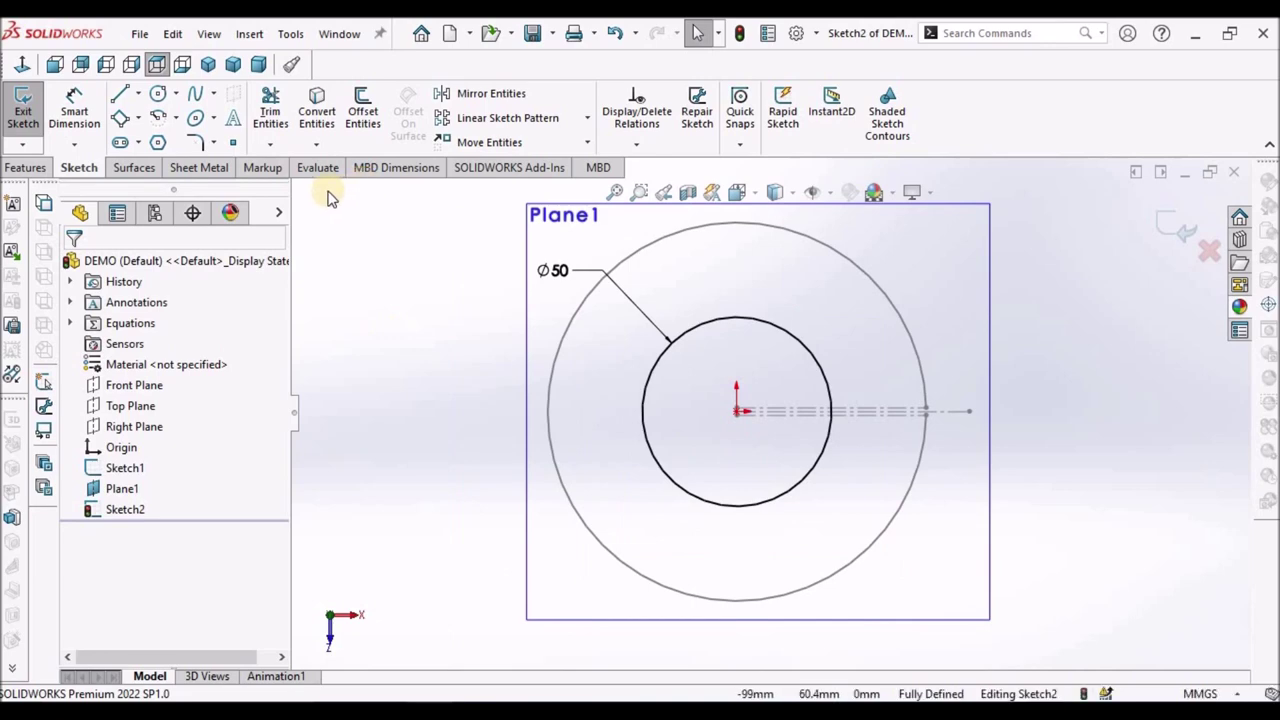
Convert Sketch1's upper and lower gap lines into the new sketch.
scroll(735, 380, down, 5)
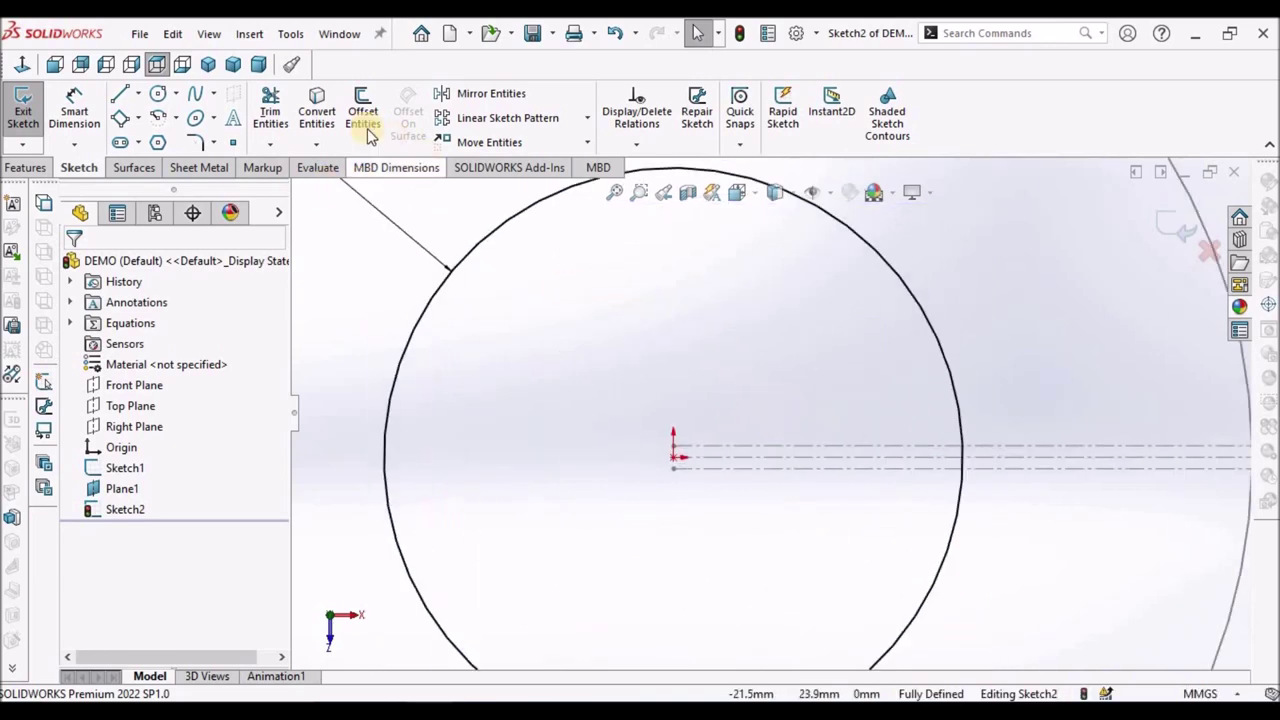
click(317, 115)
scroll(785, 430, down, 3)
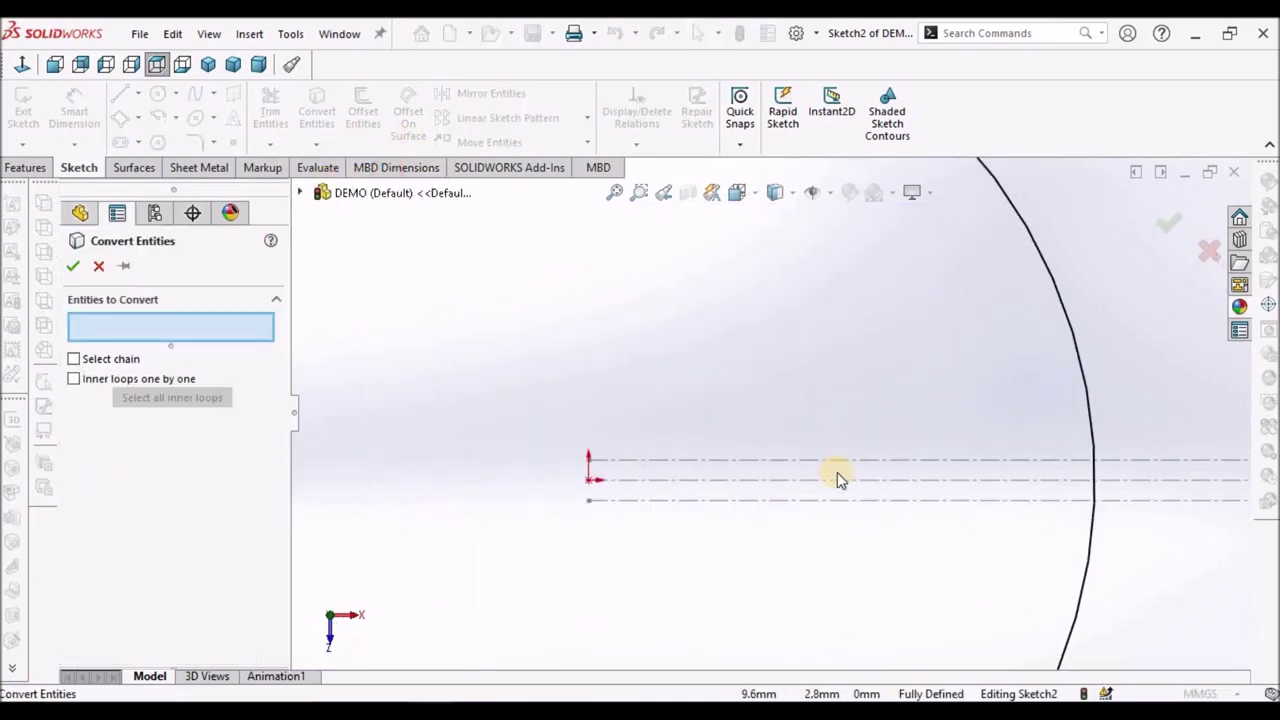
click(867, 503)
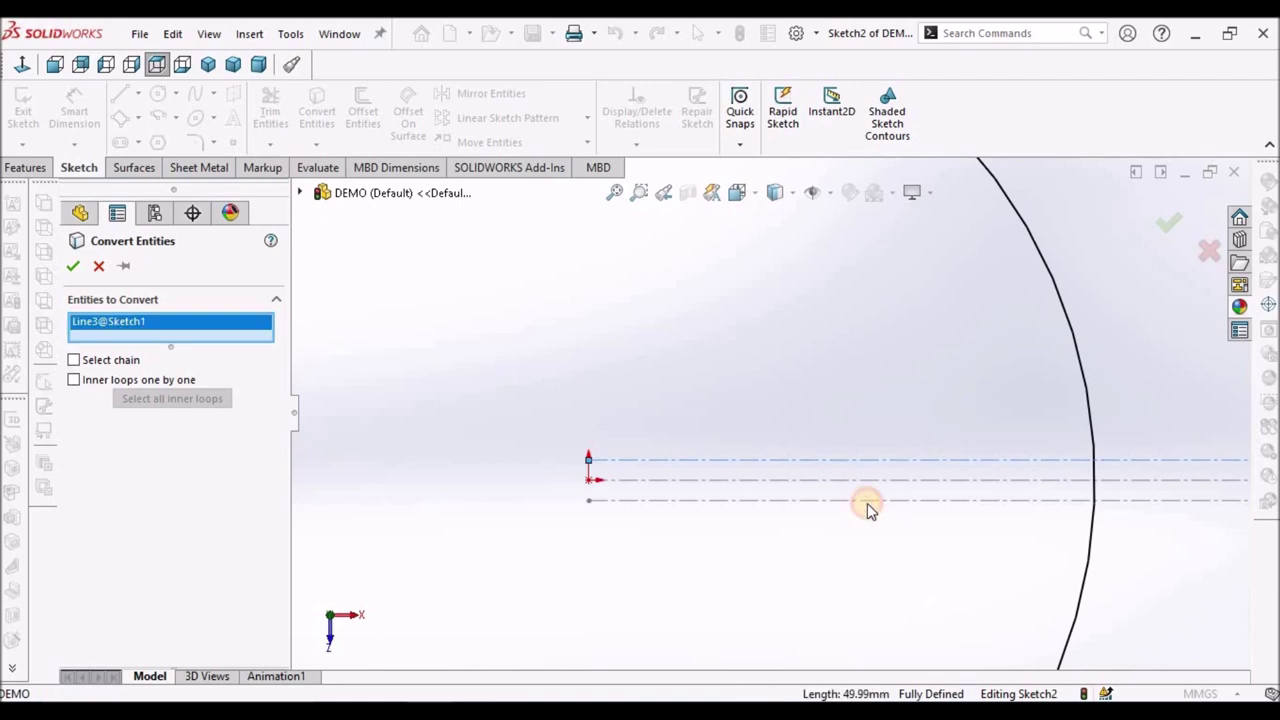
click(870, 505)
scroll(766, 540, up, 4)
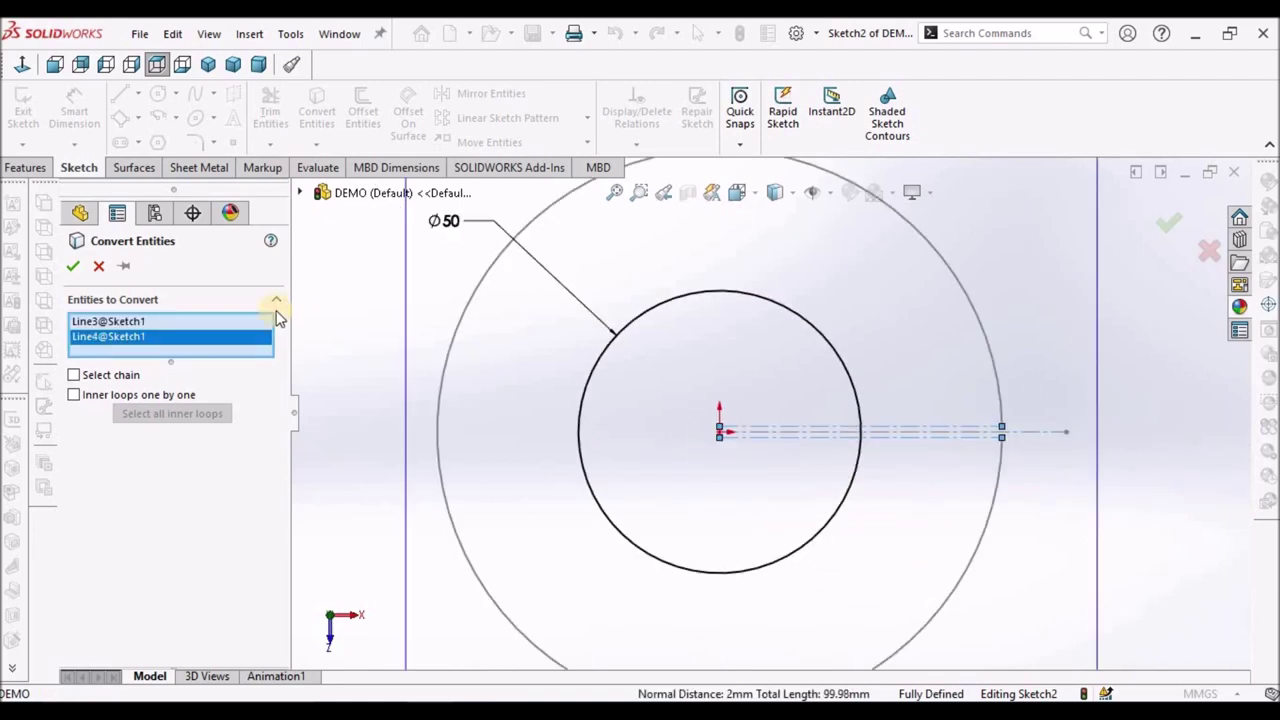
click(78, 266)
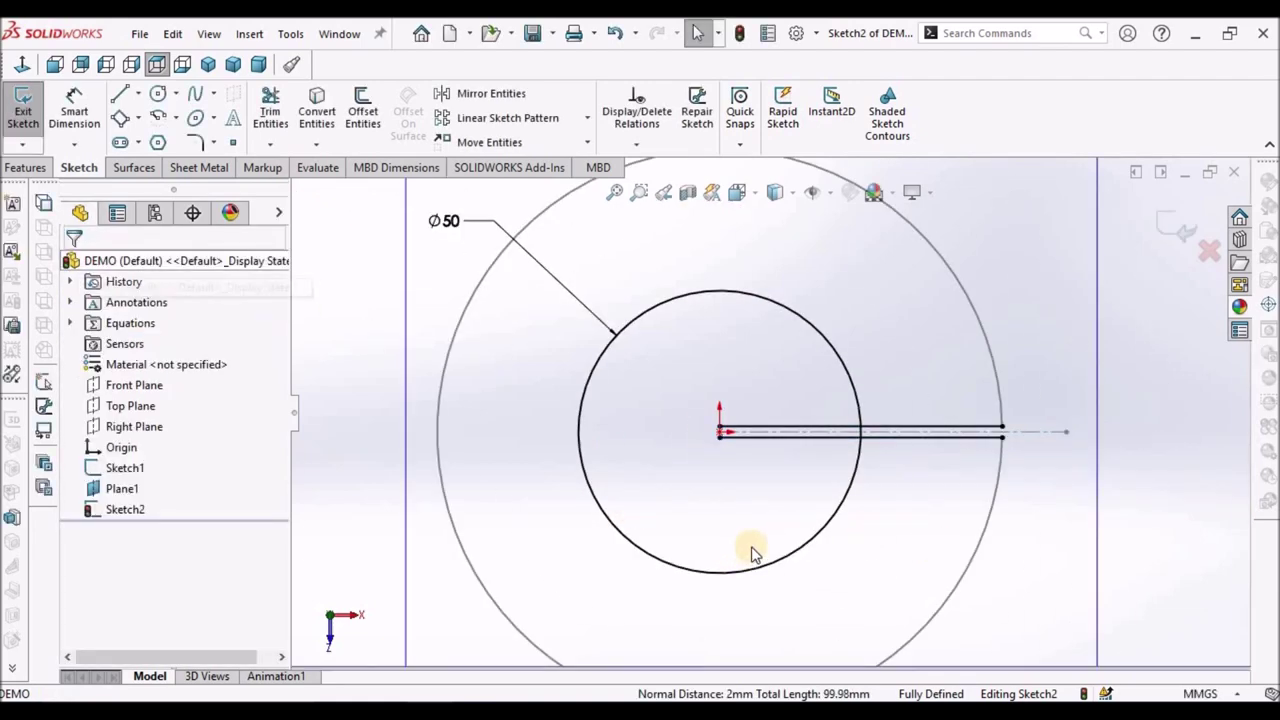
Set both converted gap lines as construction geometry.
click(800, 430)
ctrl+click(800, 437)
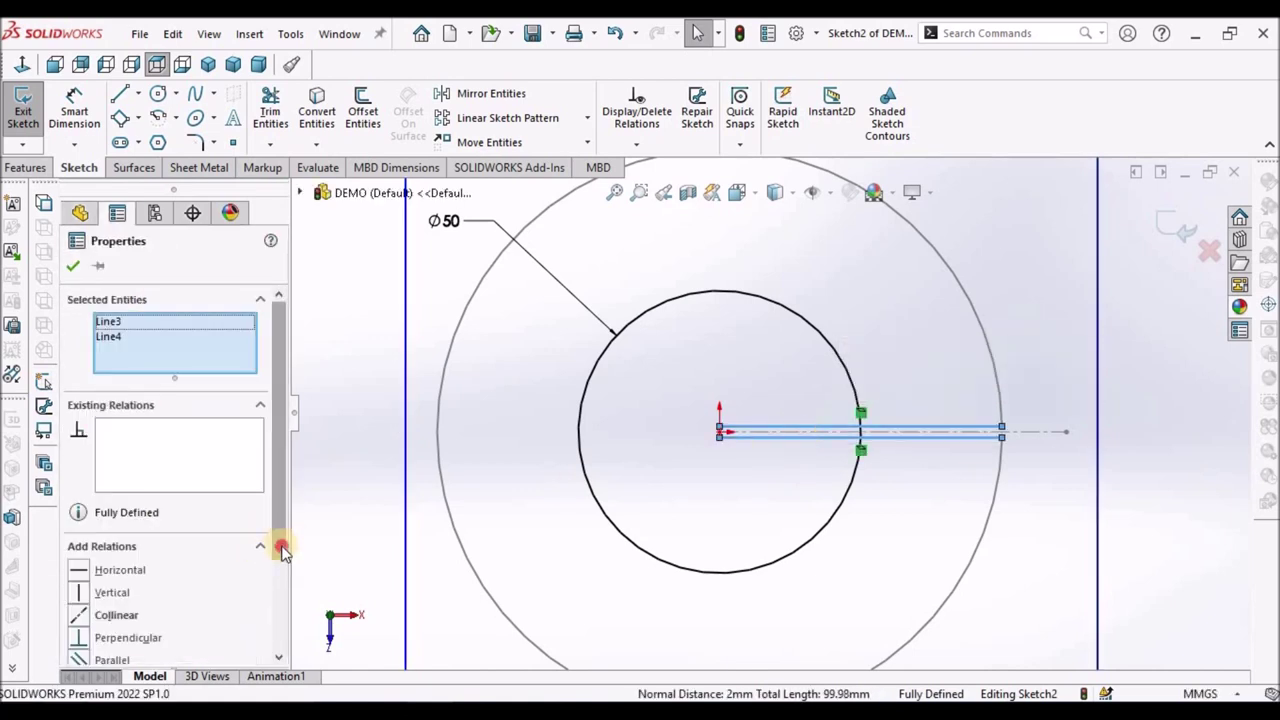
drag(277, 543, 277, 648)
click(134, 627)
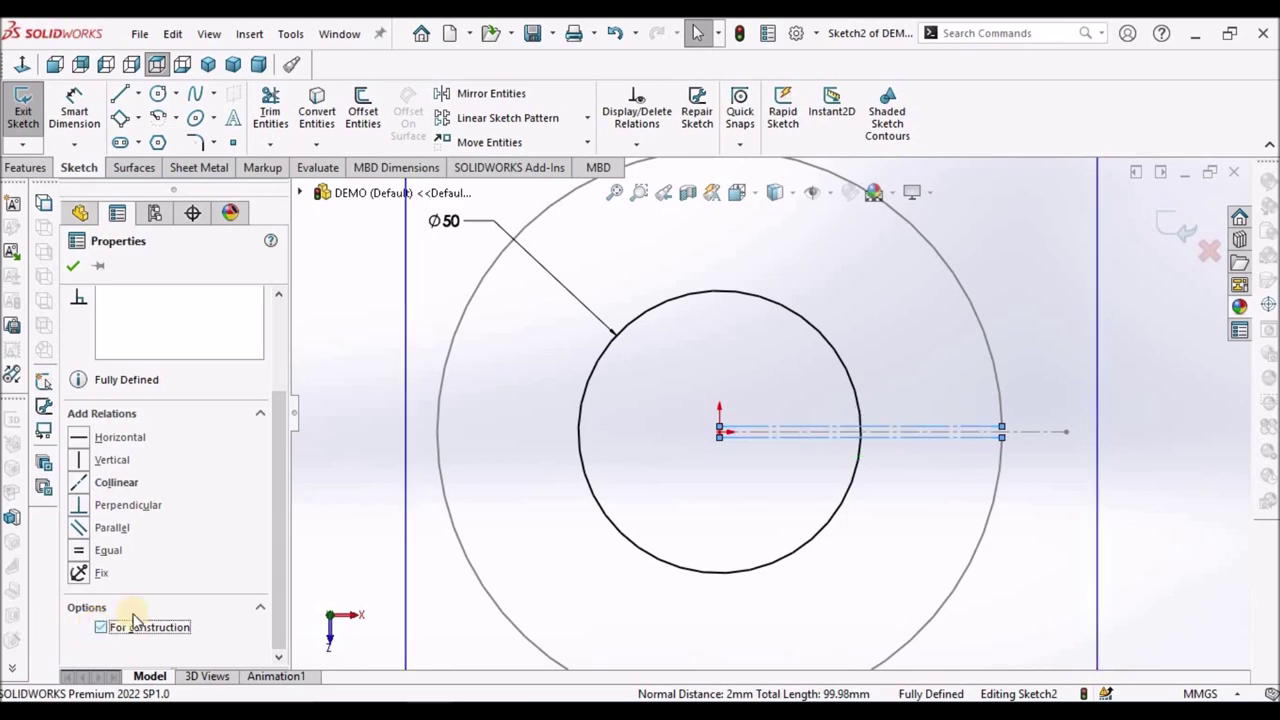
click(76, 262)
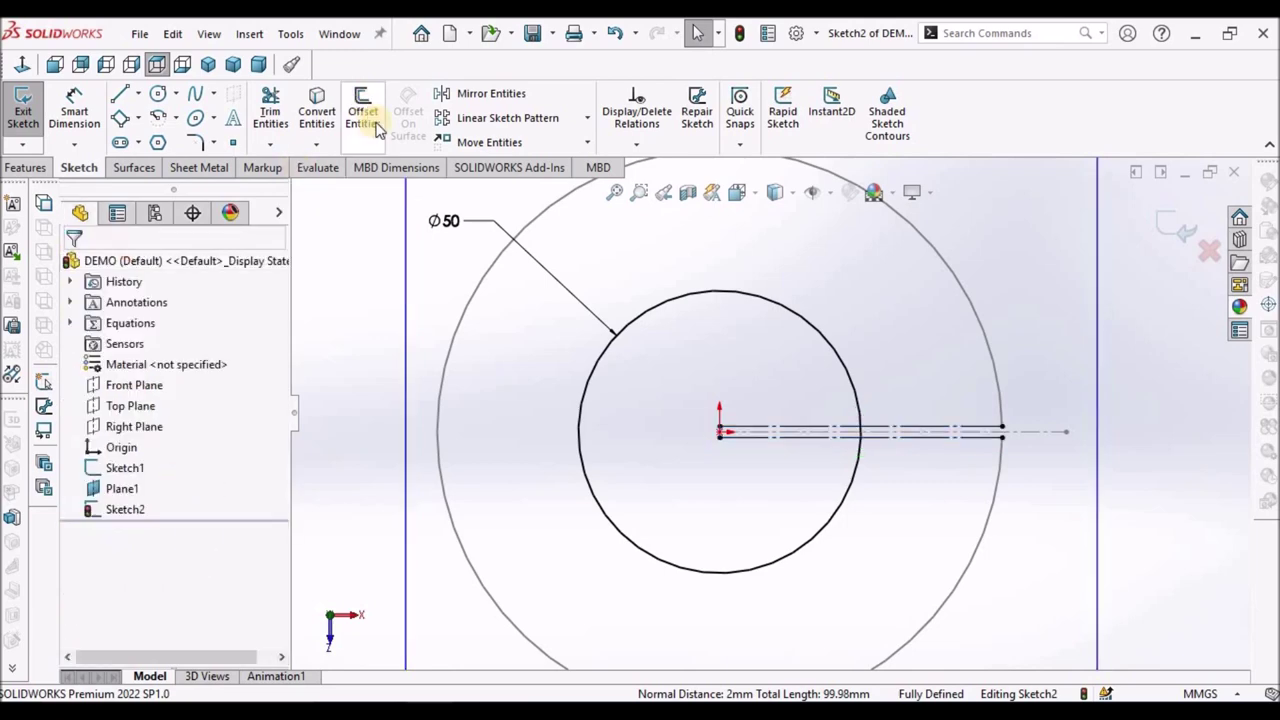
scroll(780, 406, down, 3)
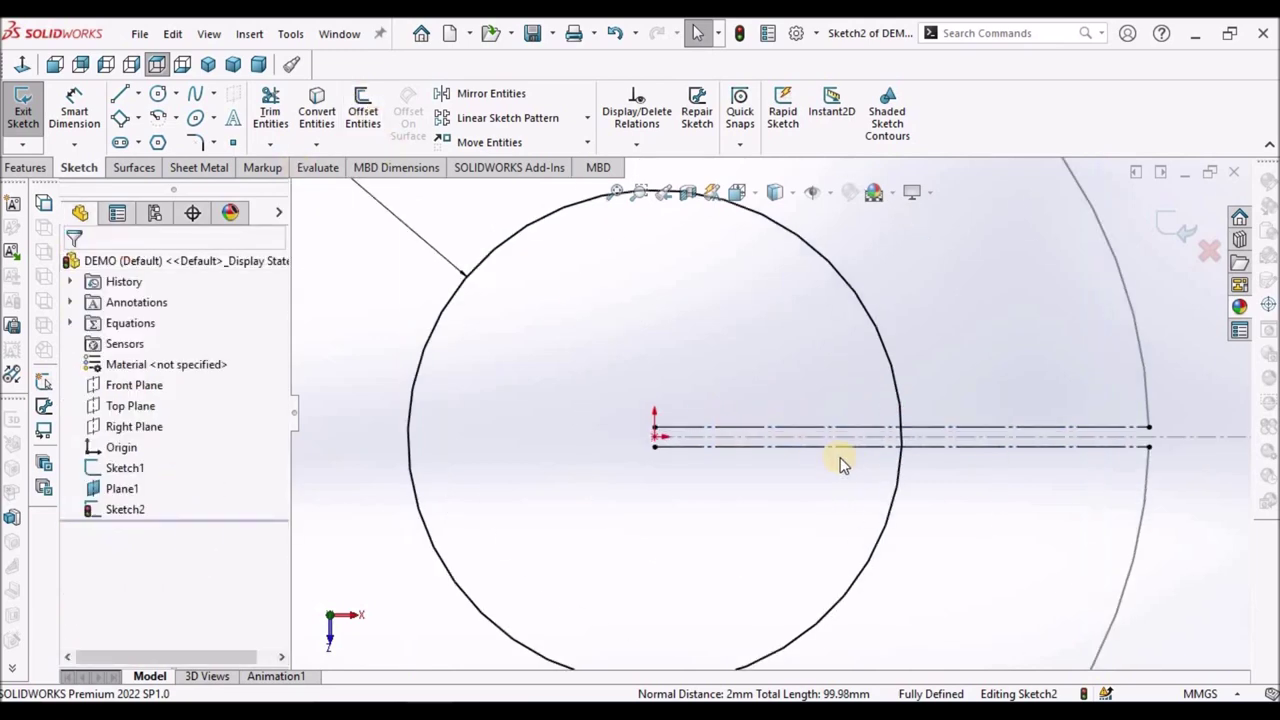
click(271, 110)
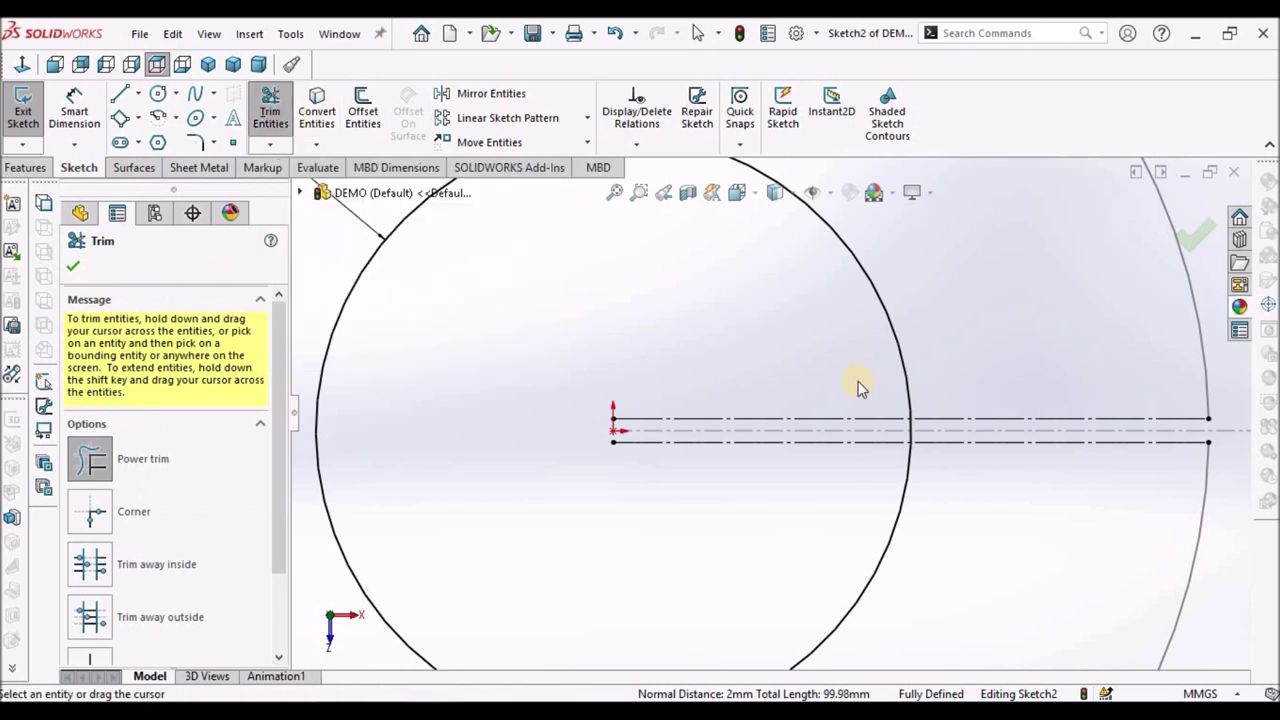
Trim the Ø50 circle's arc between the two gap lines.
scroll(858, 385, down, 4)
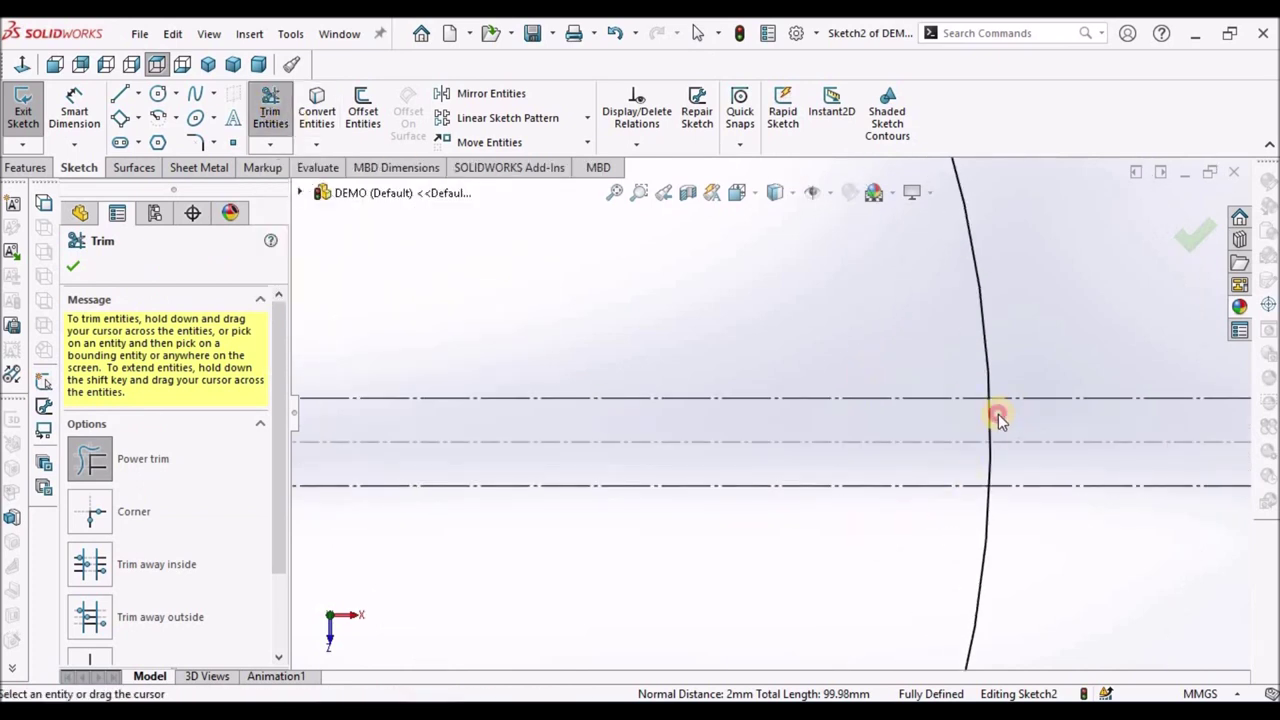
mouse_move(998, 418)
mouse_down()
mouse_move(951, 428)
mouse_move(980, 477)
mouse_up()
scroll(960, 485, up, 4)
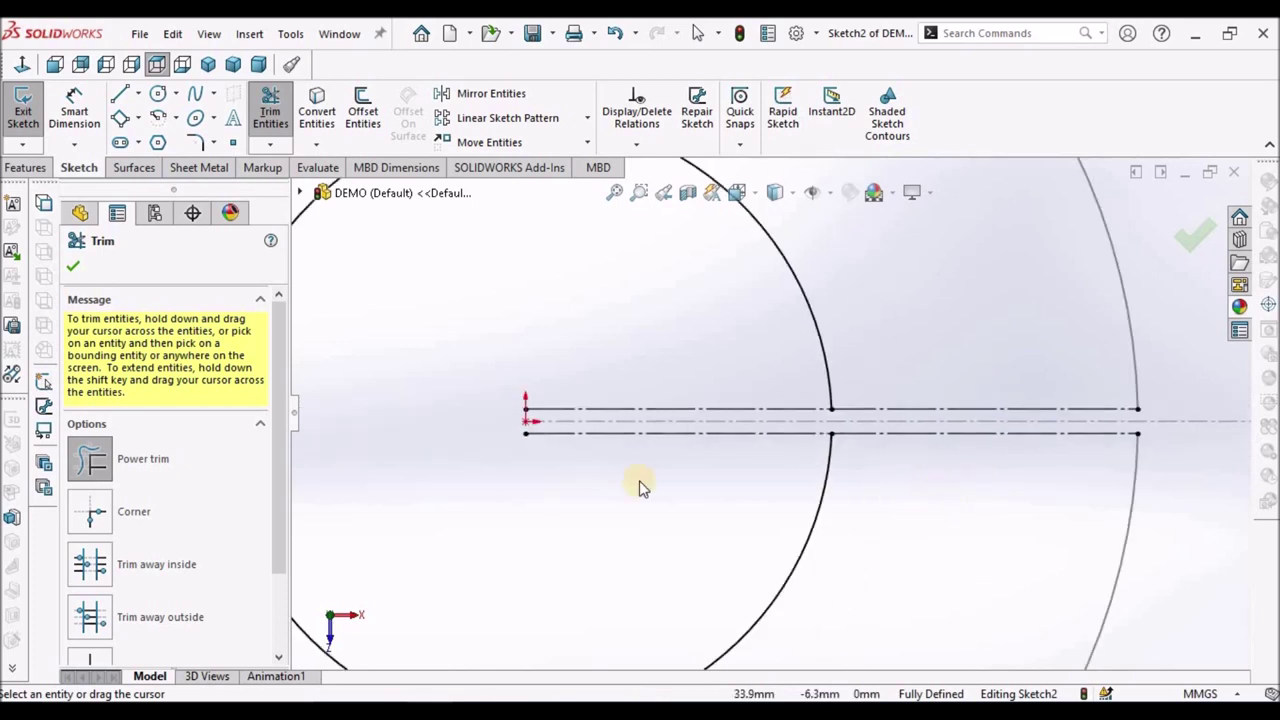
key(Escape)
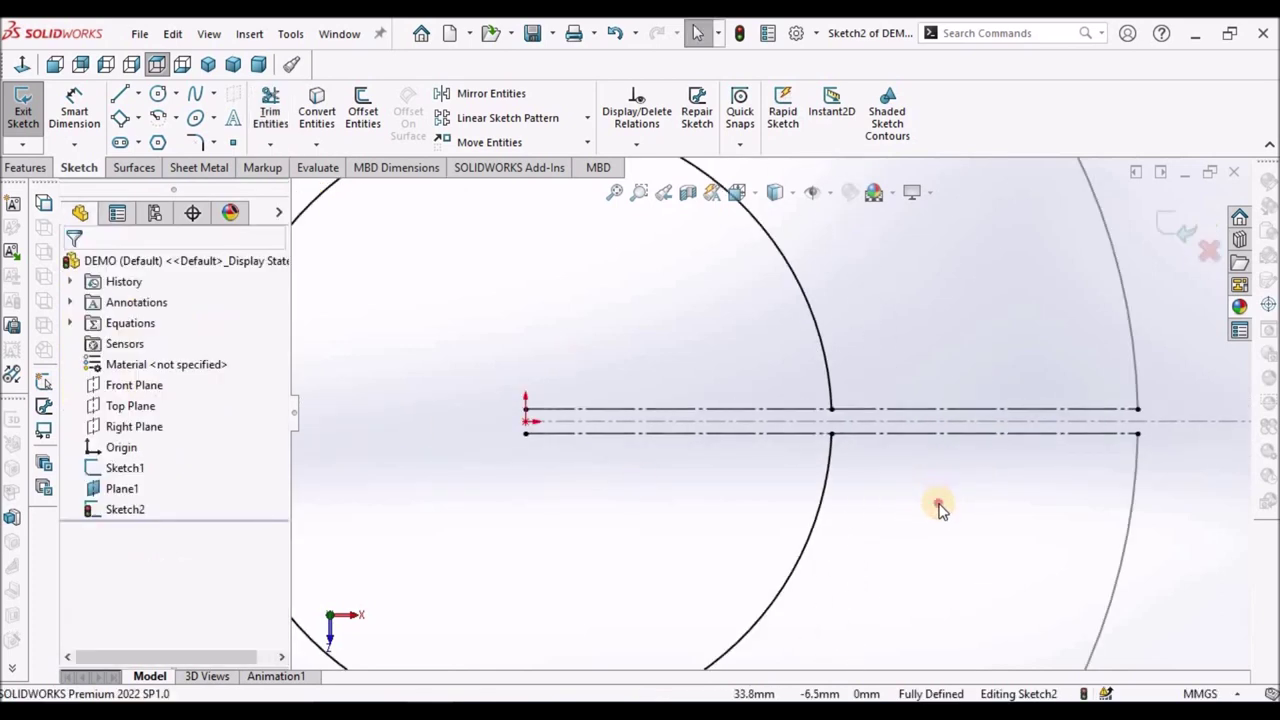
key(f)
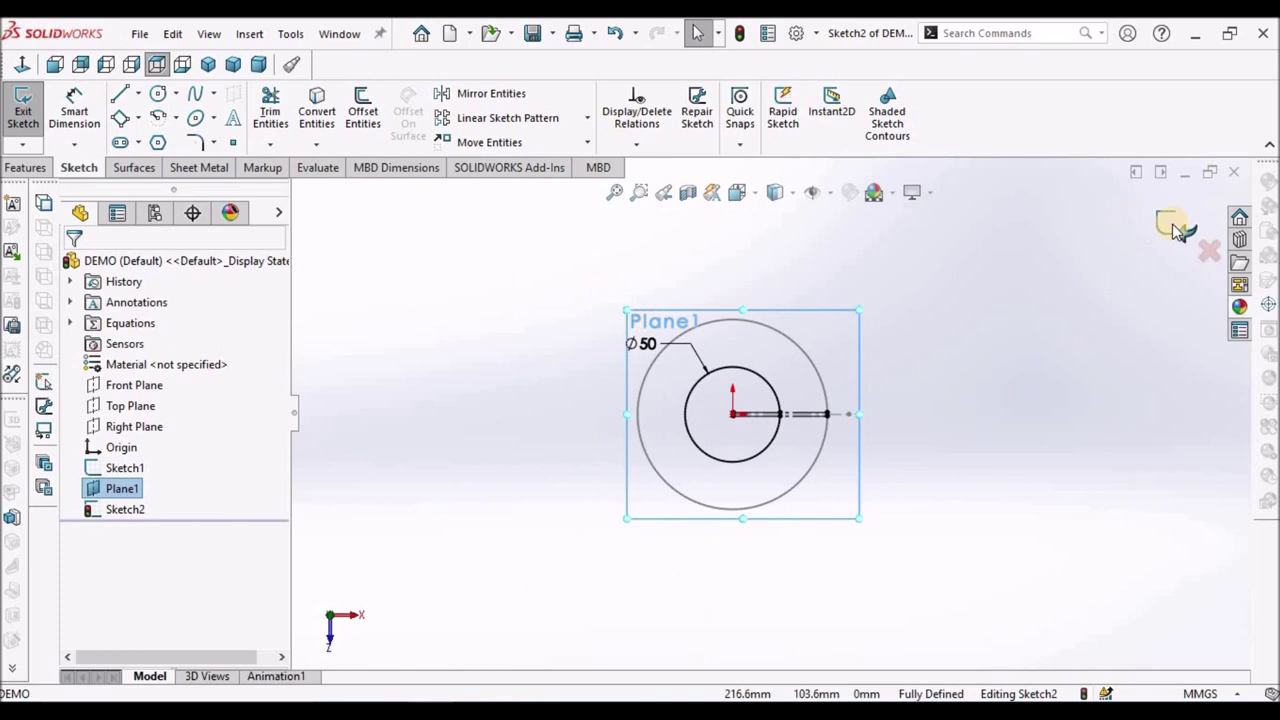
Close Sketch2, orbit to see both circles in 3D, and hide the reference planes.
click(1180, 230)
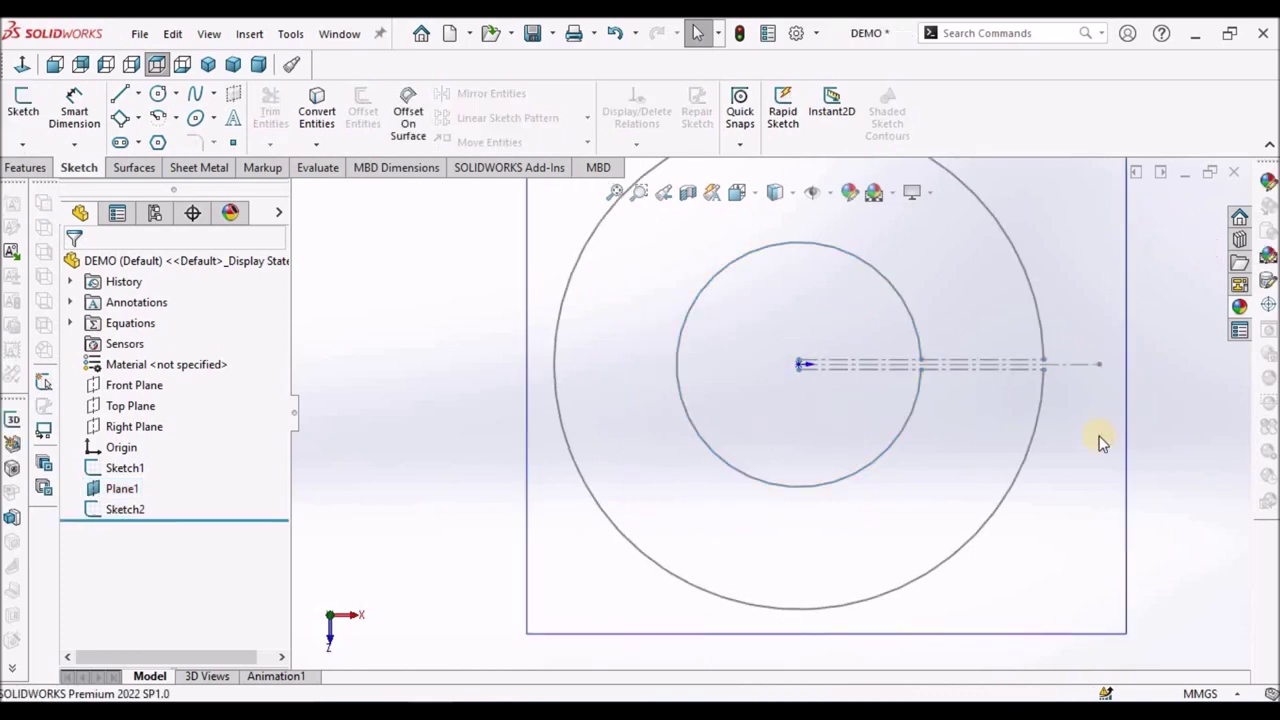
key(f)
middle_drag(893, 482, 858, 270)
click(829, 192)
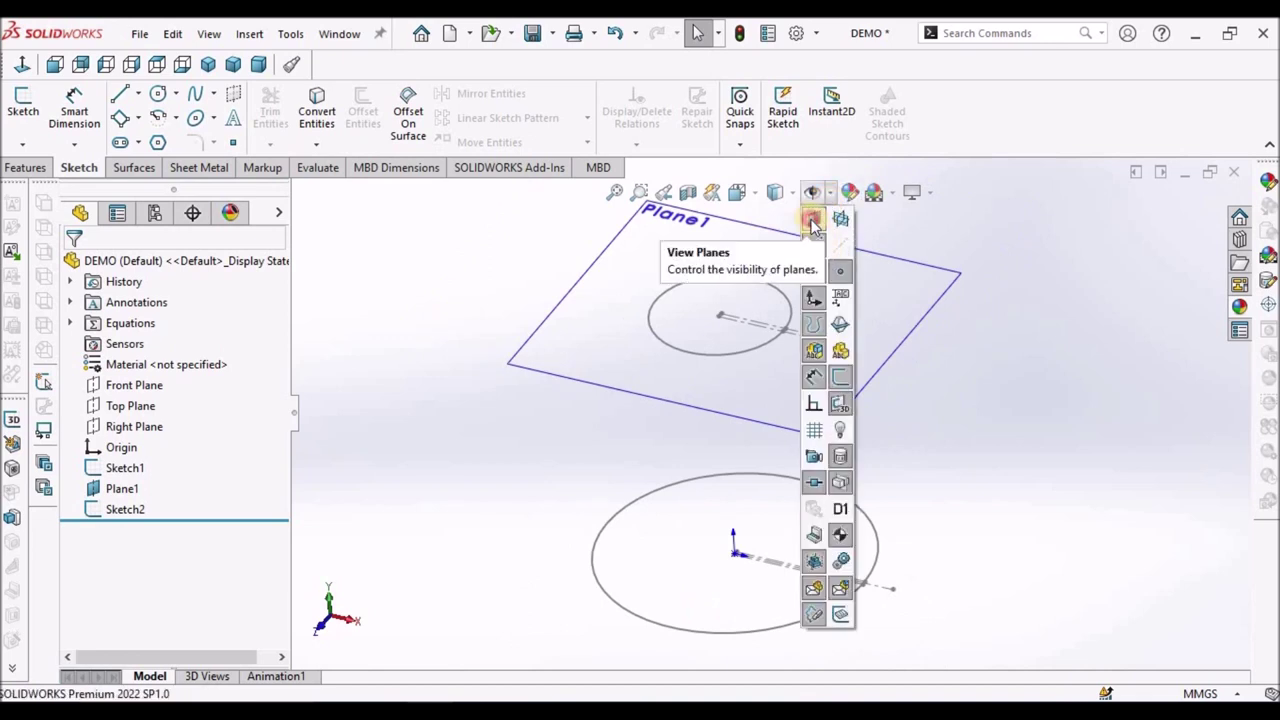
click(813, 226)
scroll(880, 455, up, 4)
scroll(829, 471, down, 3)
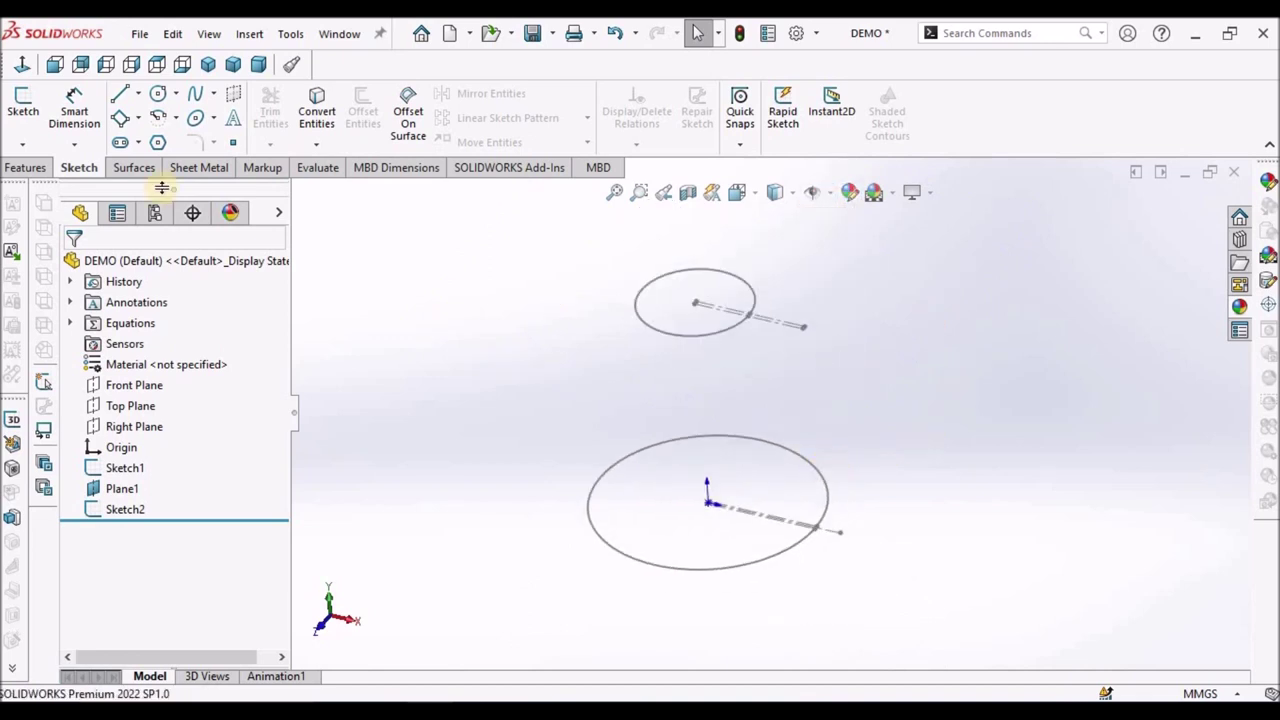
click(190, 170)
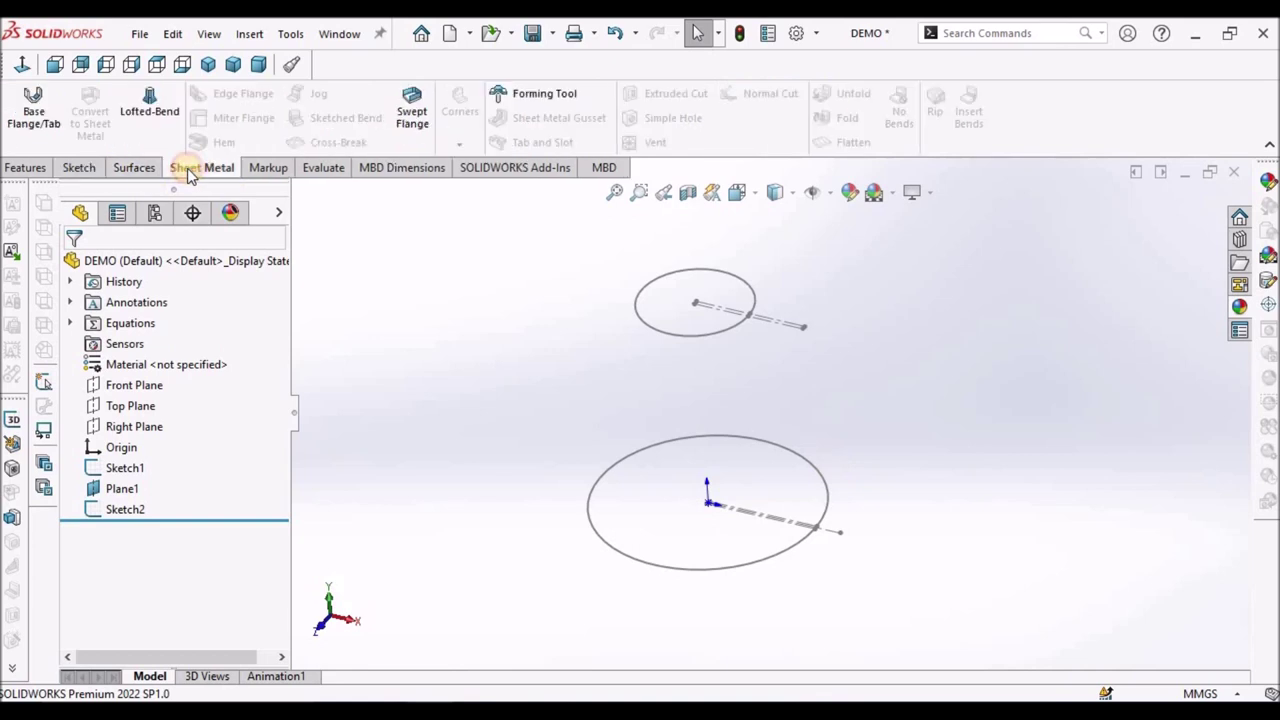
Loft a formed 2.0 mm sheet-metal cone between the lower (Sketch1) and upper (Sketch2) circles.
click(147, 104)
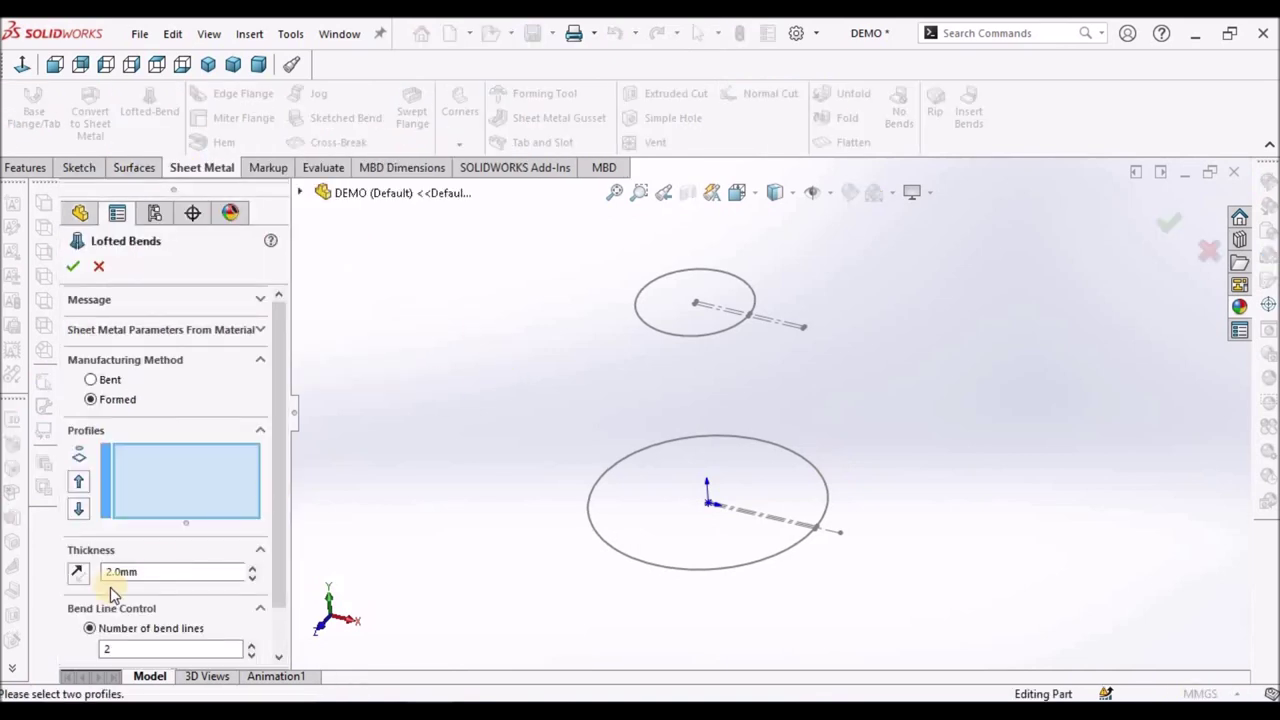
scroll(274, 532, down, 2)
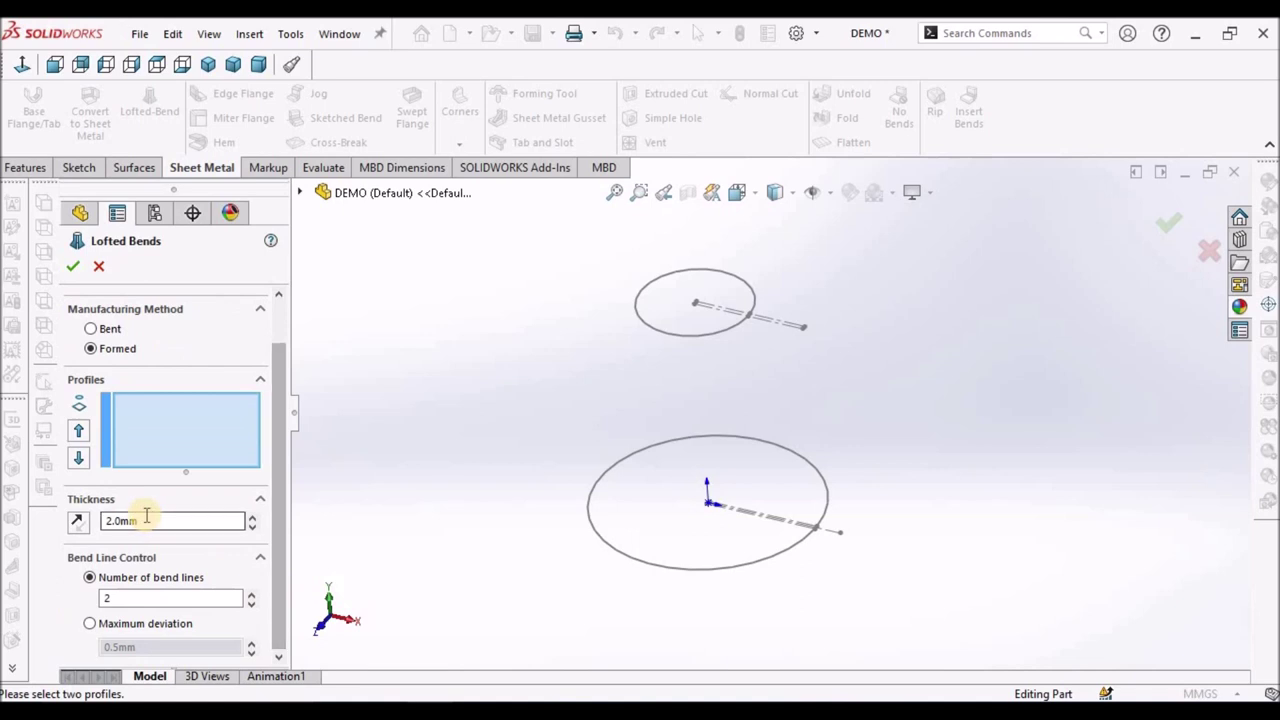
click(97, 350)
click(641, 561)
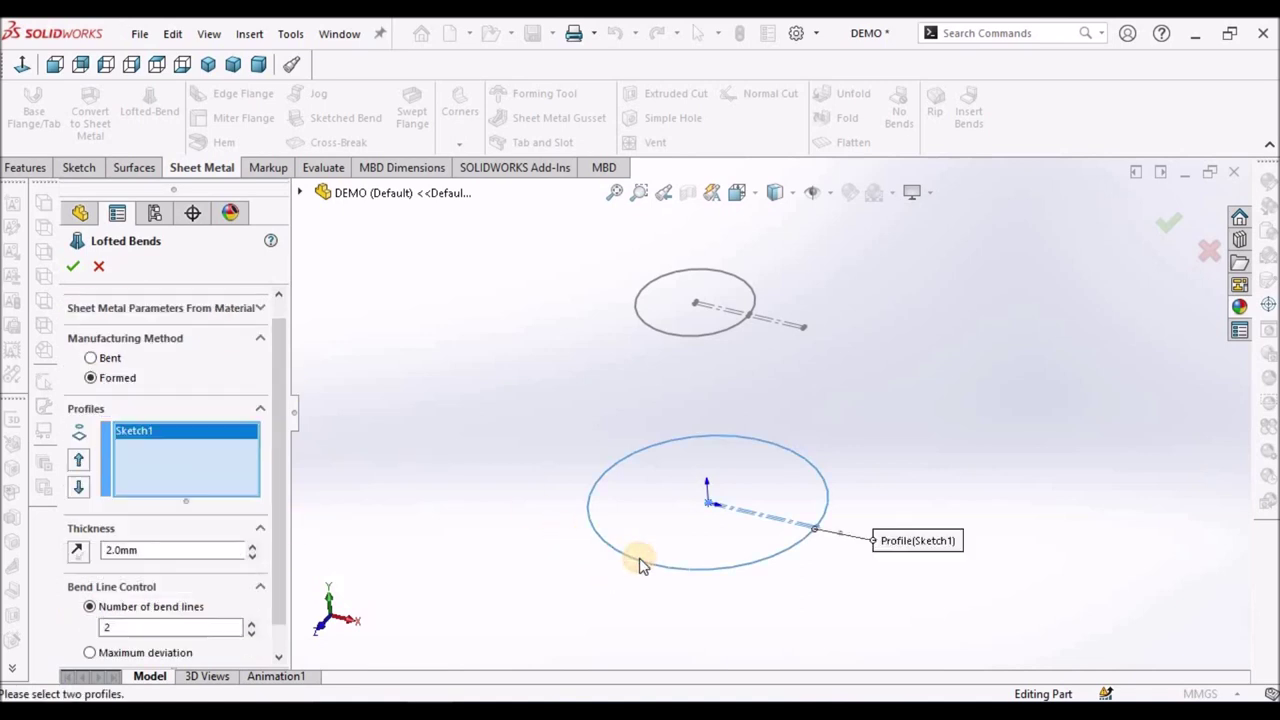
click(697, 336)
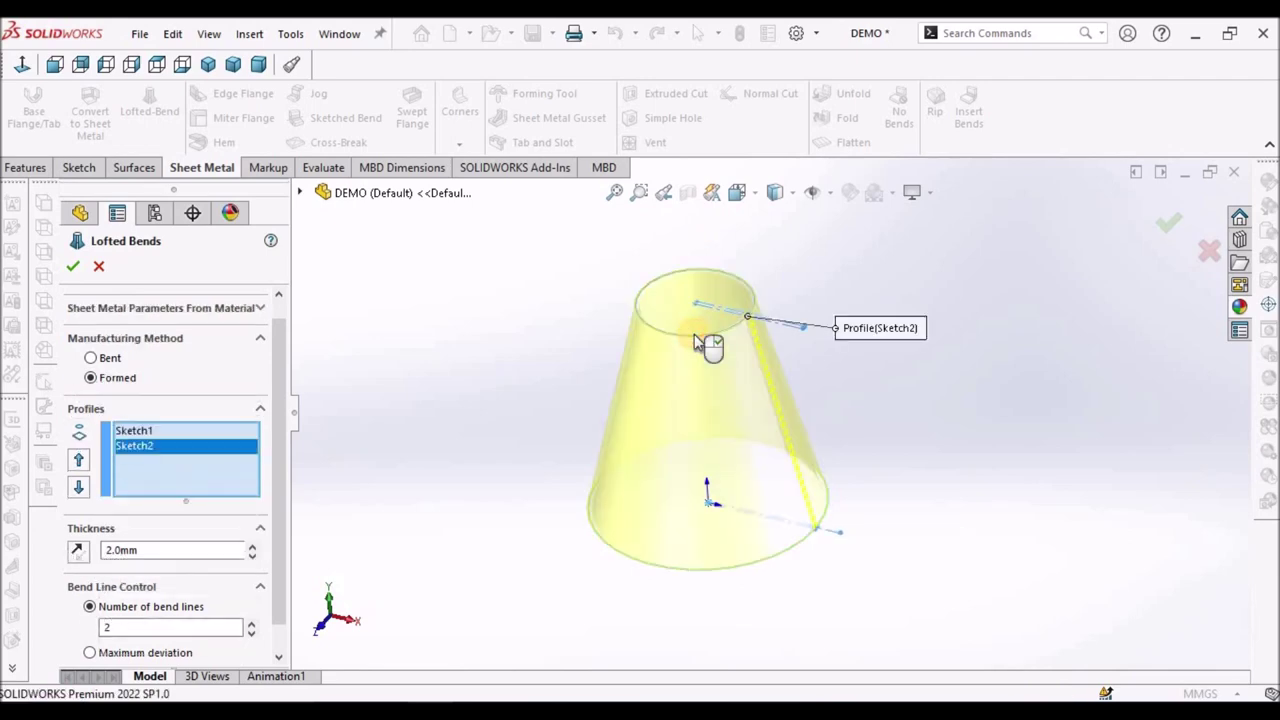
click(66, 263)
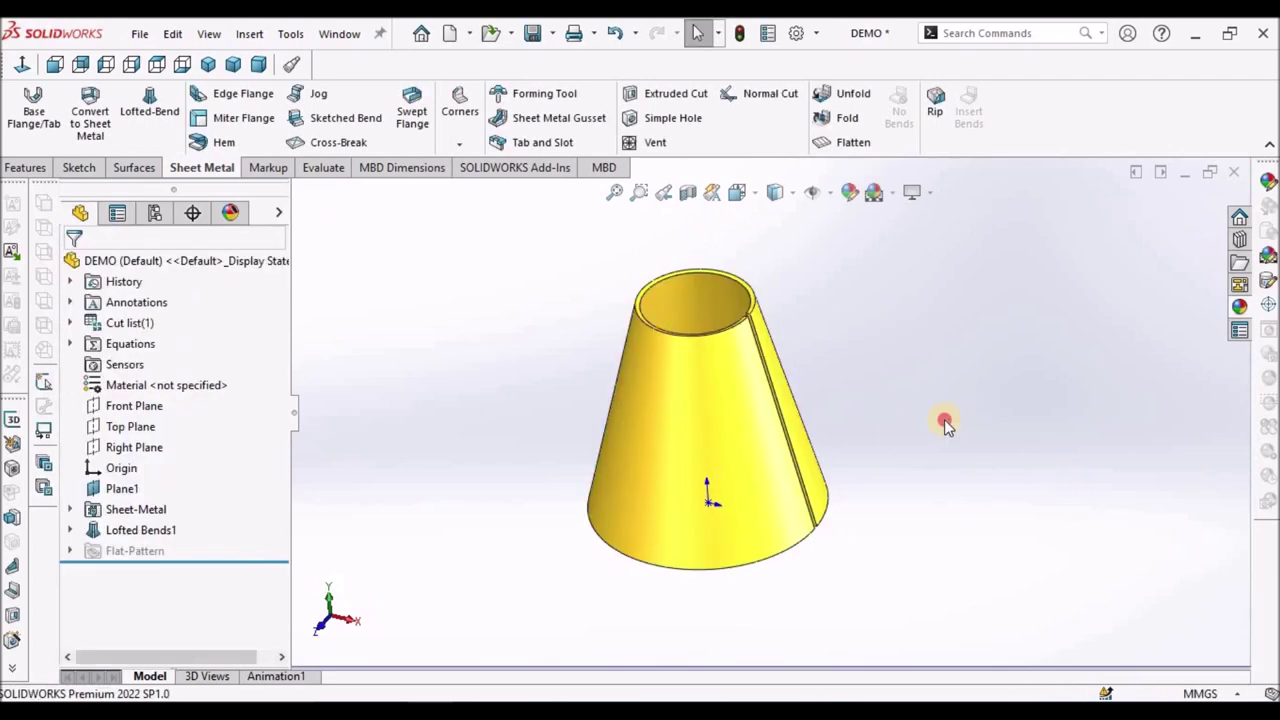
mouse_move(771, 408)
middle_down()
mouse_move(716, 389)
mouse_move(686, 423)
mouse_move(734, 474)
mouse_move(737, 451)
middle_up()
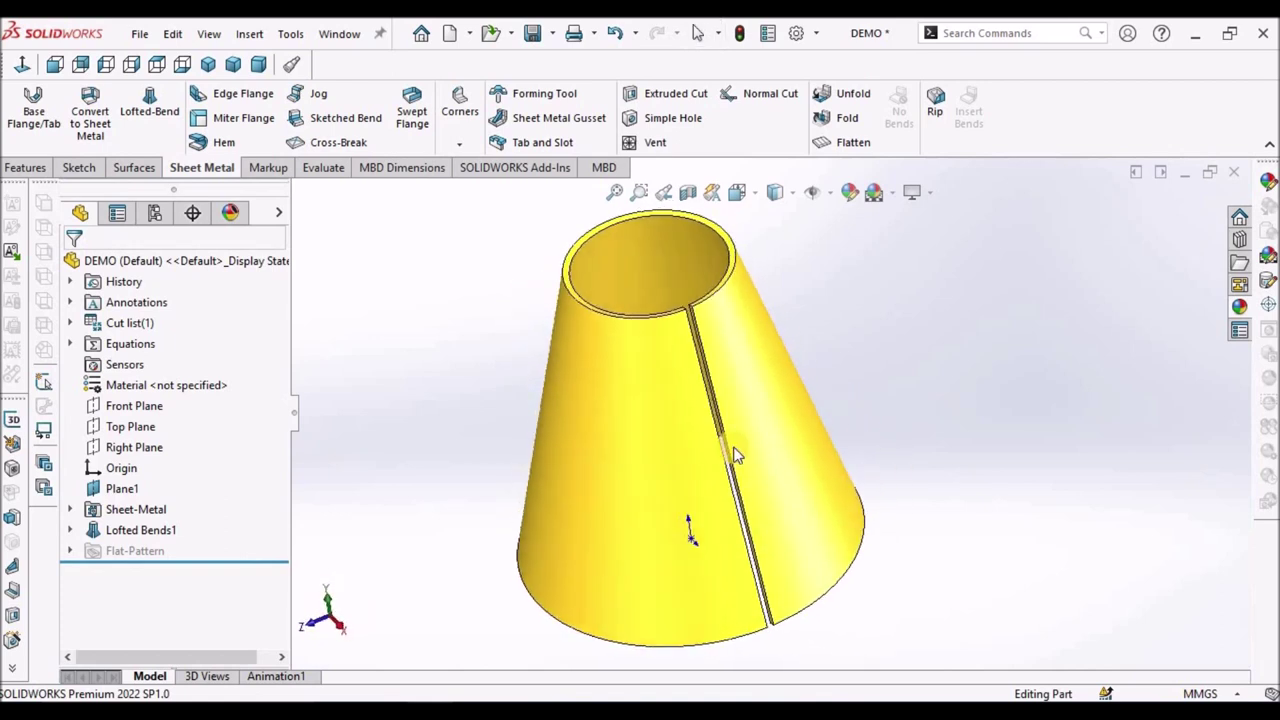
Start a sketch on the Front Plane and draw a sloped line across the cone.
click(128, 406)
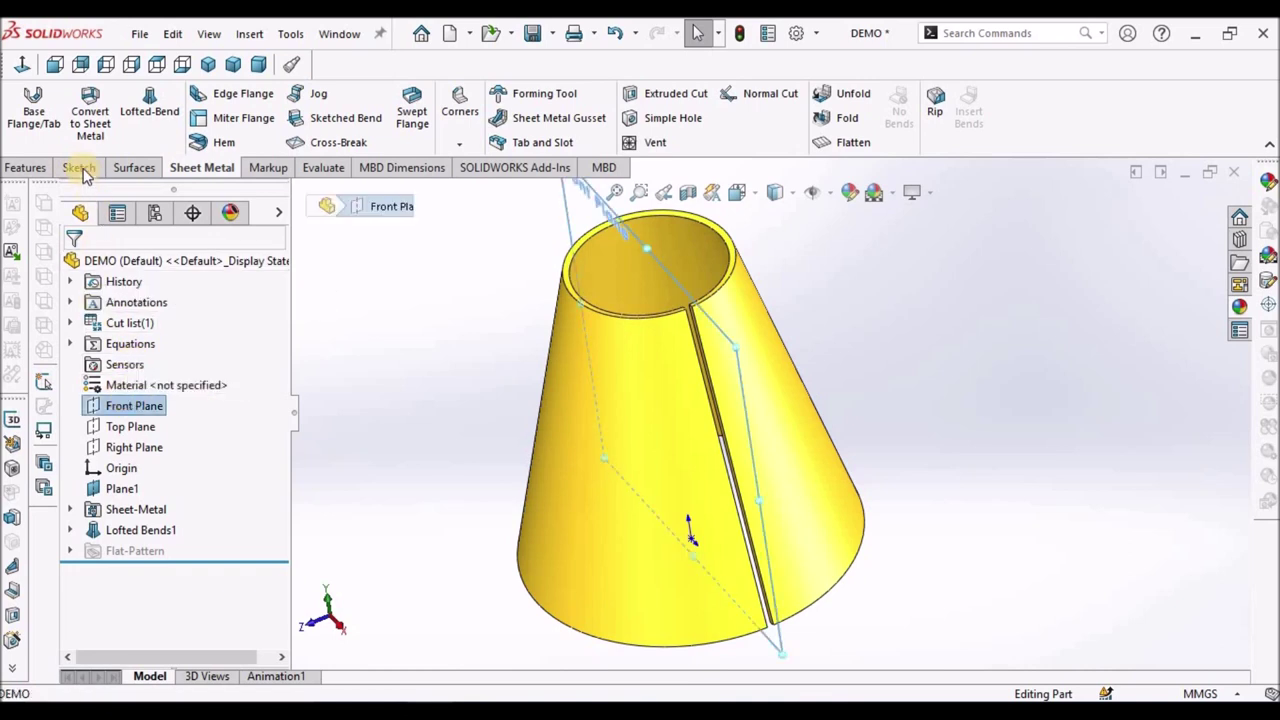
click(79, 167)
click(23, 105)
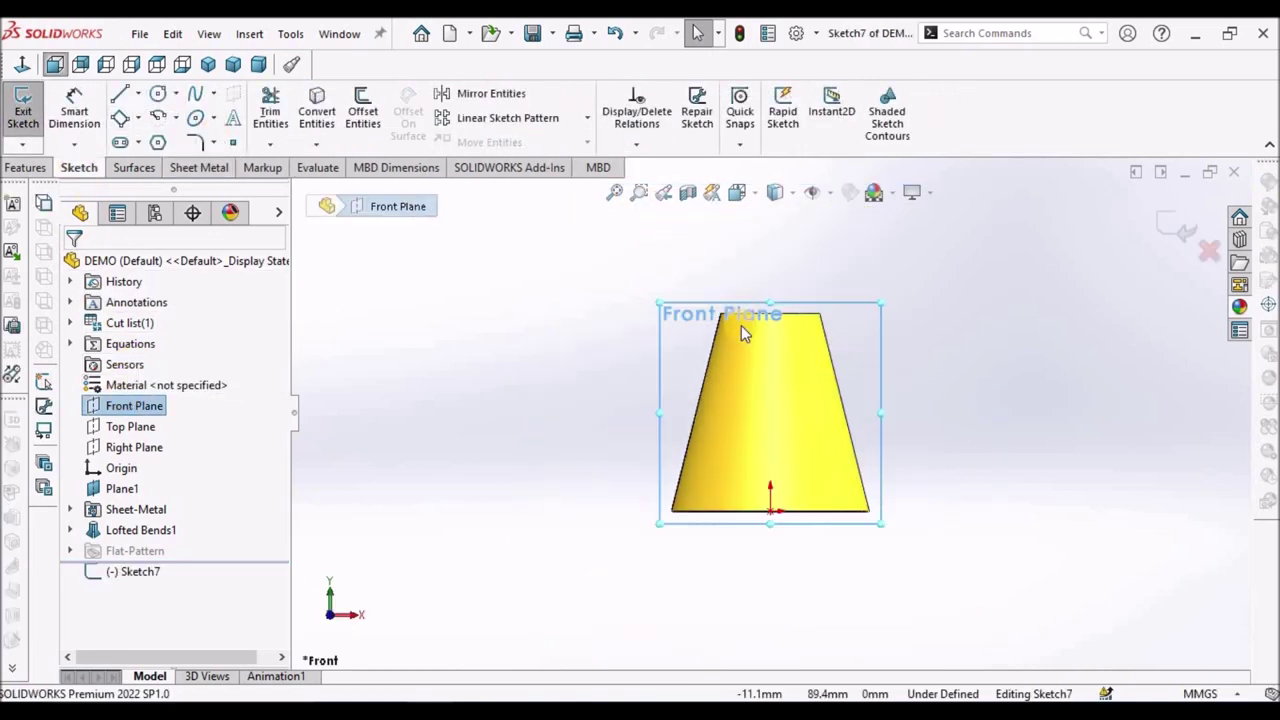
click(437, 293)
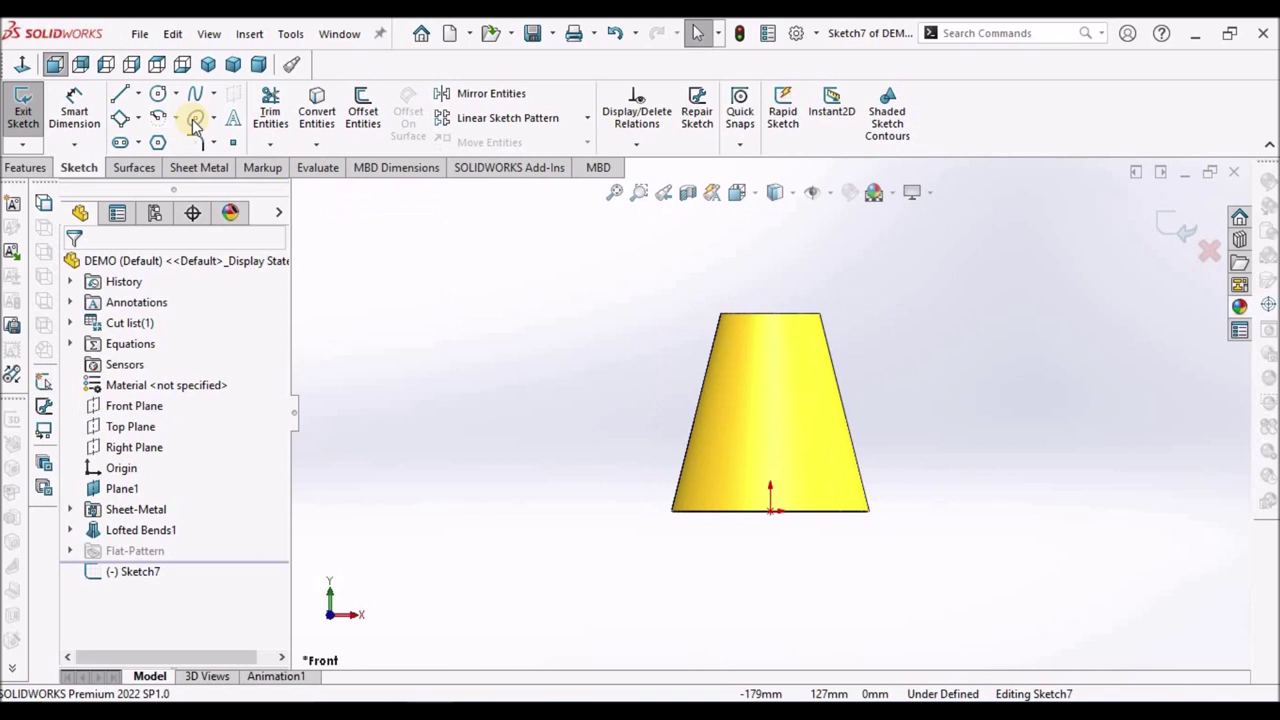
click(122, 95)
click(673, 338)
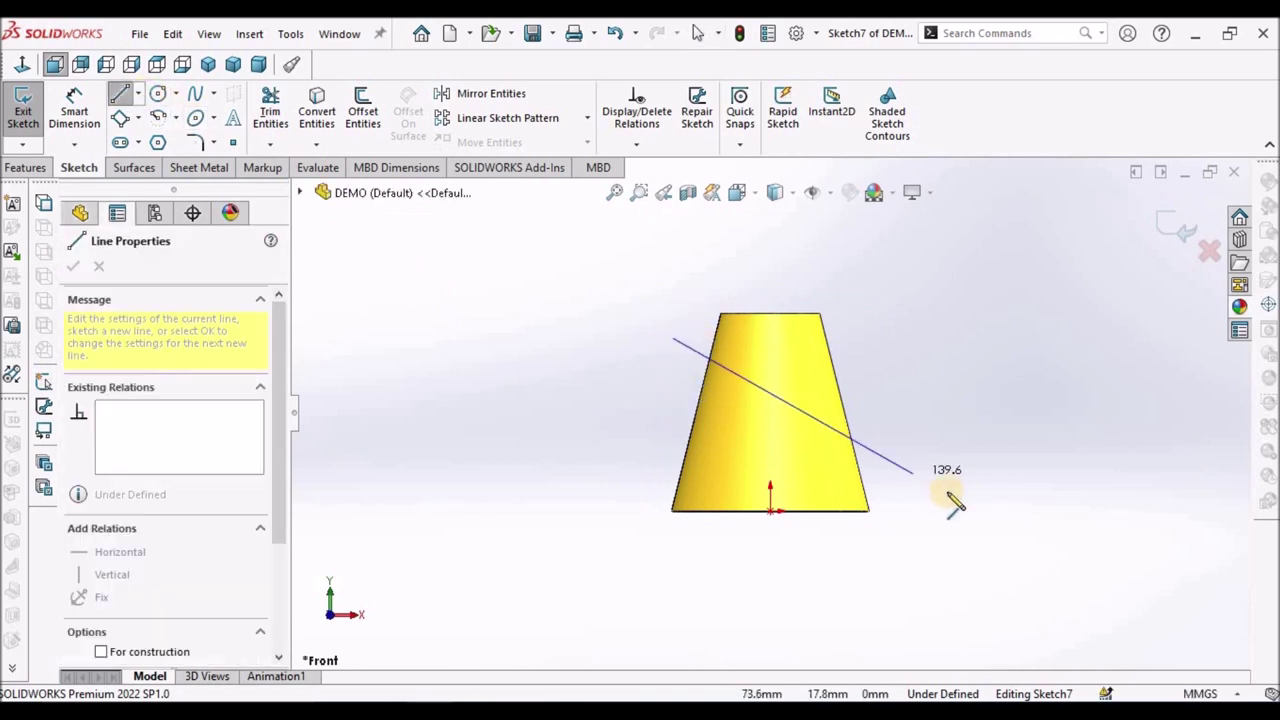
click(910, 482)
right_click(457, 357)
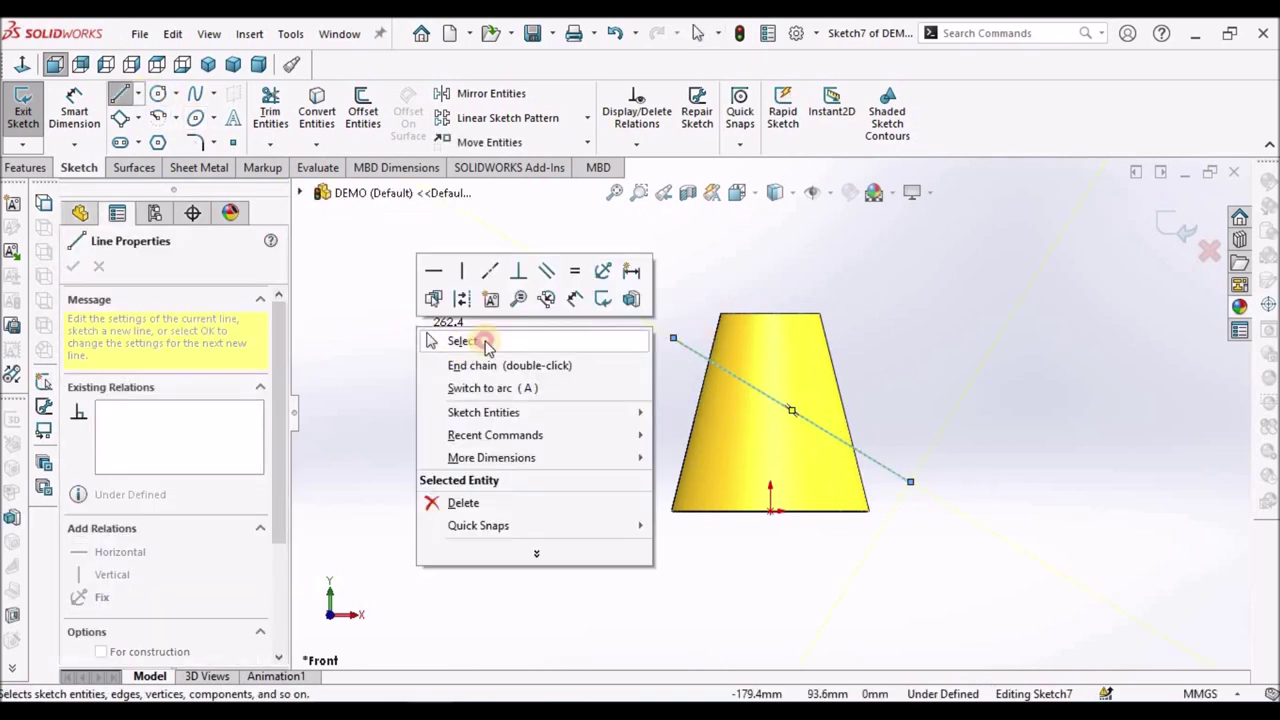
click(480, 340)
Dimension the line at 45° to the cone's bottom edge.
click(74, 112)
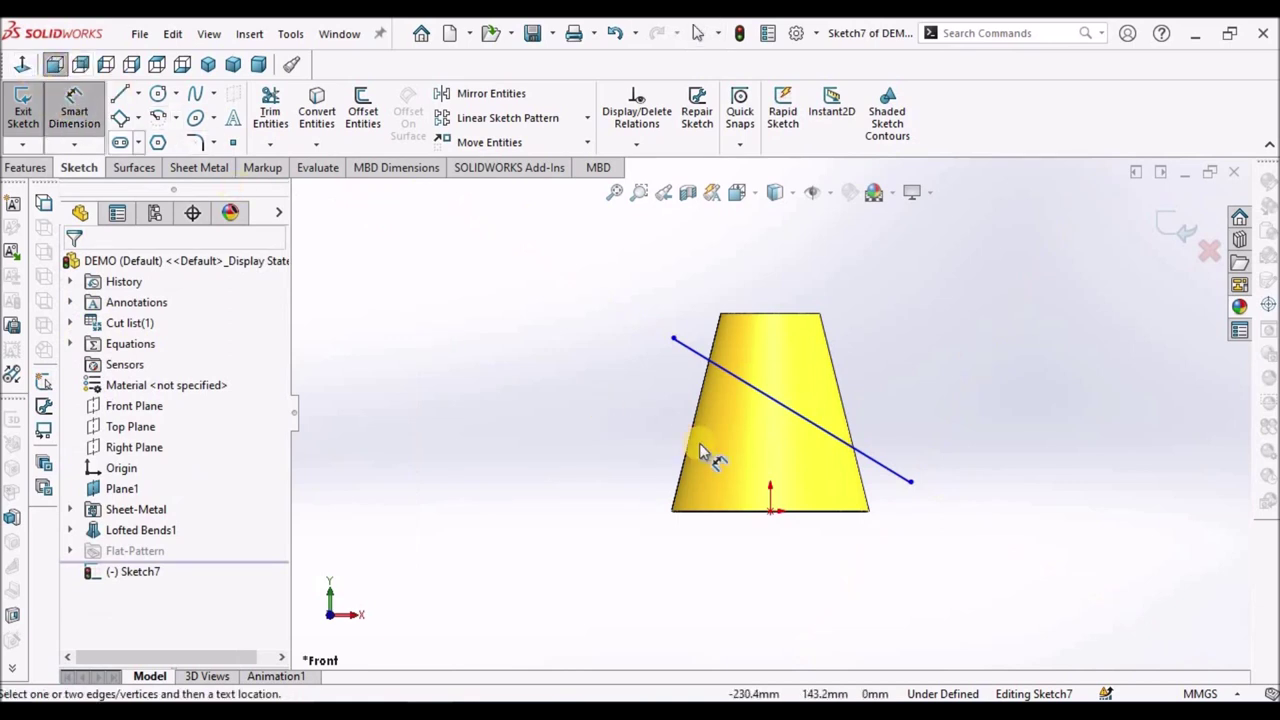
scroll(695, 450, down, 3)
click(788, 558)
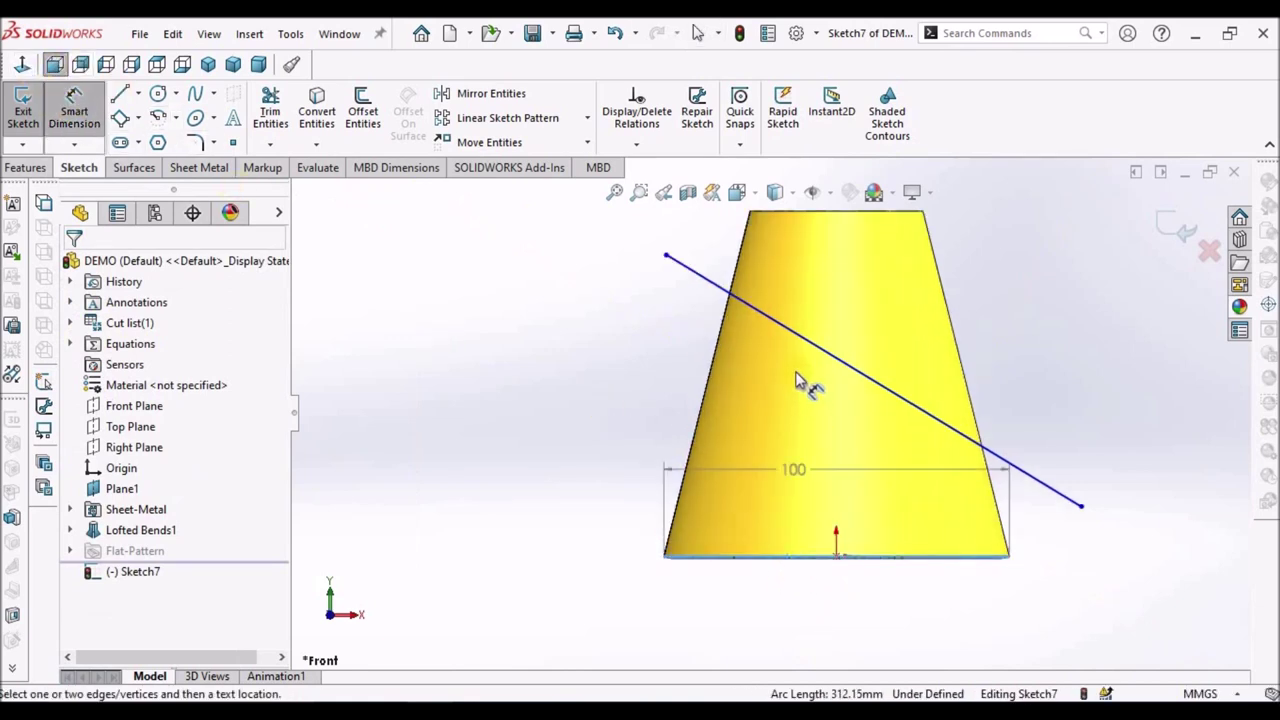
click(720, 288)
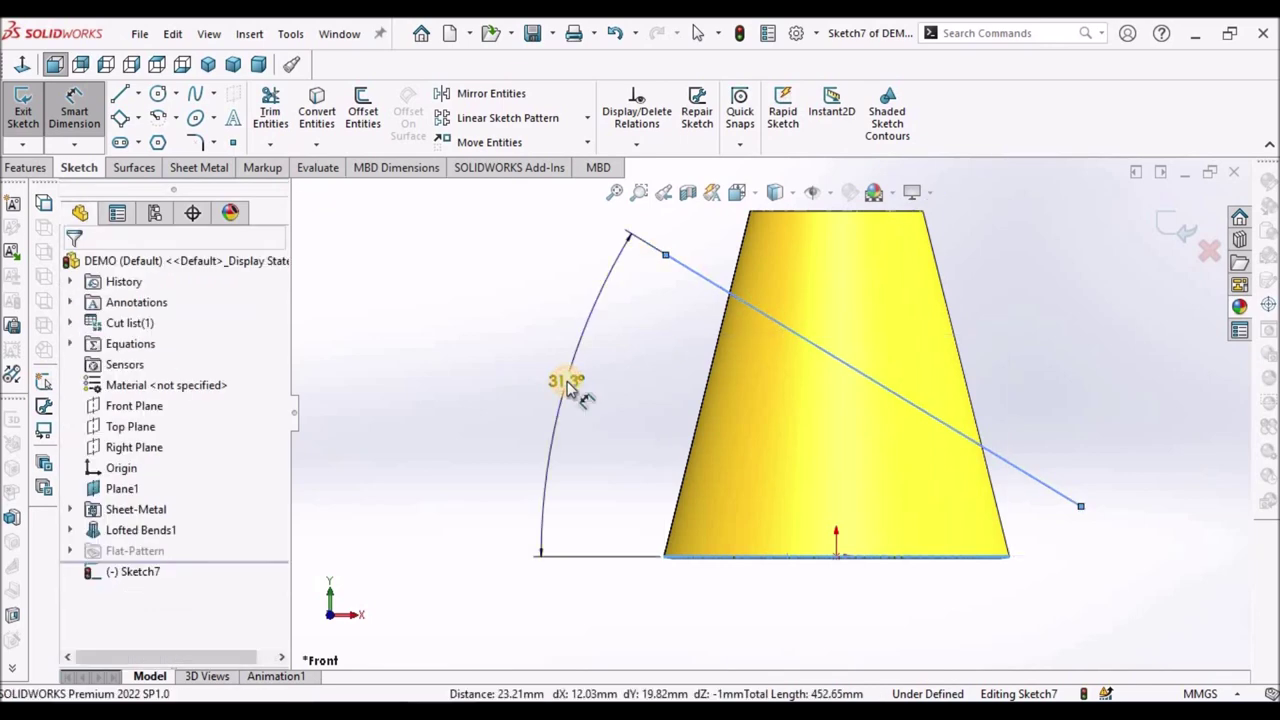
click(568, 380)
text(45)
key(Return)
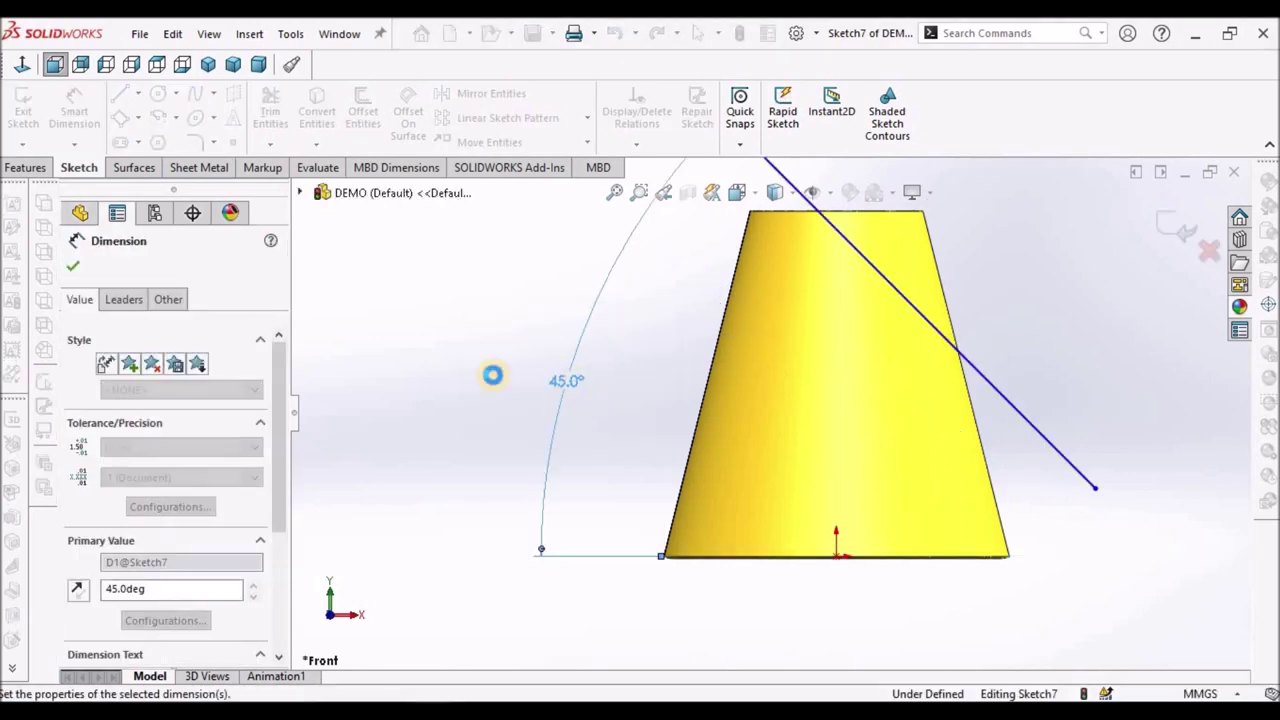
right_click(471, 343)
click(508, 389)
Move the 45° line down so it ends at the cone's bottom-right corner.
scroll(737, 386, up, 3)
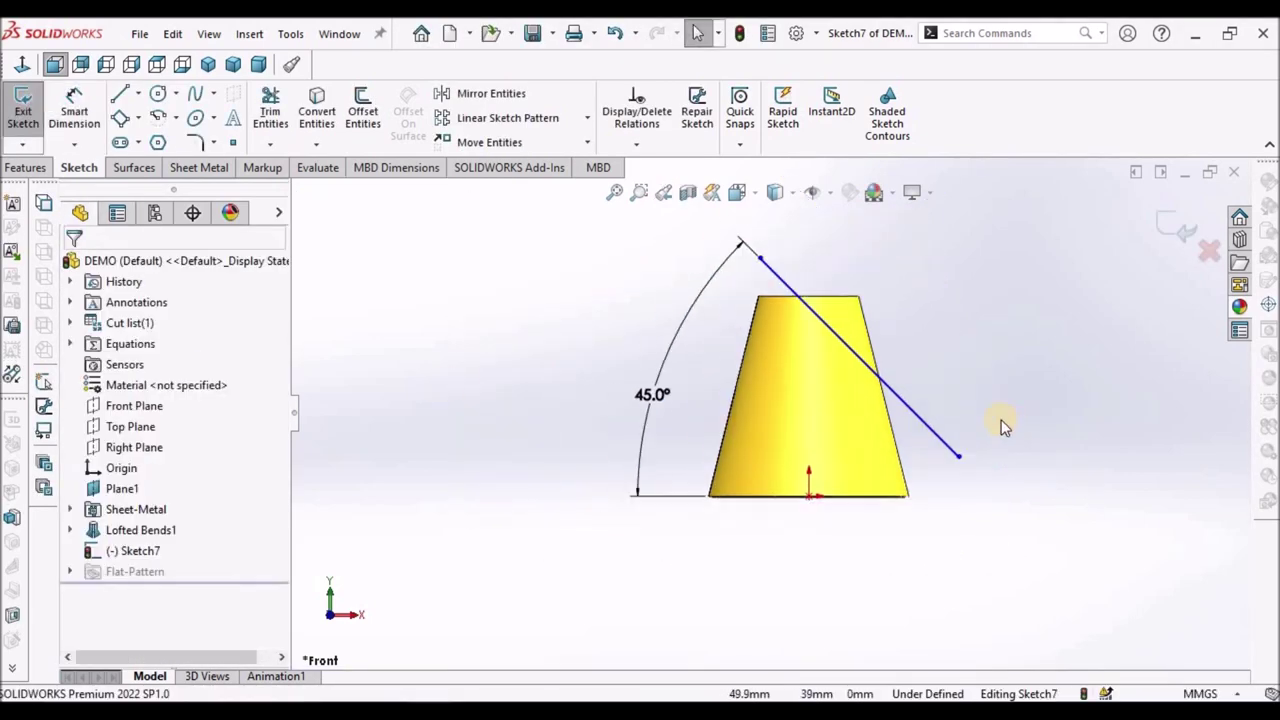
drag(837, 334, 820, 380)
click(630, 428)
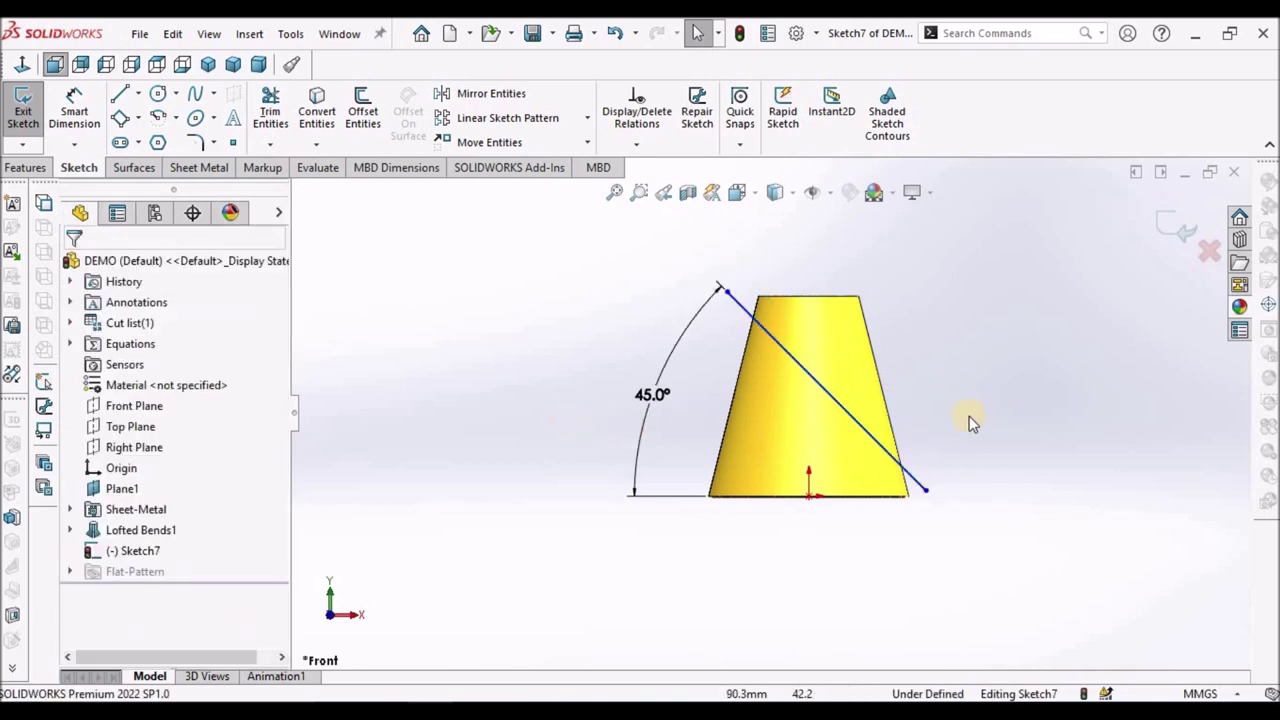
scroll(964, 414, down, 1)
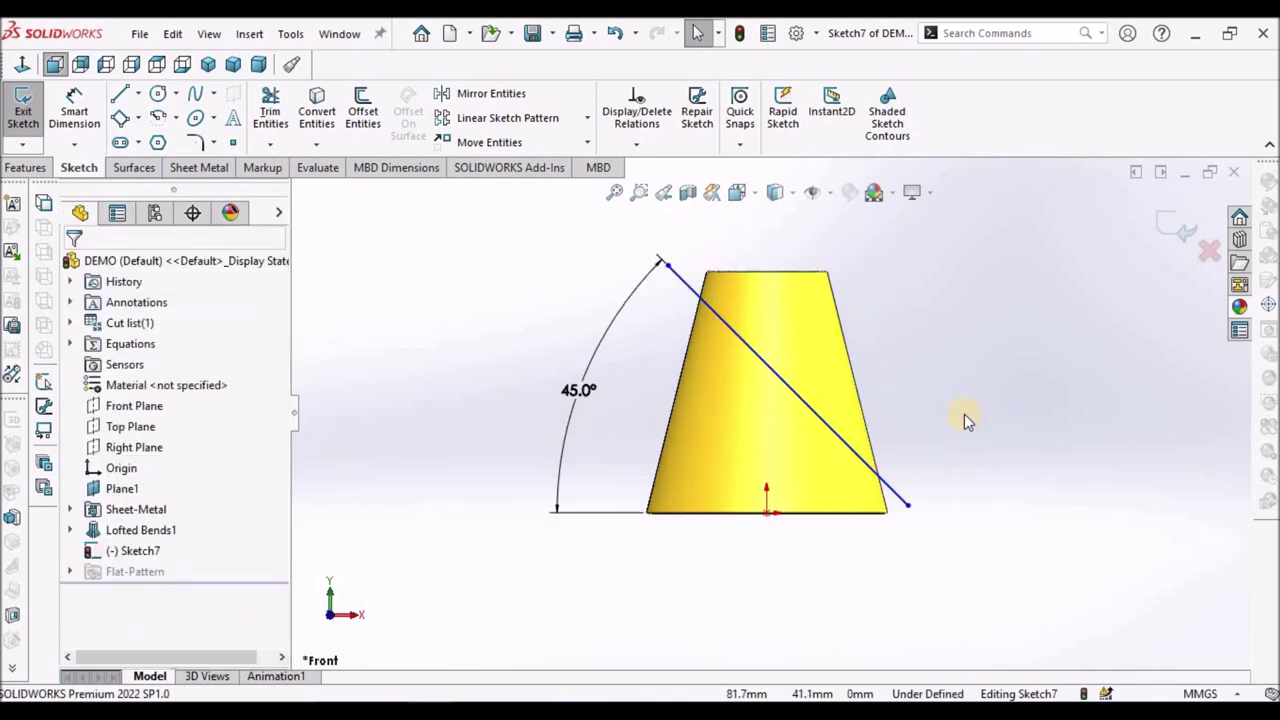
click(134, 167)
Extrude the 45° line into a Mid Plane surface with 100 mm depth.
click(29, 115)
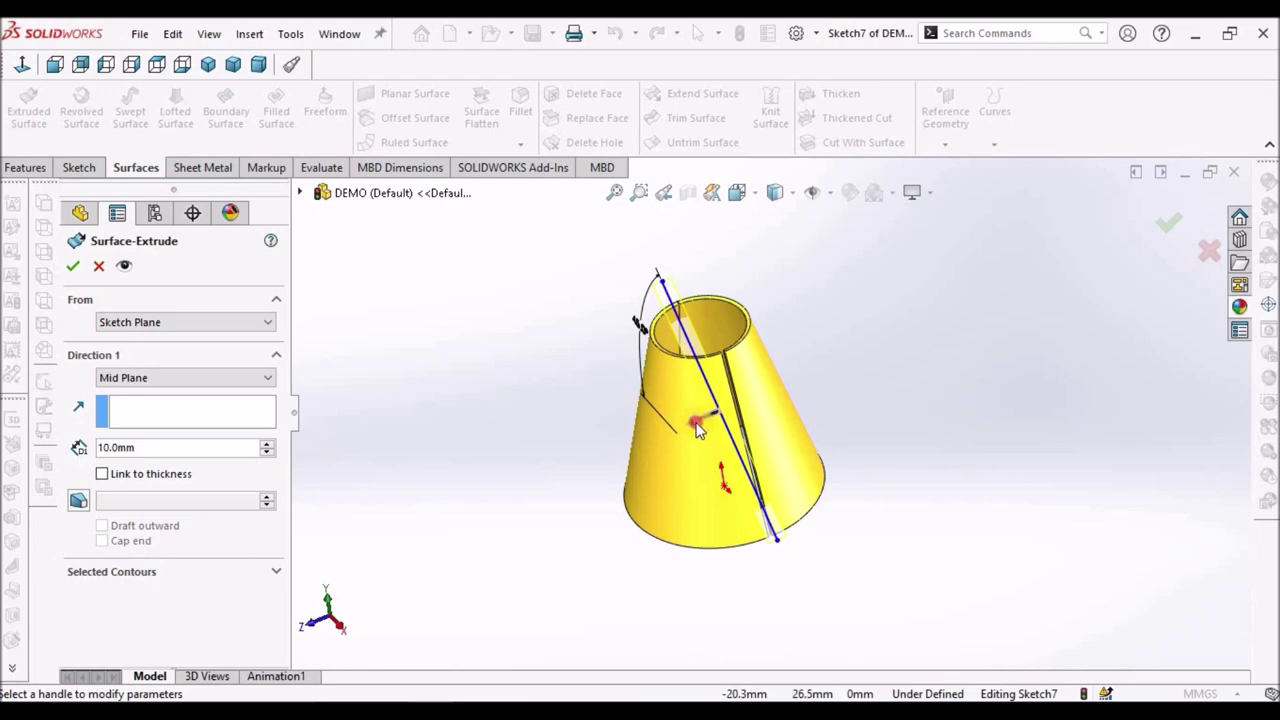
drag(698, 428, 722, 416)
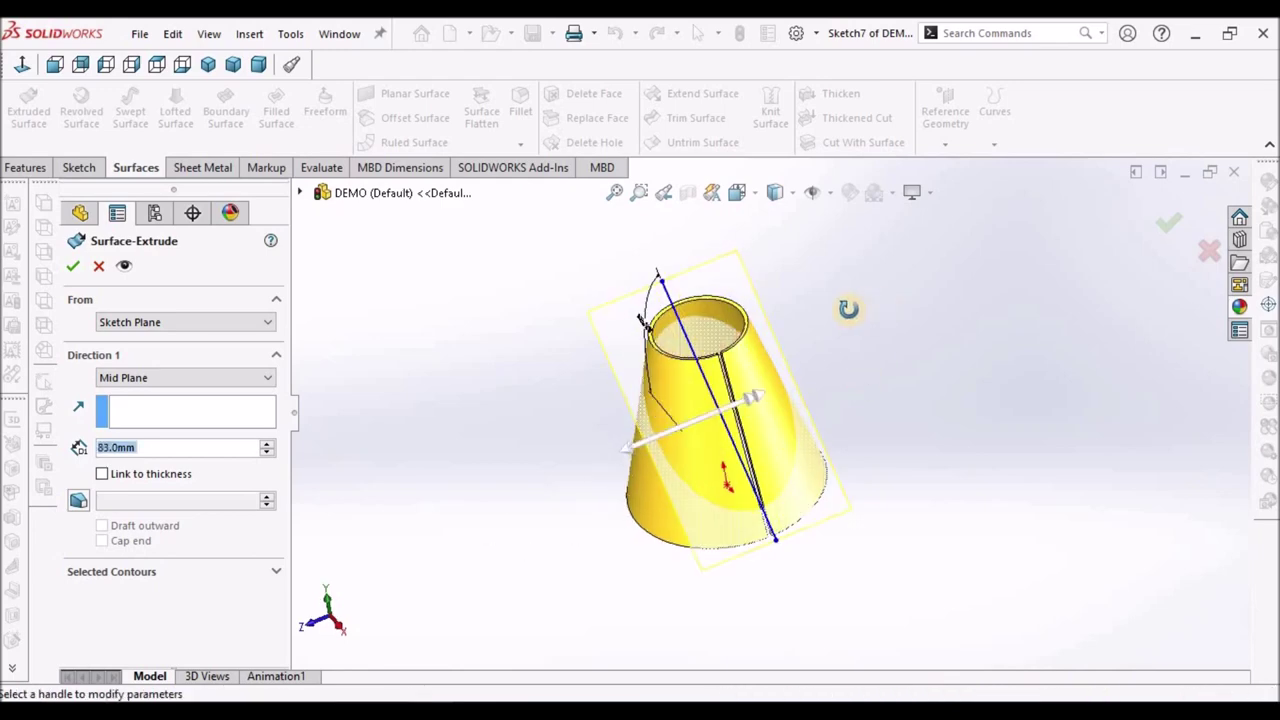
middle_drag(848, 308, 870, 362)
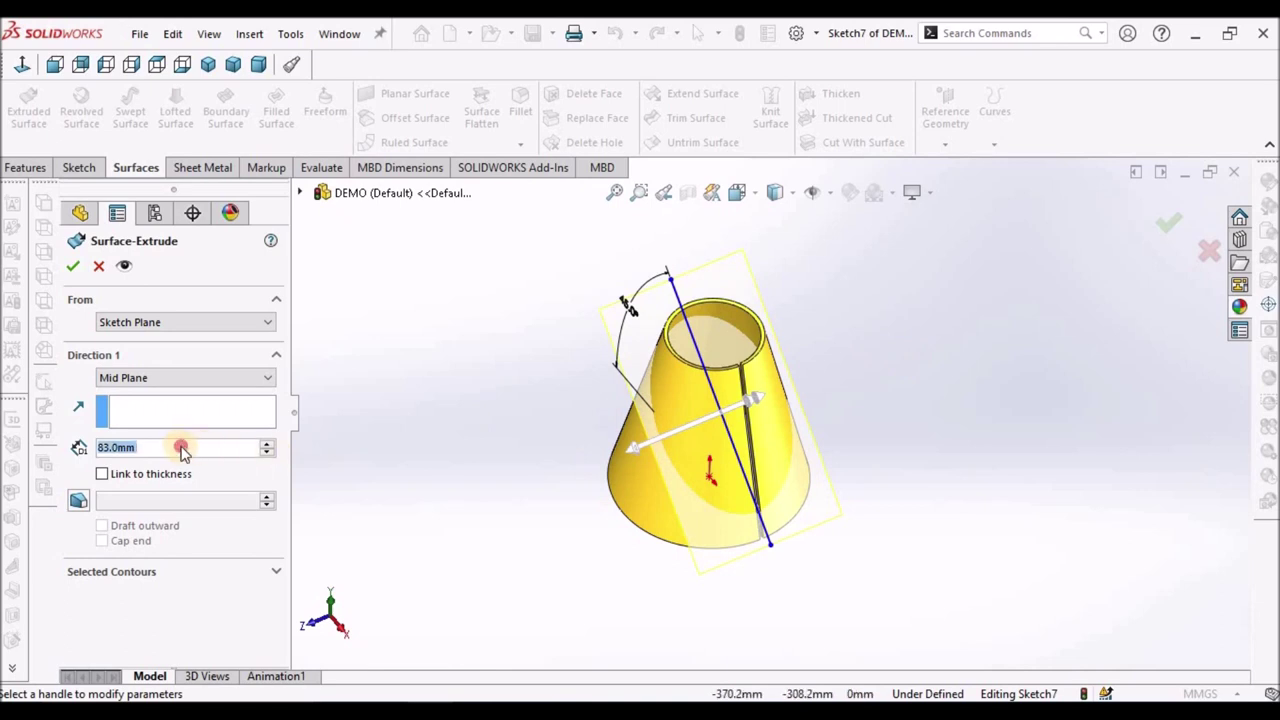
text(100)
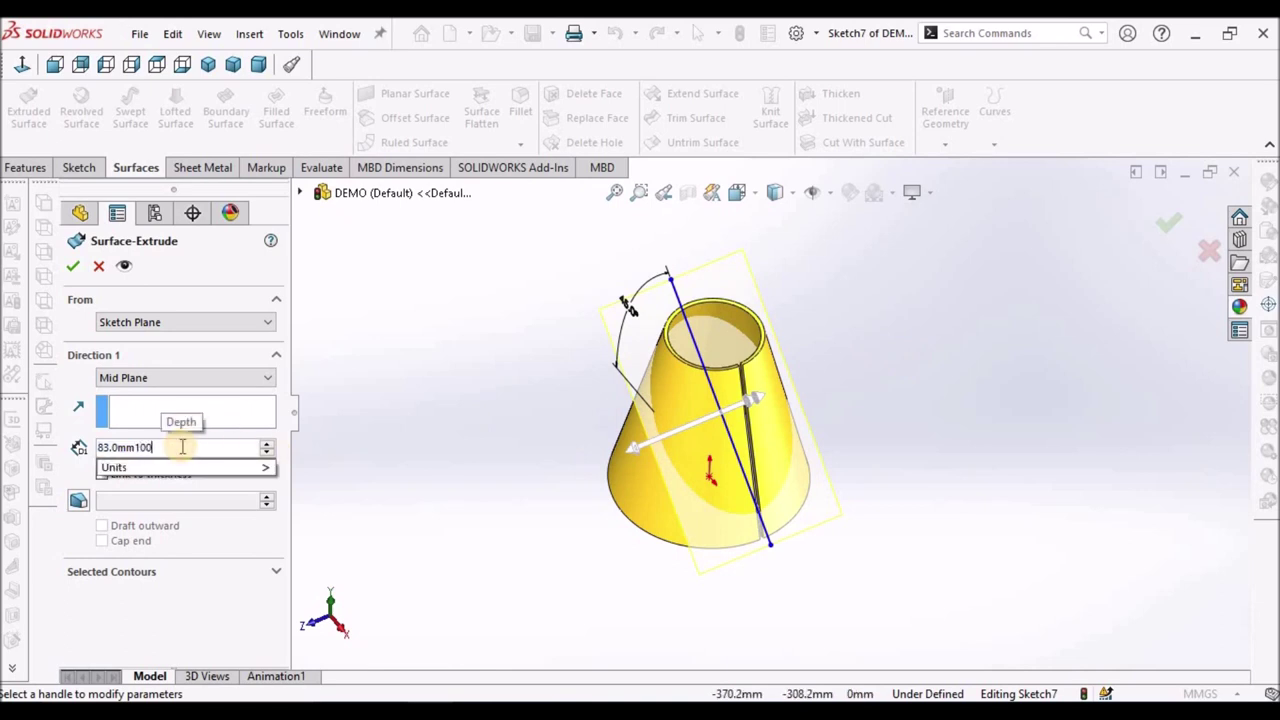
mouse_move(184, 472)
click(25, 451)
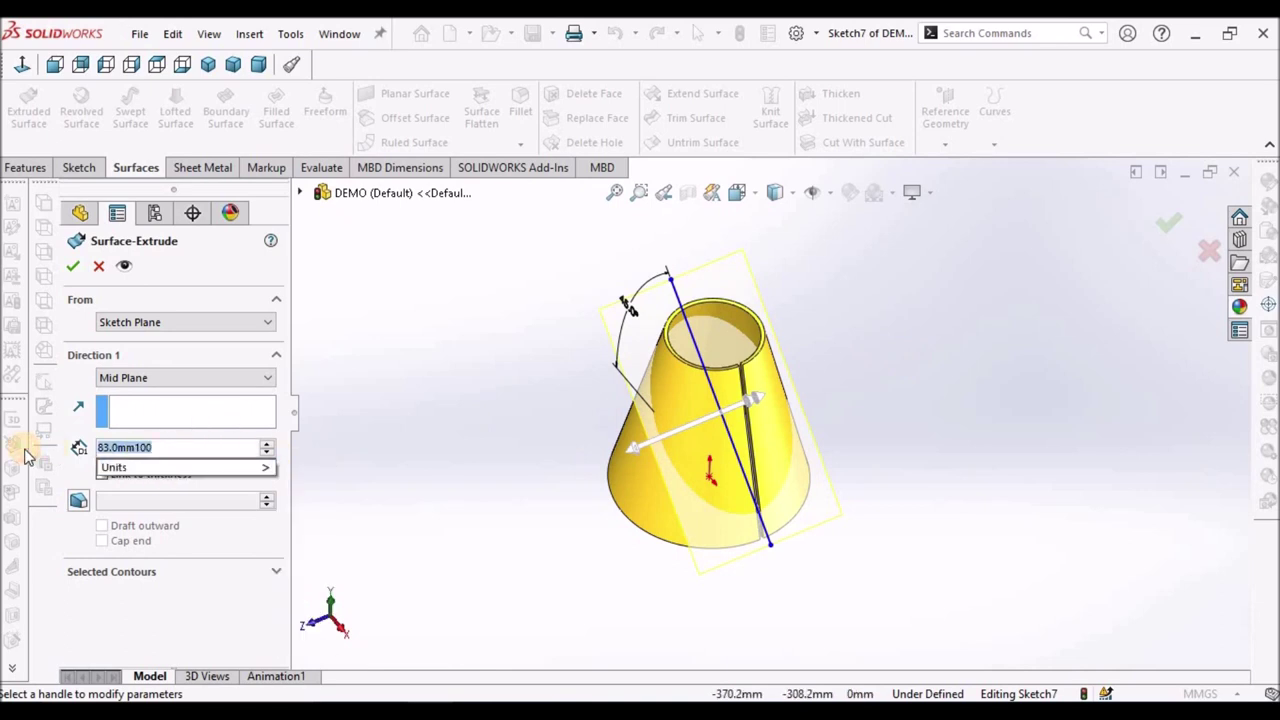
text(100)
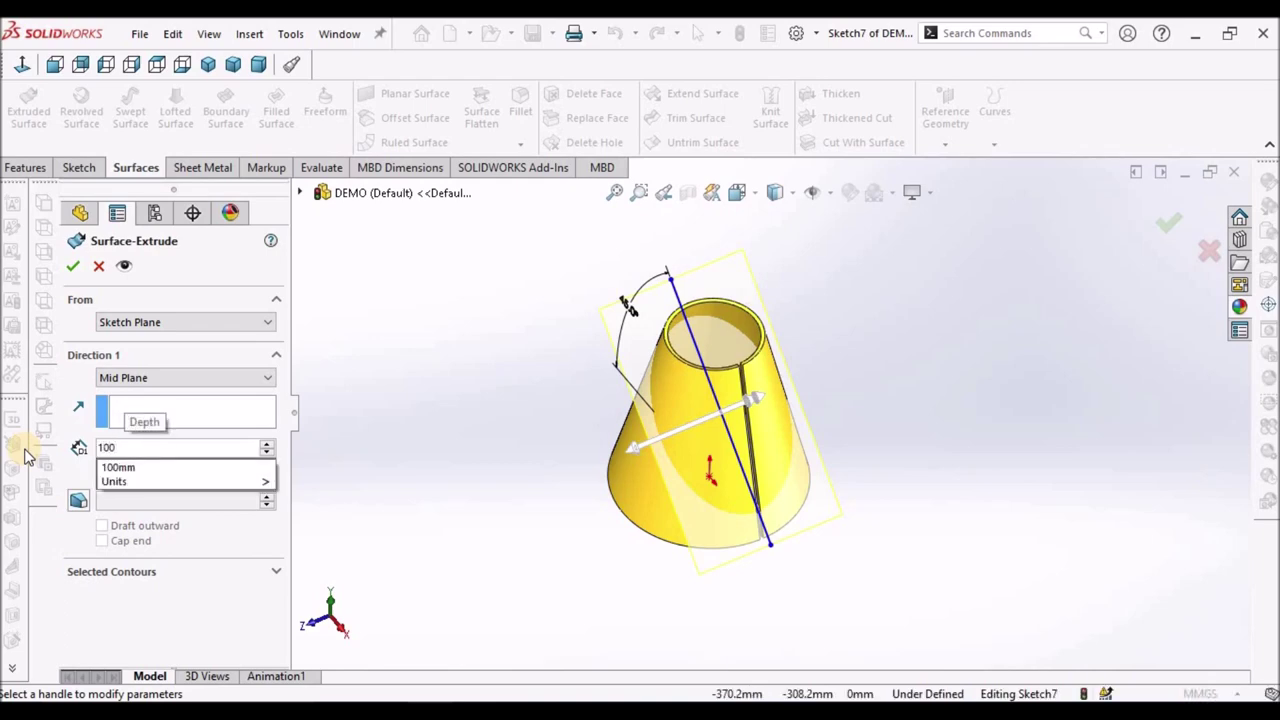
key(Return)
click(72, 267)
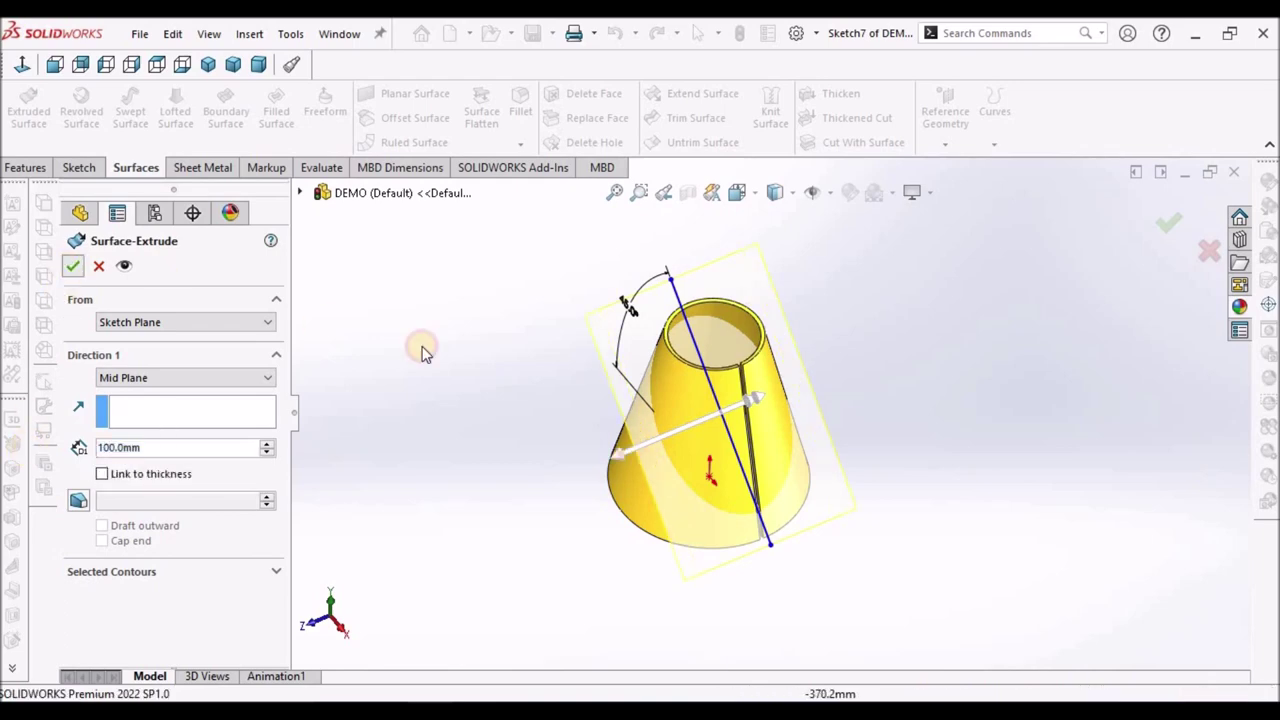
middle_drag(614, 371, 668, 360)
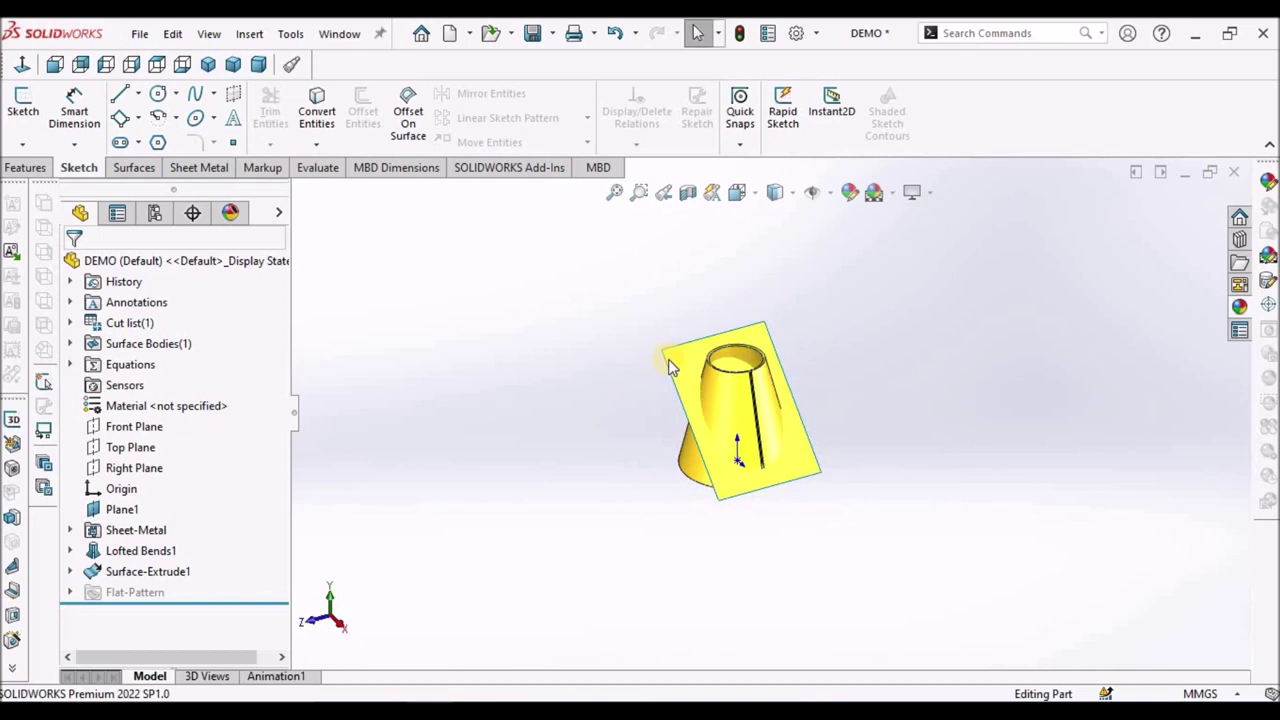
Apply a green colour appearance to the whole Surface-Extrude1 feature.
click(668, 360)
right_click(668, 360)
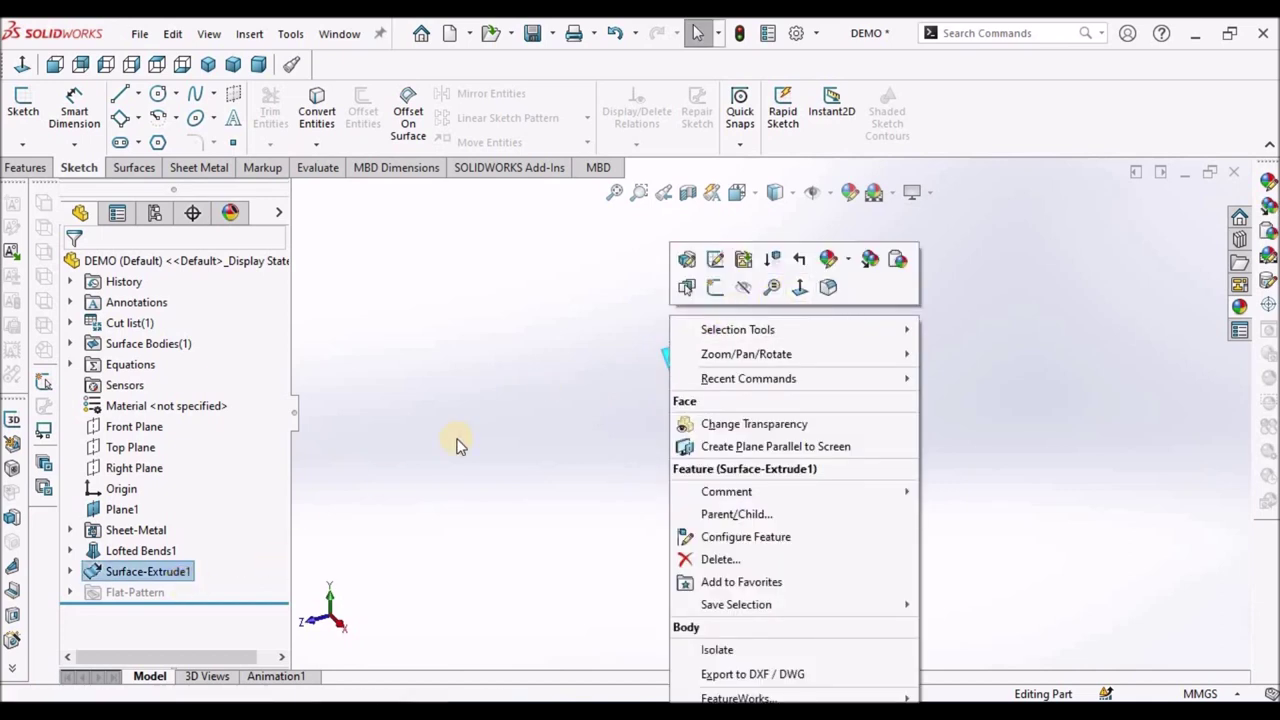
click(846, 261)
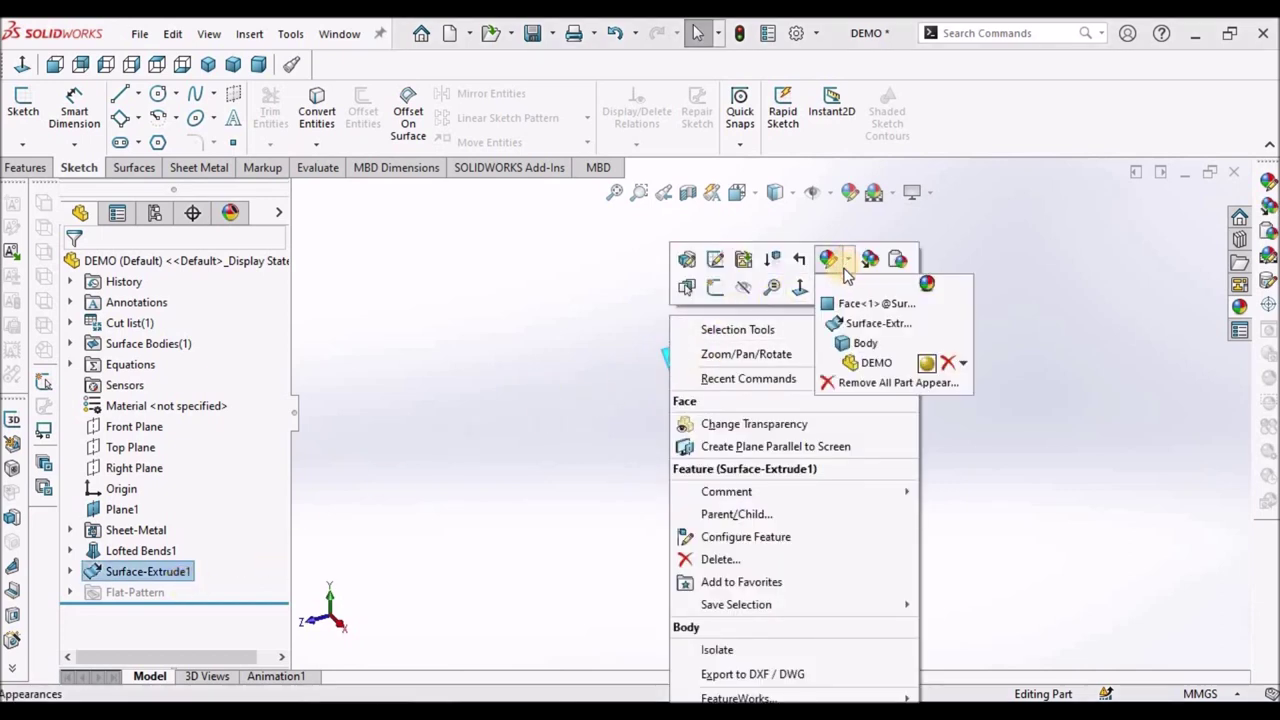
click(858, 323)
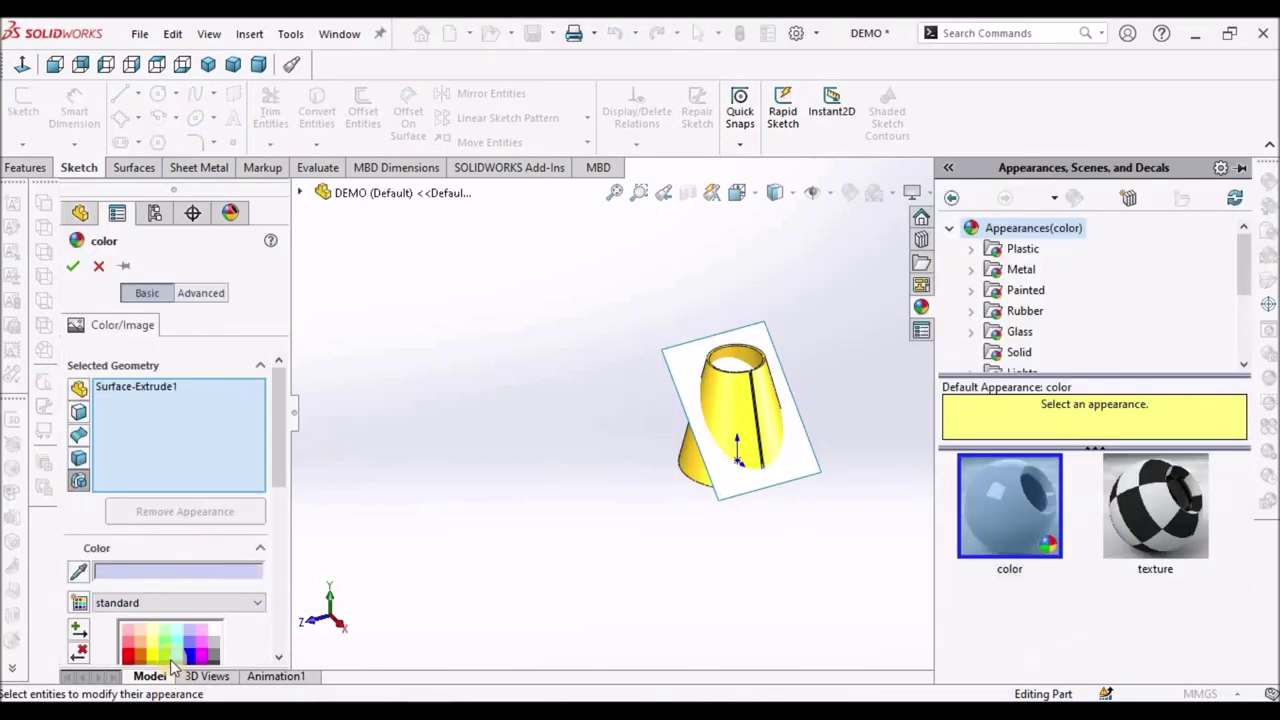
click(166, 656)
click(74, 266)
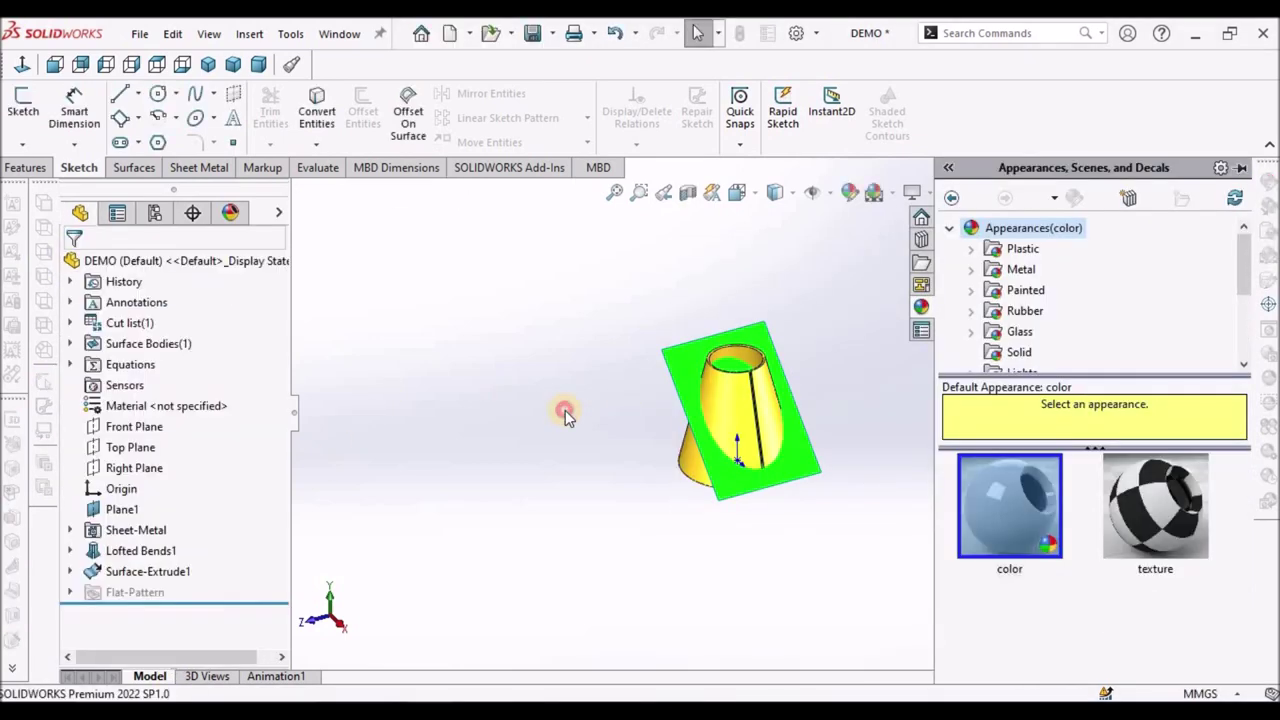
middle_drag(698, 418, 729, 466)
click(785, 515)
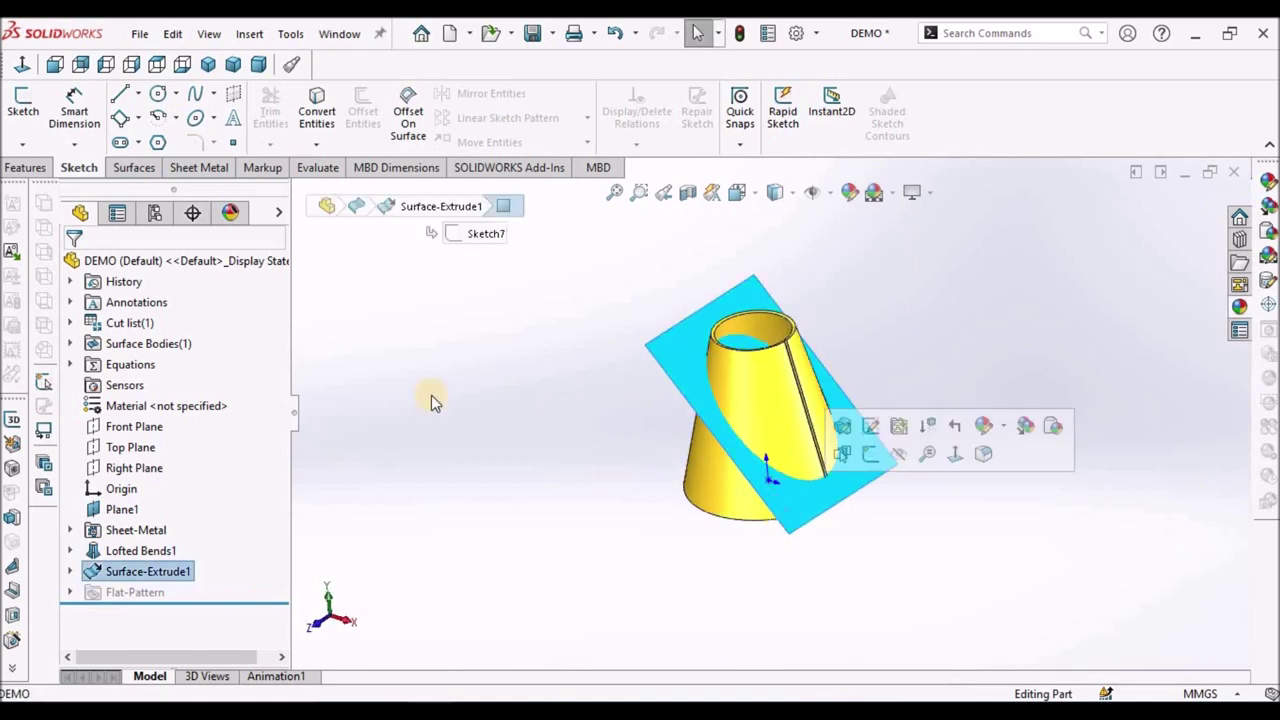
click(131, 168)
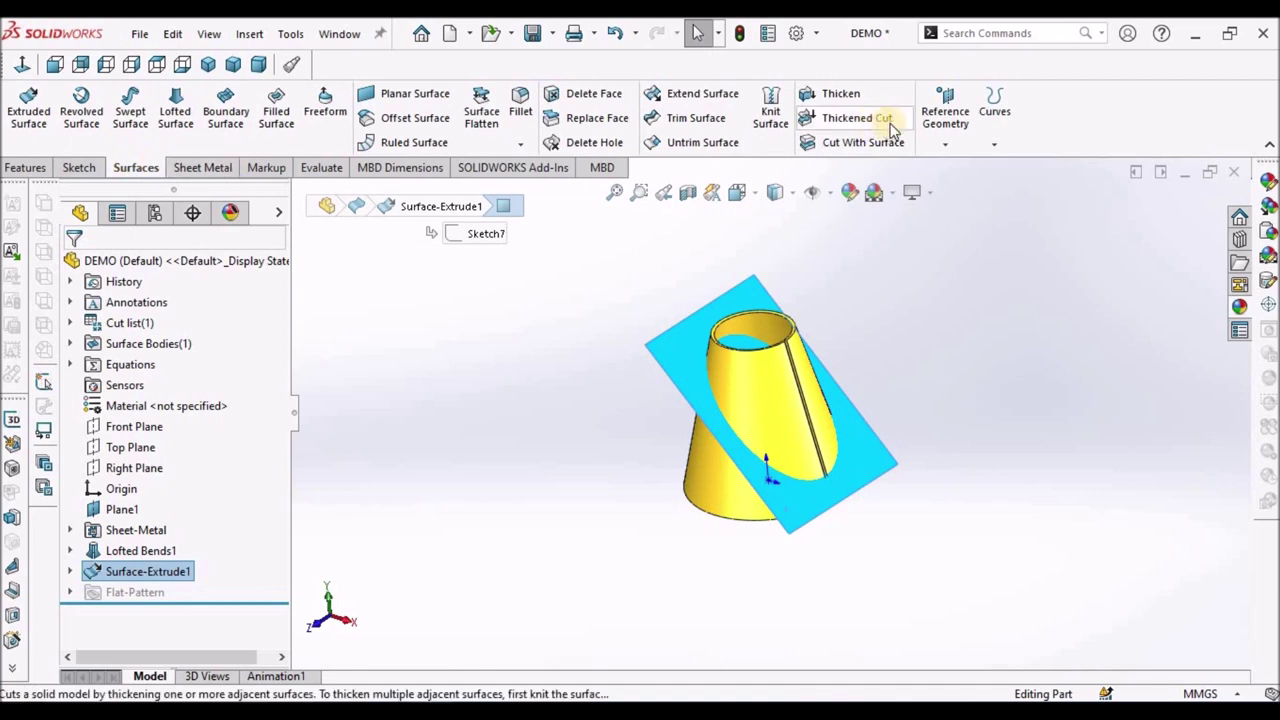
Cut the cone with Surface-Extrude1, removing the part above the 45° plane.
click(862, 142)
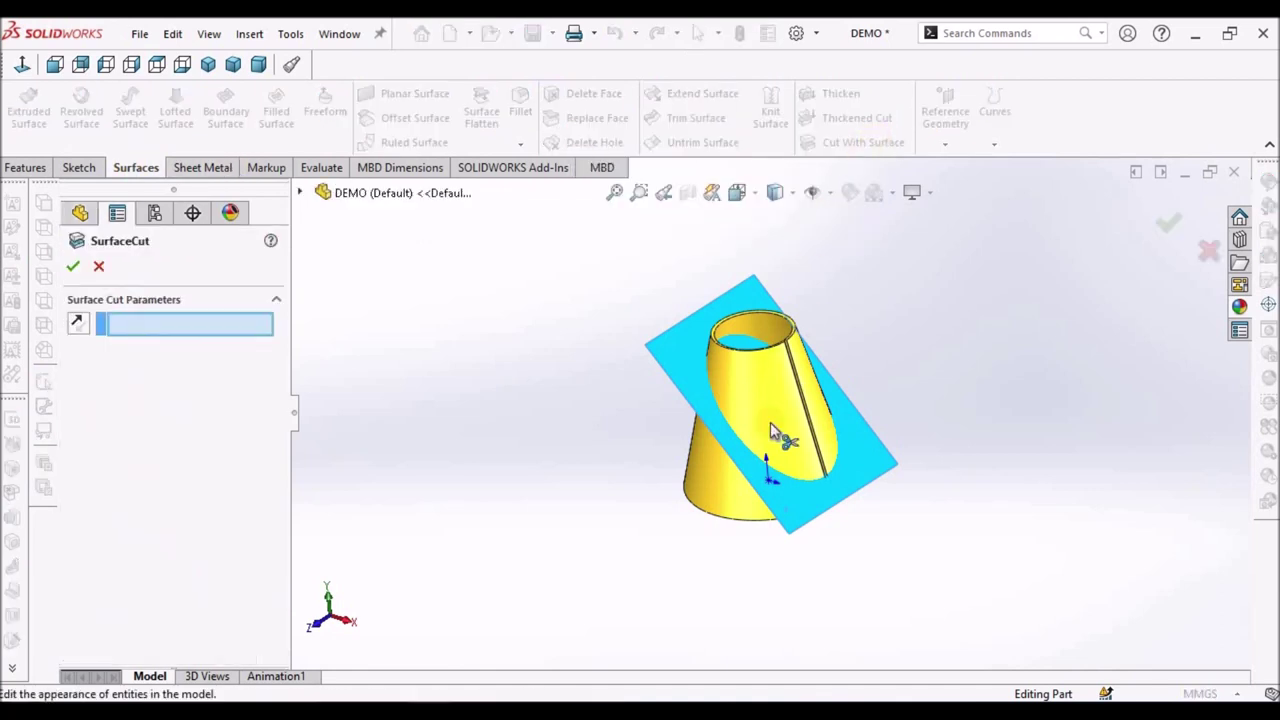
click(783, 508)
middle_drag(860, 423, 800, 420)
scroll(757, 418, down, 6)
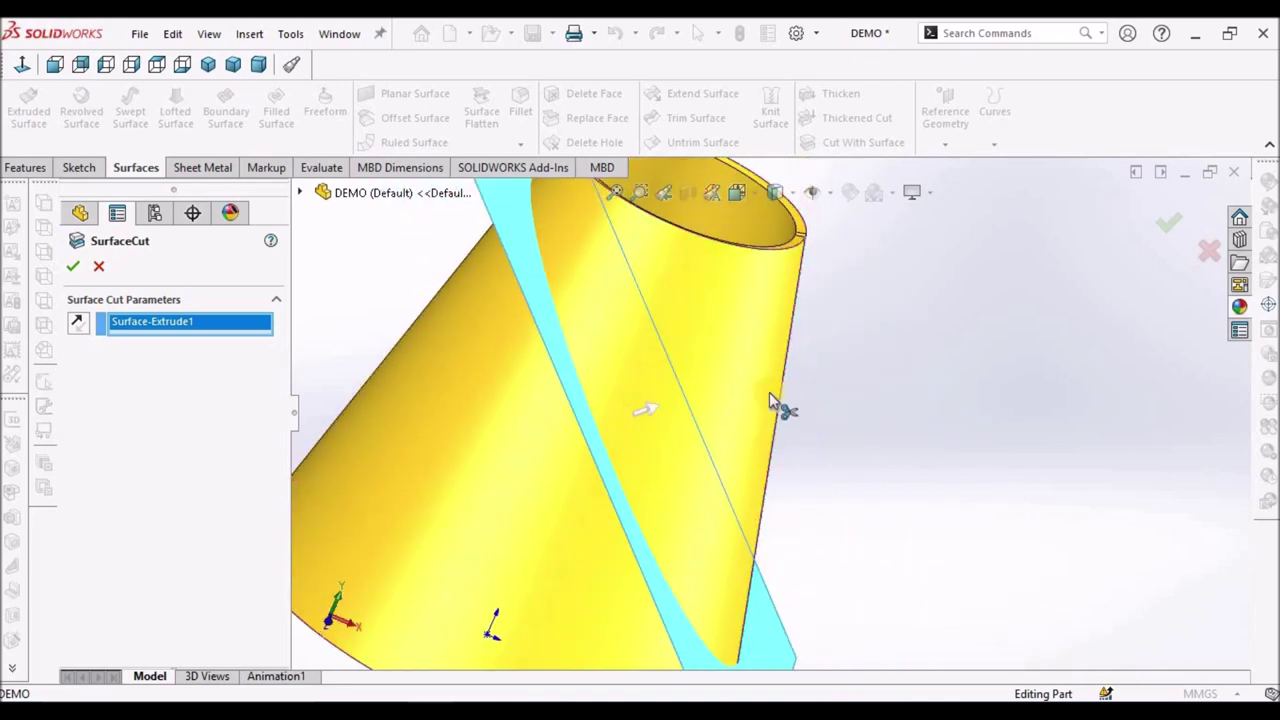
scroll(677, 435, down, 3)
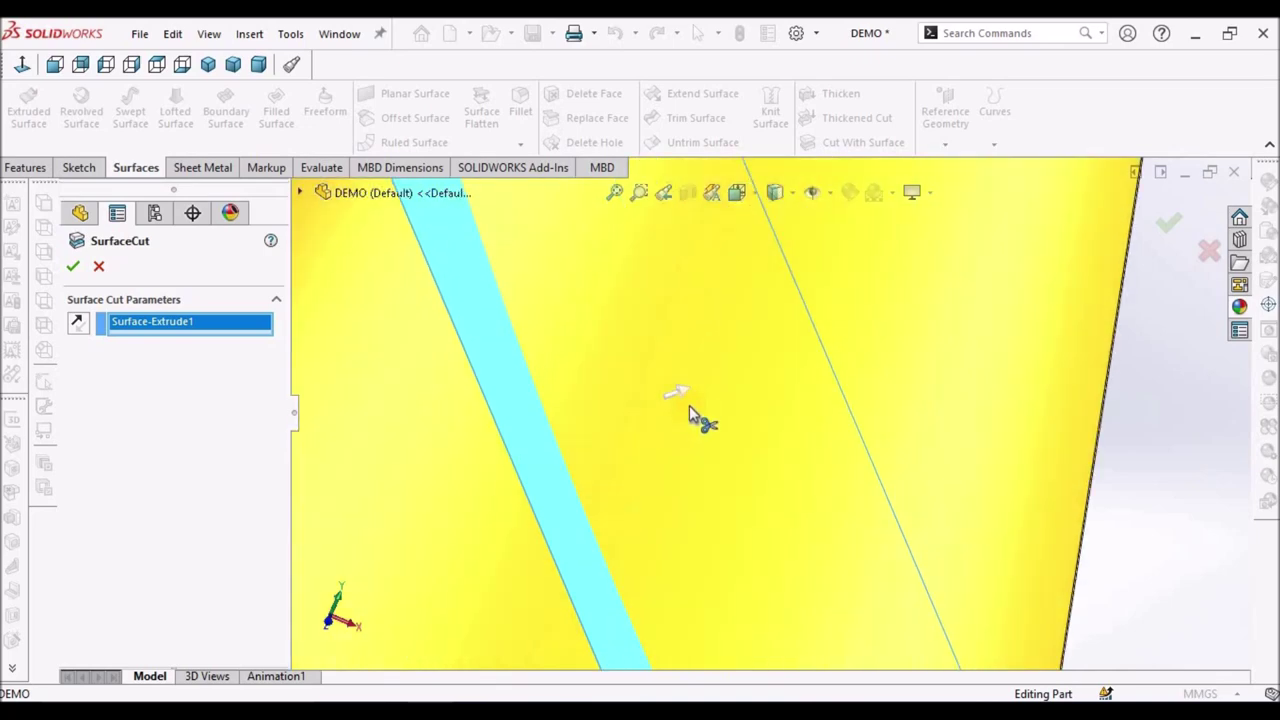
scroll(700, 420, up, 6)
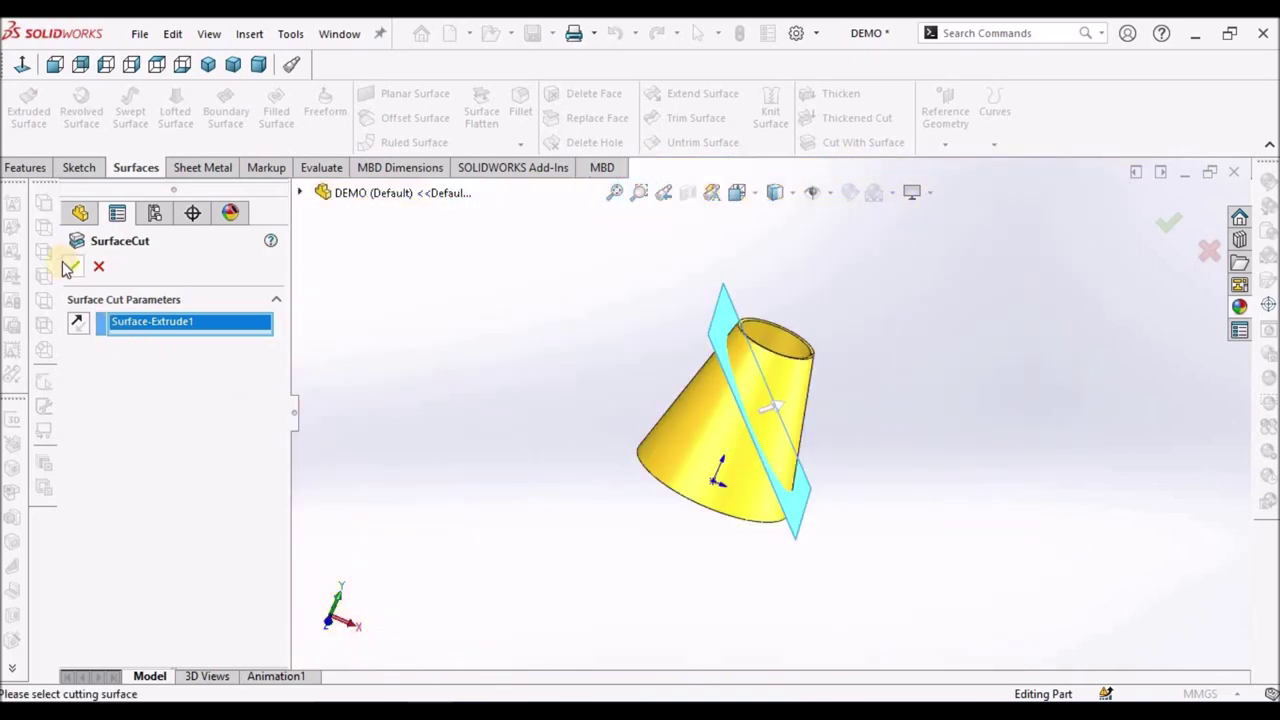
click(68, 265)
mouse_move(543, 403)
middle_down()
mouse_move(606, 386)
mouse_move(562, 405)
middle_up()
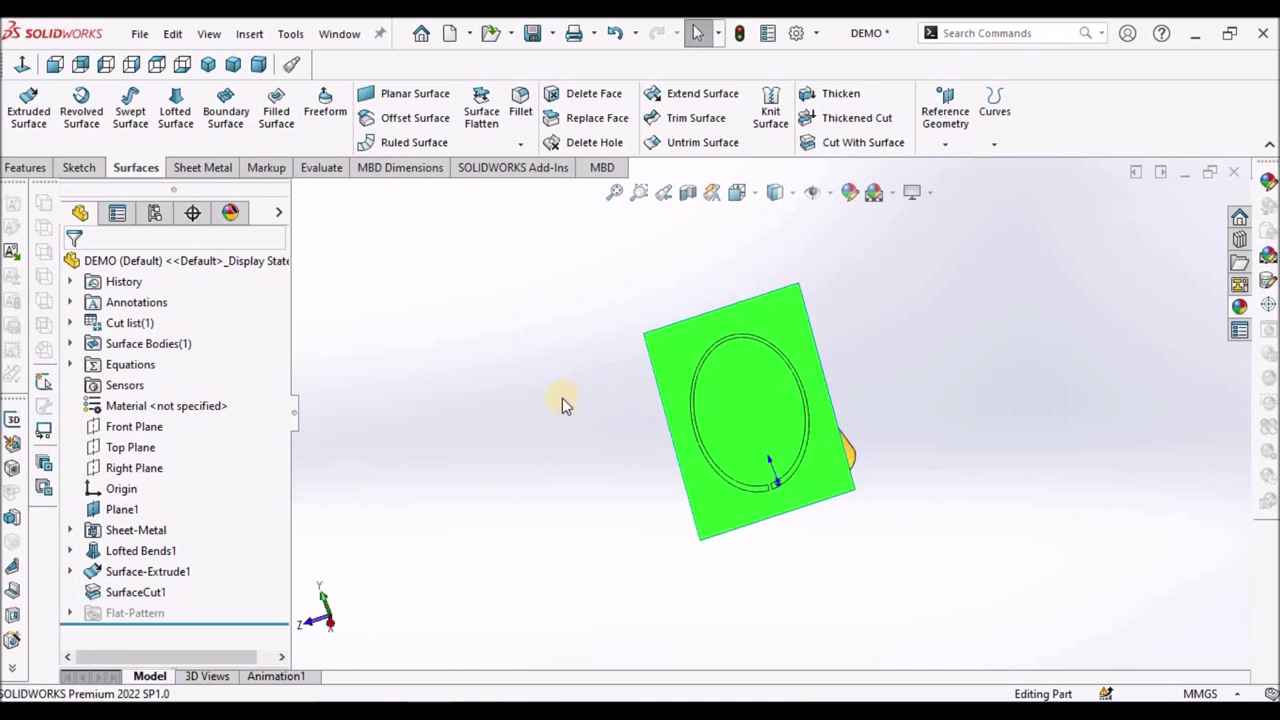
Hide Surface-Extrude1 and show the truncated cone in the Dimetric view.
right_click(135, 578)
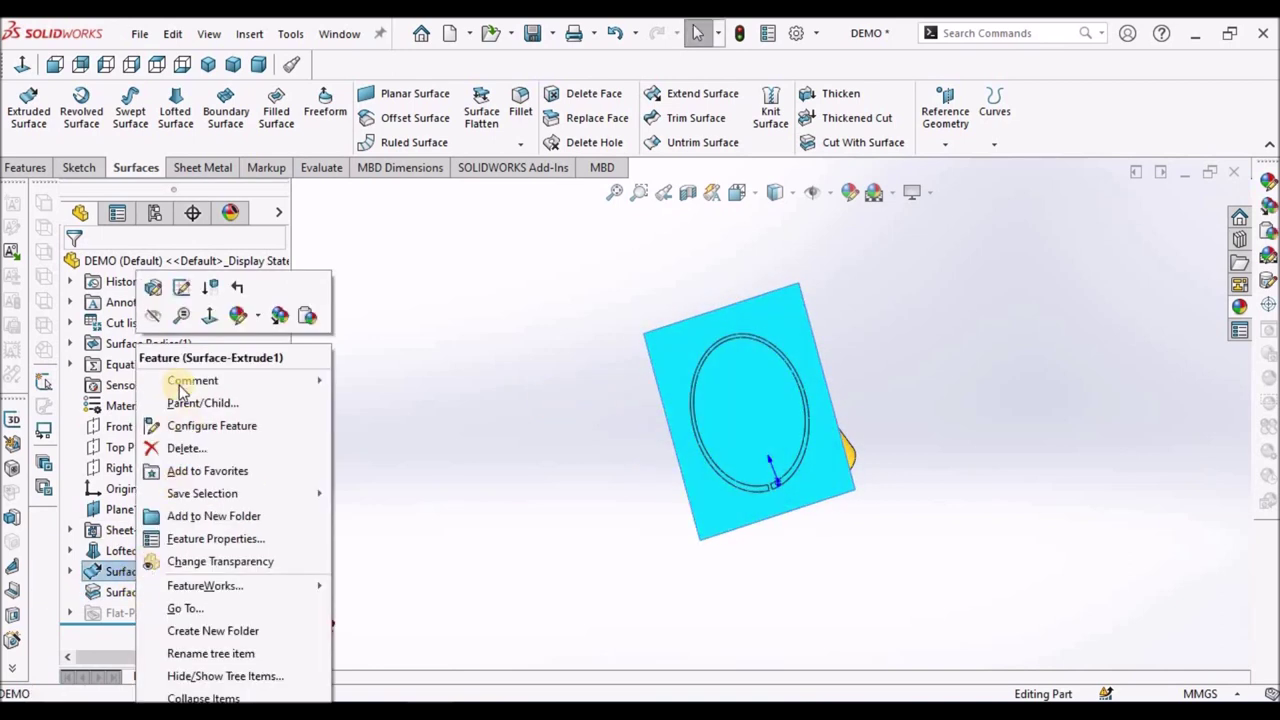
click(162, 320)
middle_drag(785, 475, 752, 490)
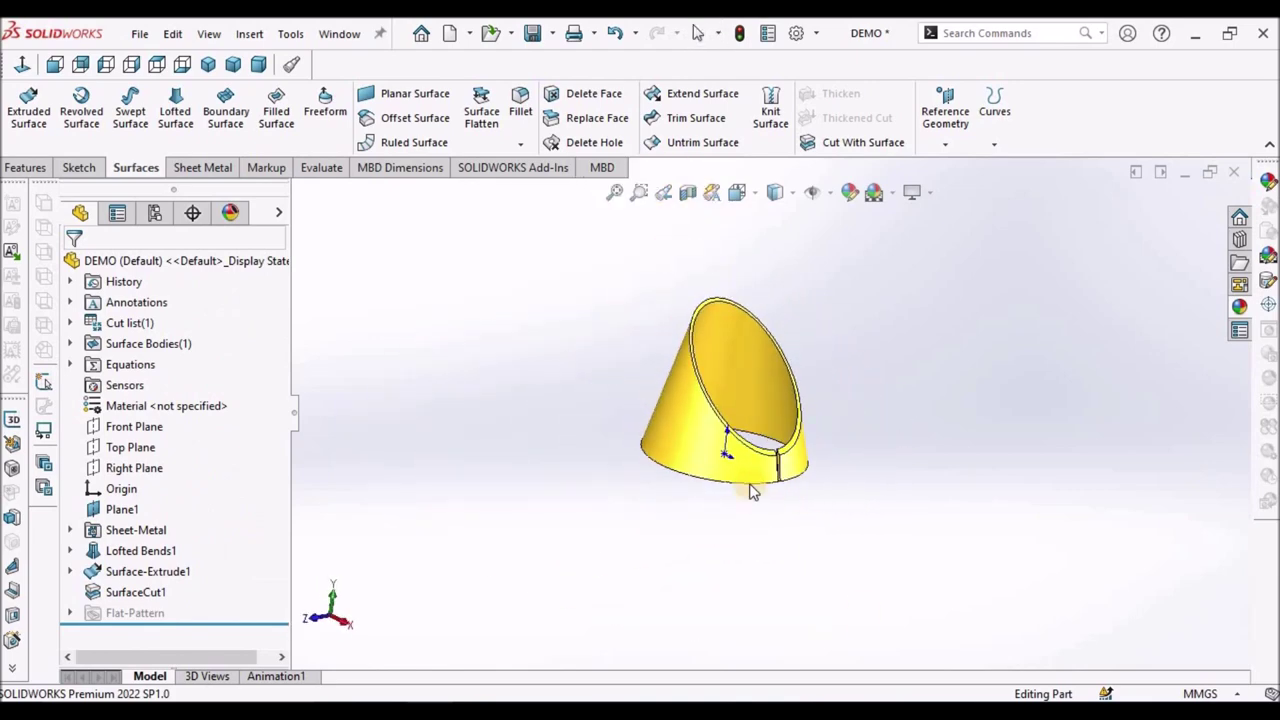
click(258, 64)
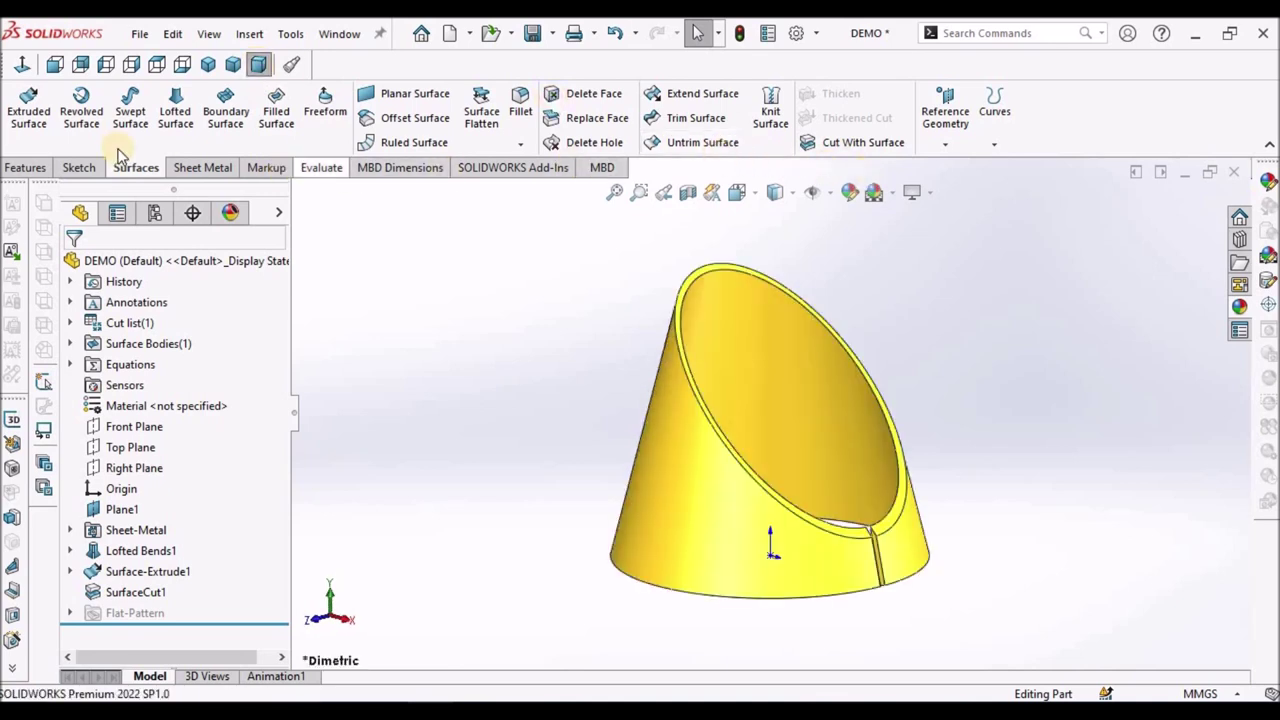
click(205, 167)
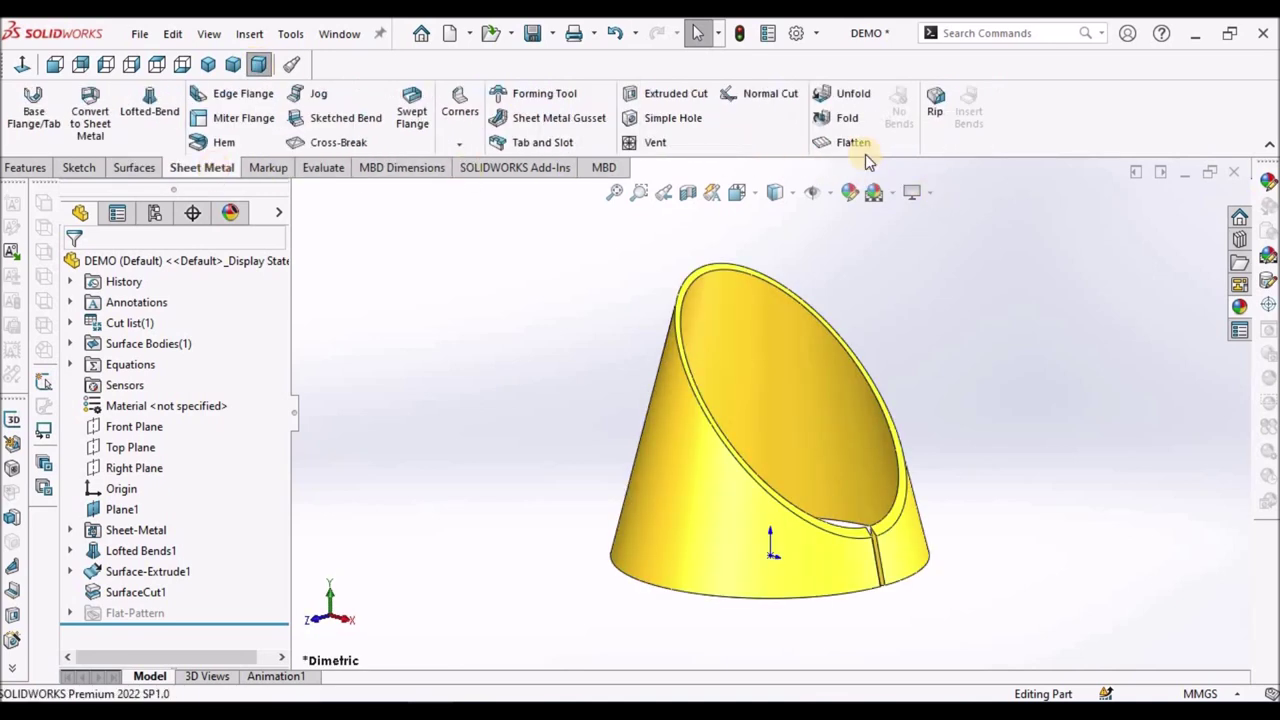
Flatten the truncated cone and view its flat pattern face-on, fitted to the screen.
click(856, 150)
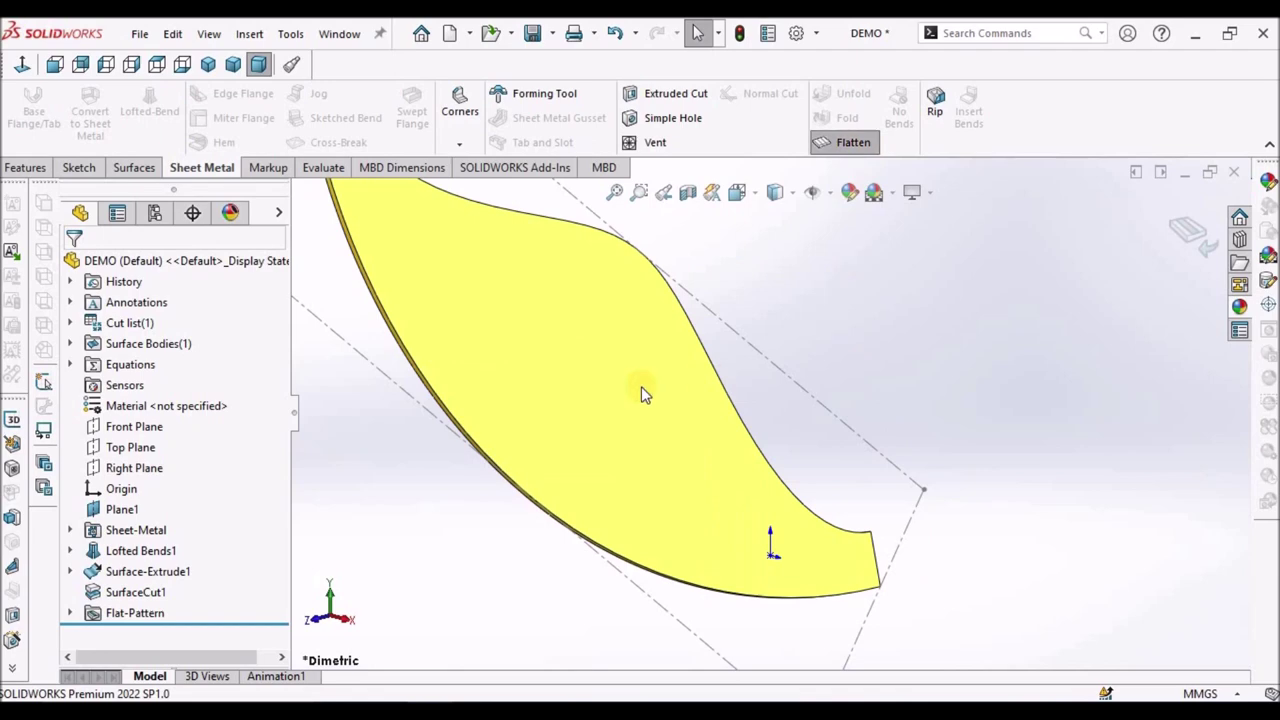
click(632, 395)
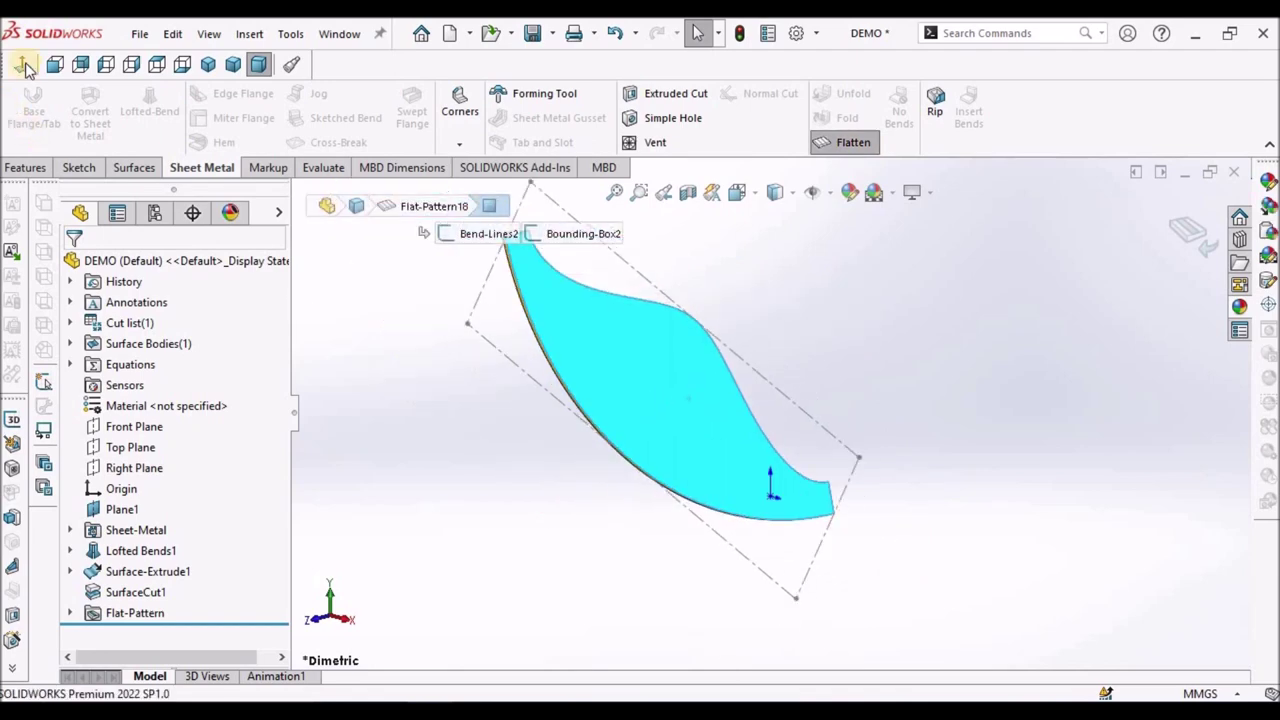
click(24, 65)
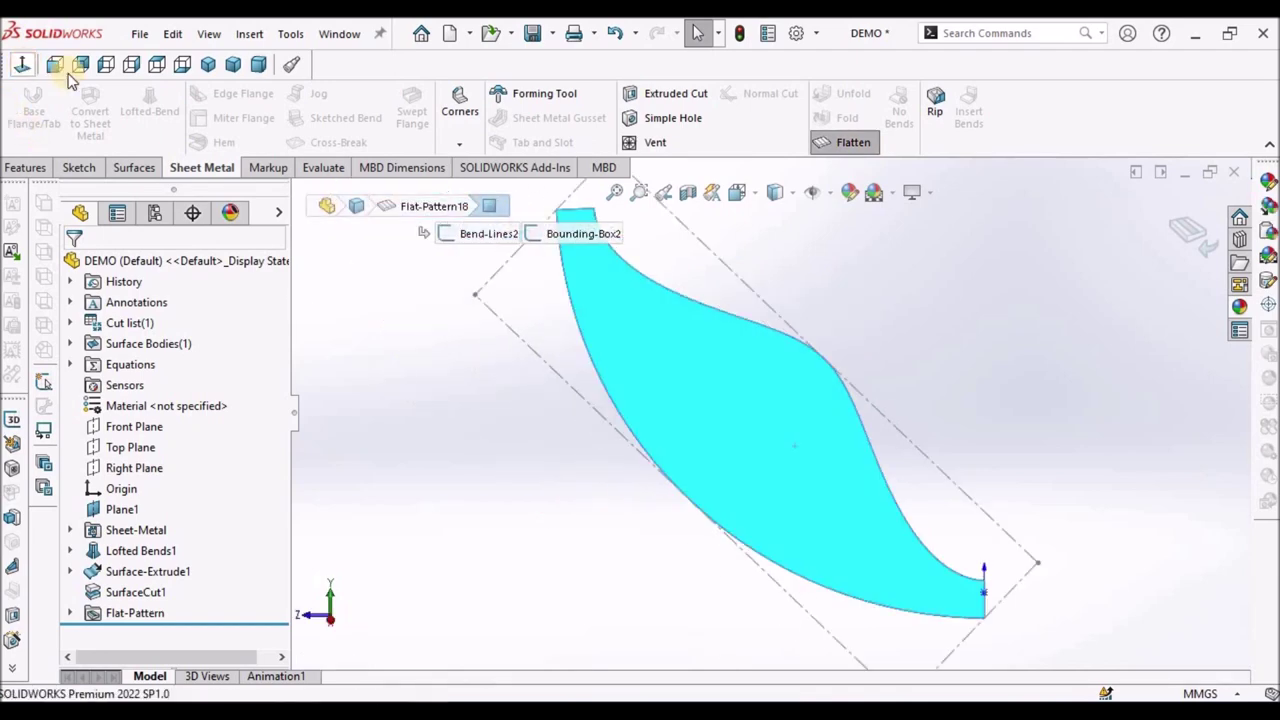
click(860, 343)
key(f)
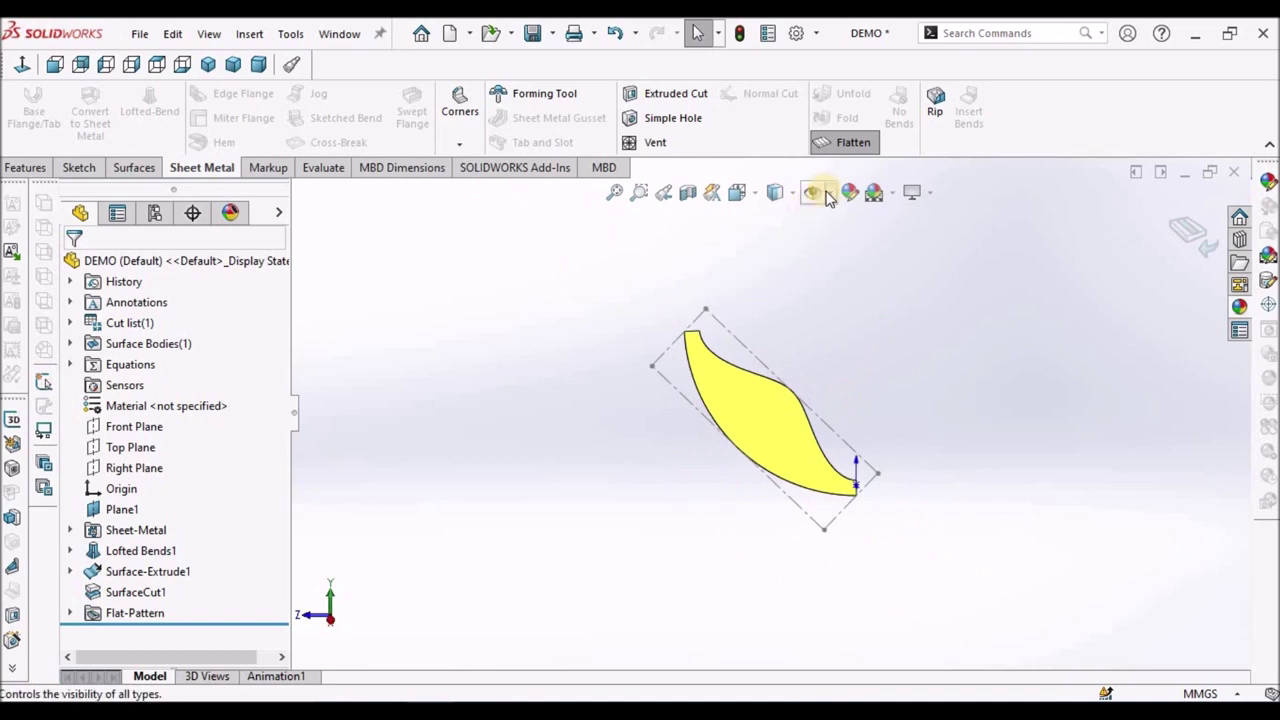
Hide all sketch item types, removing the bounding box and bend lines.
click(828, 195)
click(813, 192)
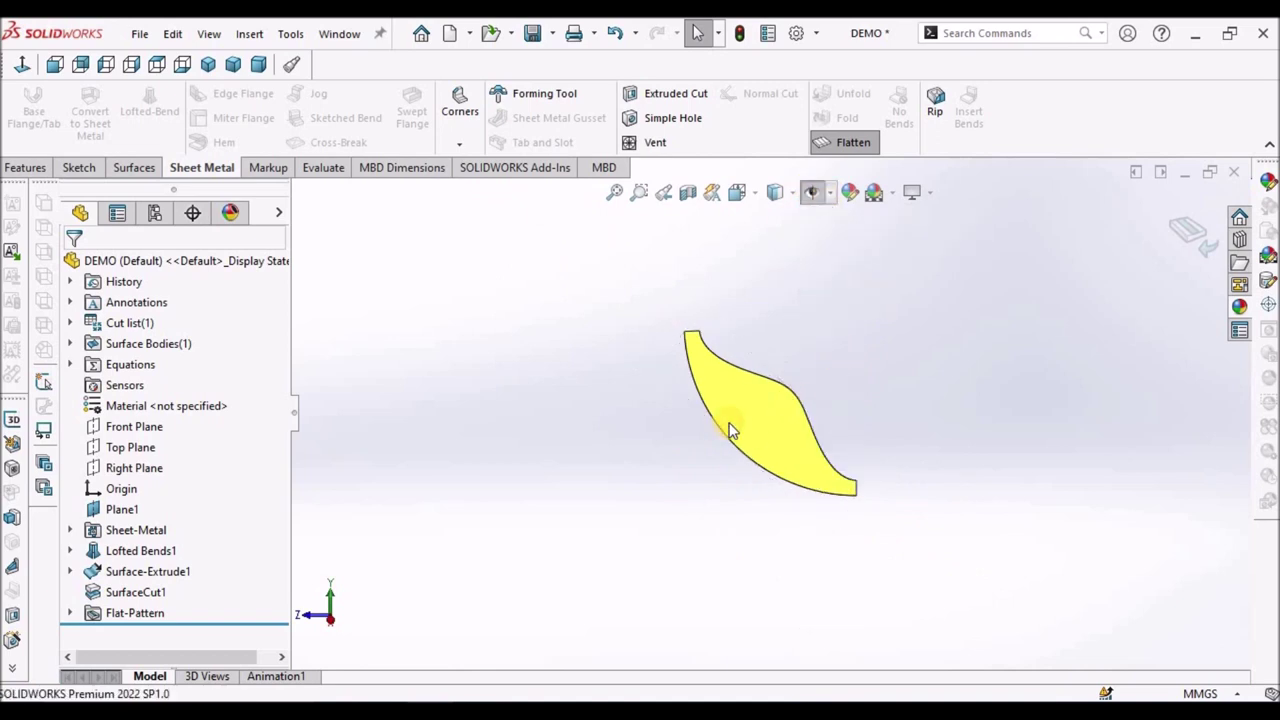
scroll(780, 410, down, 5)
scroll(980, 398, up, 3)
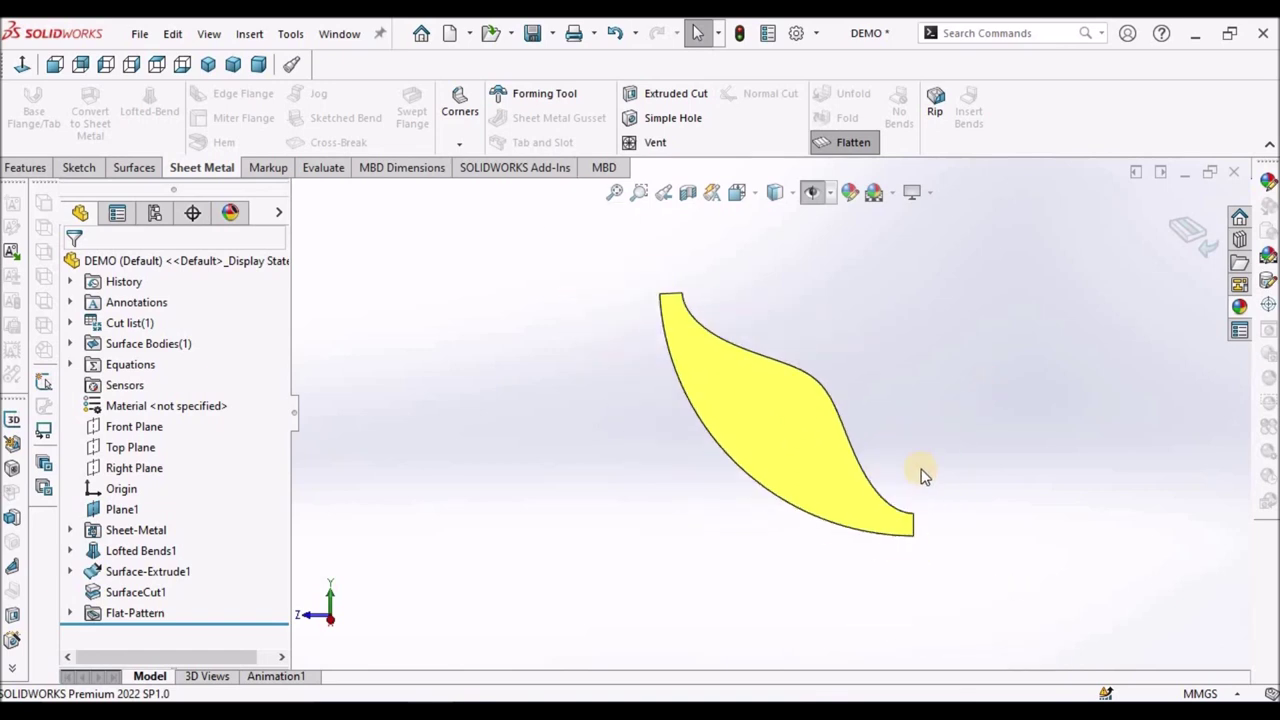
scroll(910, 445, down, 2)
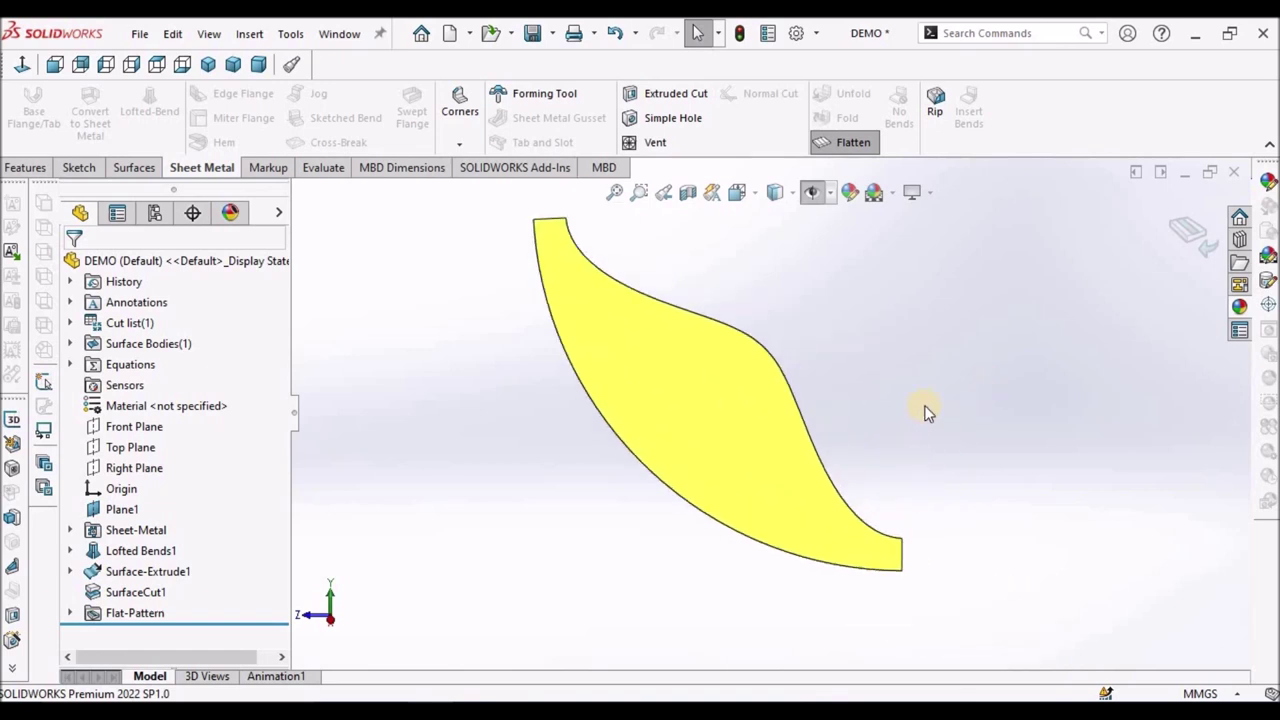